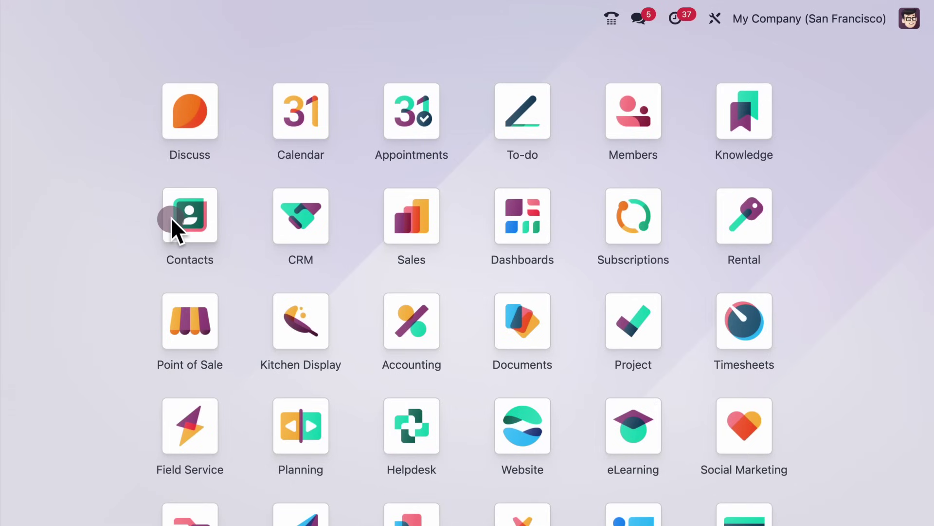
Move the Contacts app tile to the first slot of the home-screen app grid.
{"action": "left_click_drag", "start_coordinate": [171, 217], "coordinate": [169, 117]}
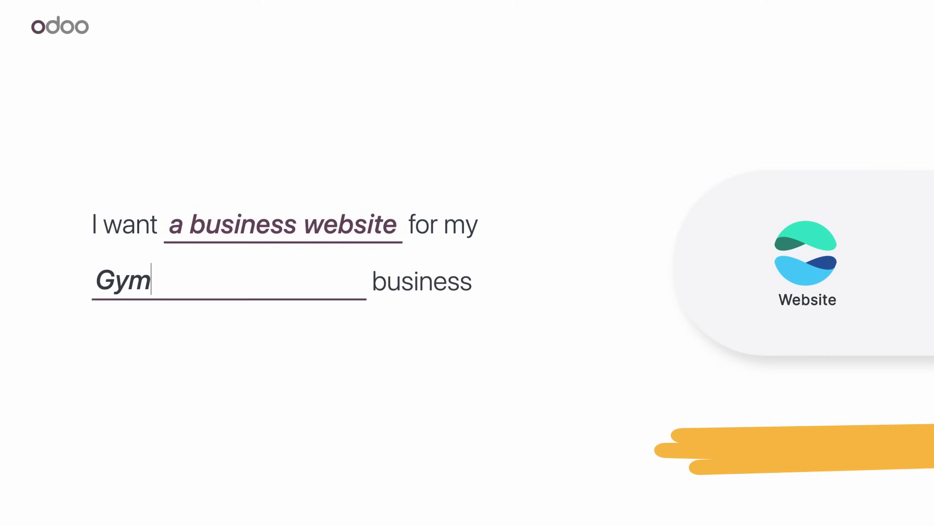
Generate the gym website and replace the fitness subtitle with the second AI Copywriter suggestion.
{"action": "left_click", "coordinate": [181, 359]}
{"action": "left_click", "coordinate": [386, 354]}
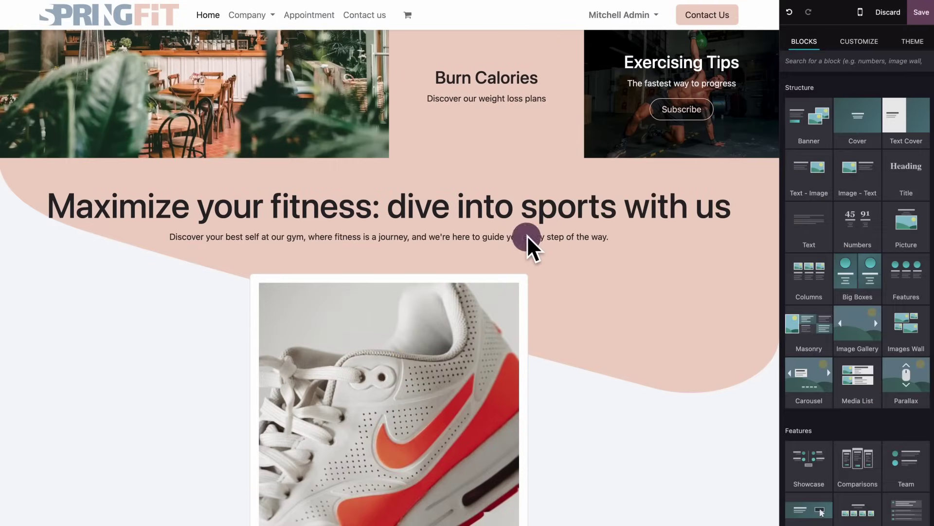
{"action": "triple_click", "coordinate": [527, 235]}
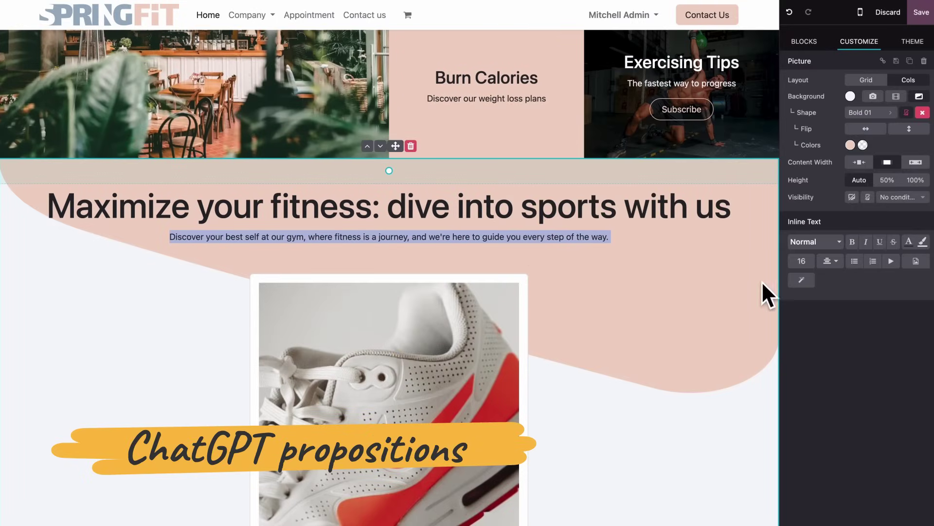
{"action": "left_click", "coordinate": [799, 283]}
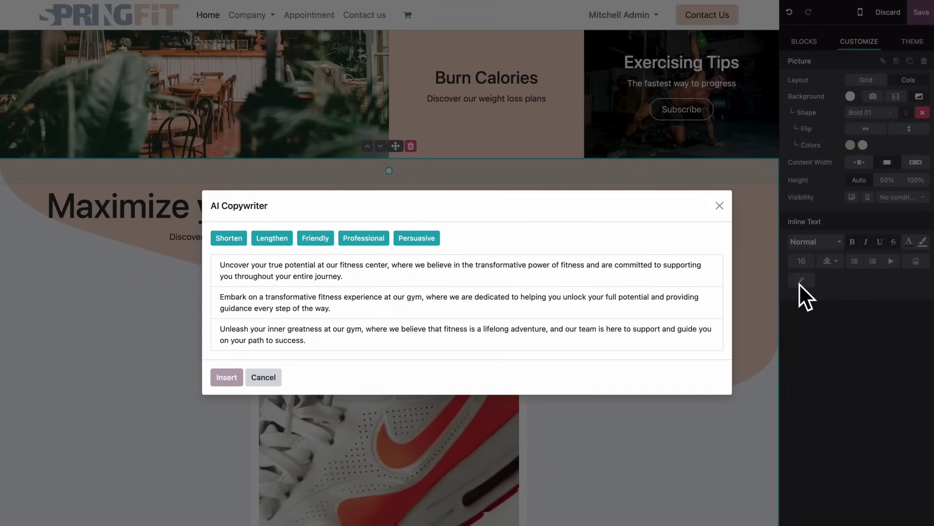
{"action": "left_click", "coordinate": [694, 300]}
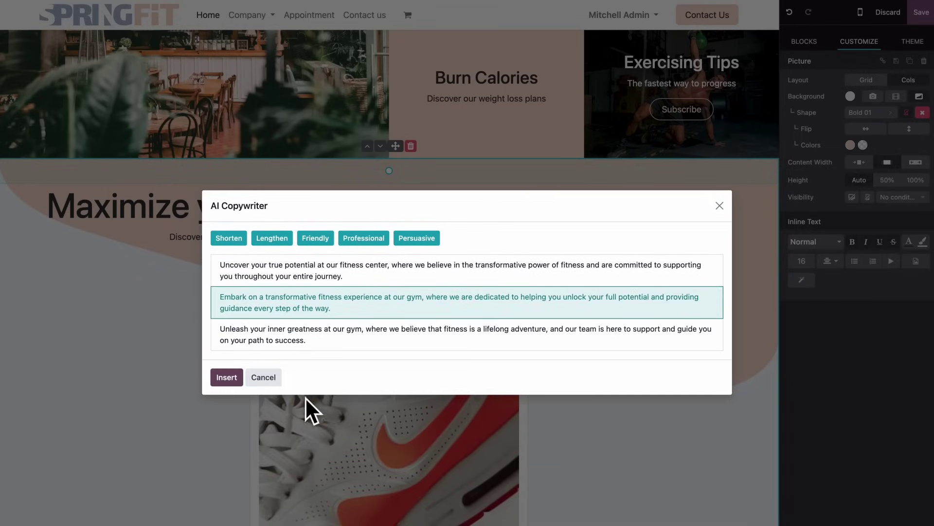
{"action": "left_click", "coordinate": [227, 378]}
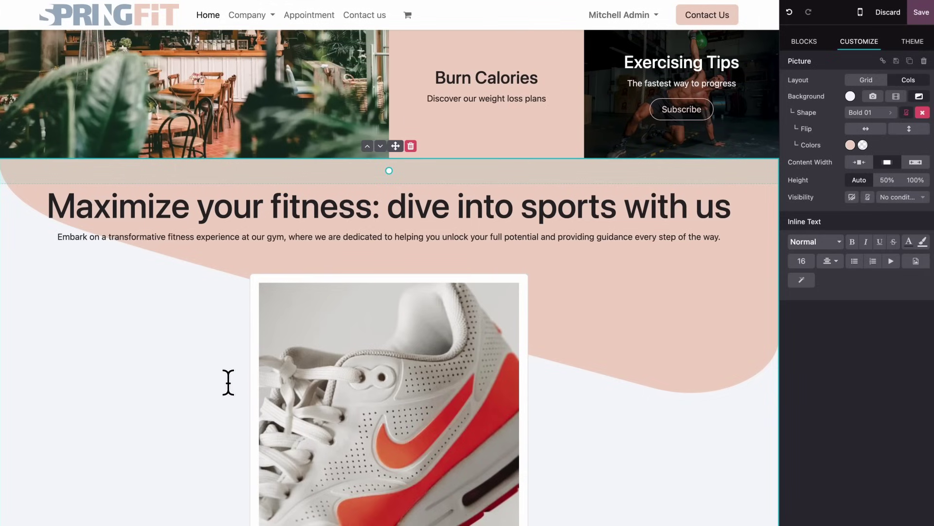
Replace the shoe picture with an uploaded shoe photo.
{"action": "left_click", "coordinate": [308, 392]}
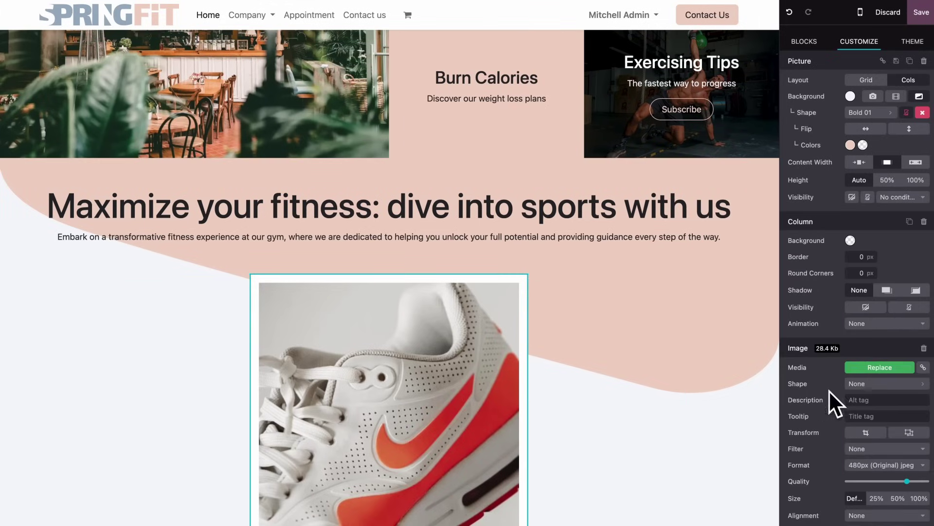
{"action": "left_click", "coordinate": [859, 368]}
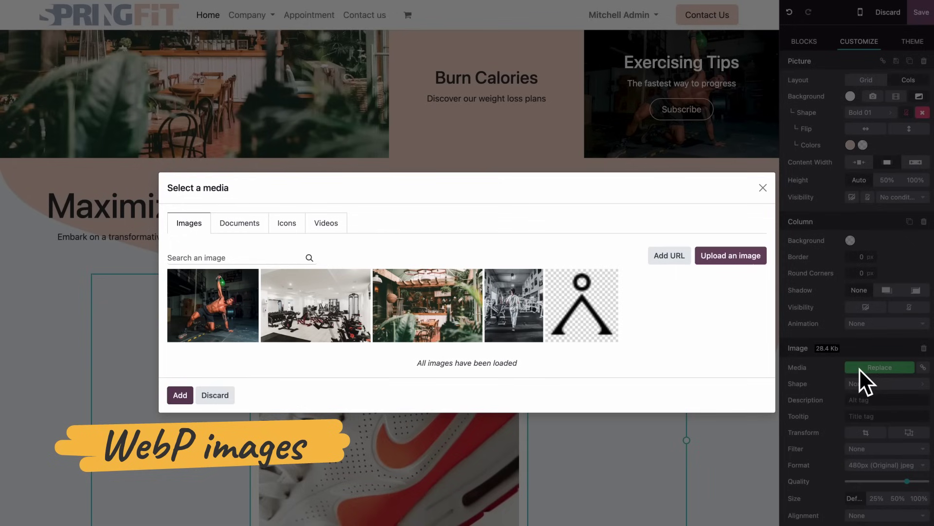
{"action": "left_click", "coordinate": [742, 258]}
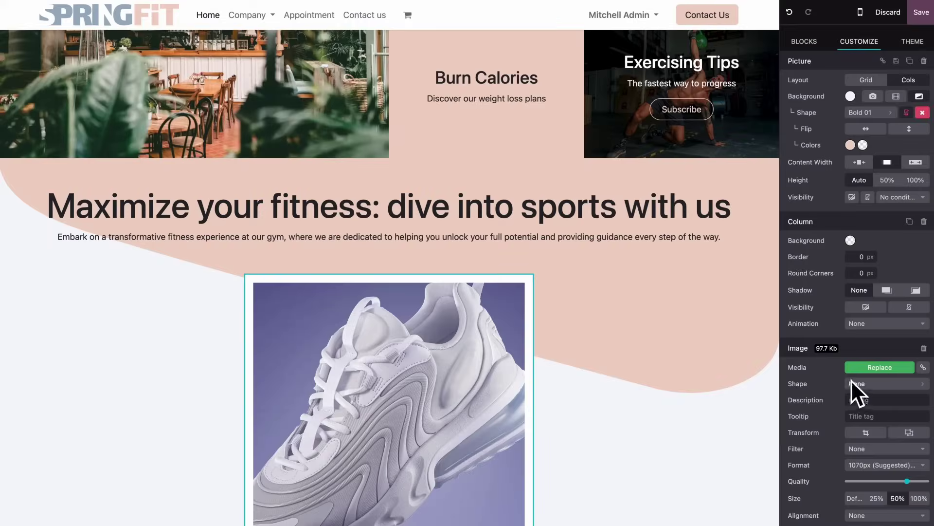
Give the image the 2x2 Geometrics Panel shape and an On Hover animation.
{"action": "left_click", "coordinate": [851, 381]}
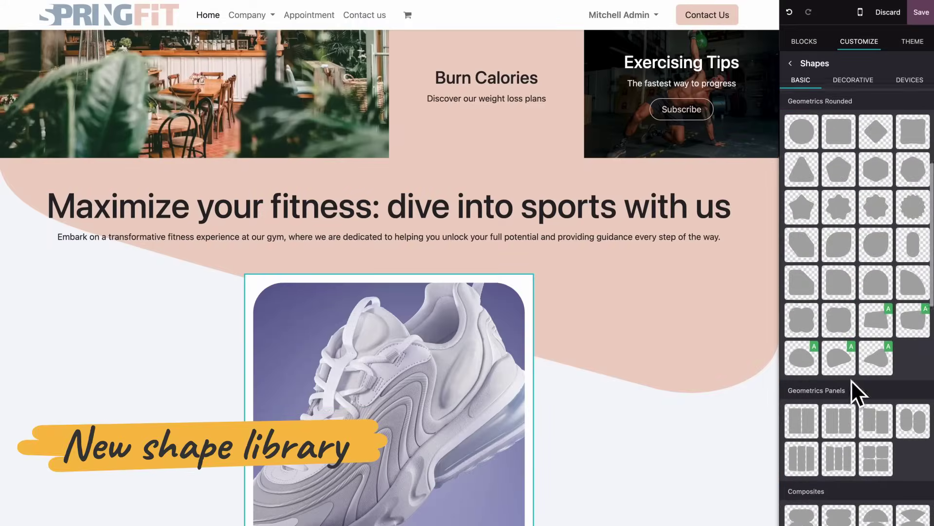
{"action": "scroll", "coordinate": [854, 387], "scroll_direction": "down", "scroll_amount": 1}
{"action": "left_click", "coordinate": [870, 426]}
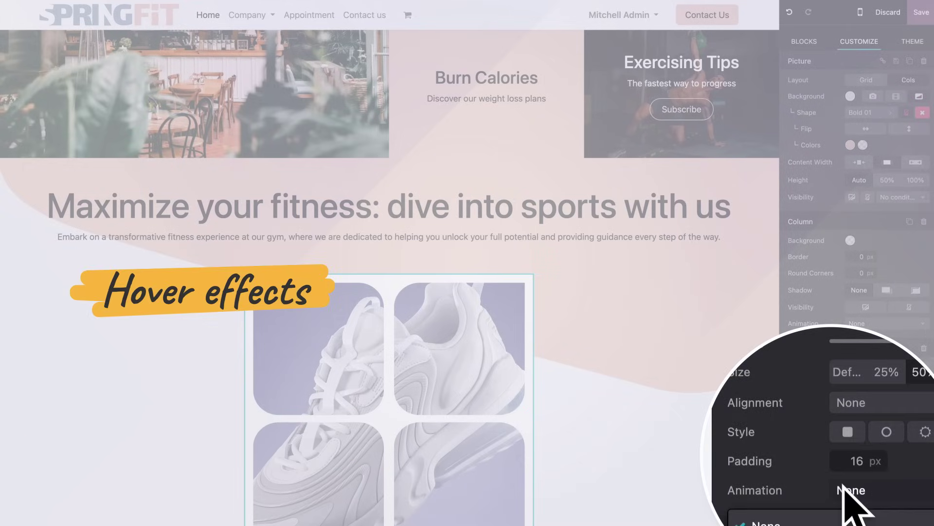
{"action": "left_click", "coordinate": [843, 486]}
{"action": "left_click", "coordinate": [847, 510]}
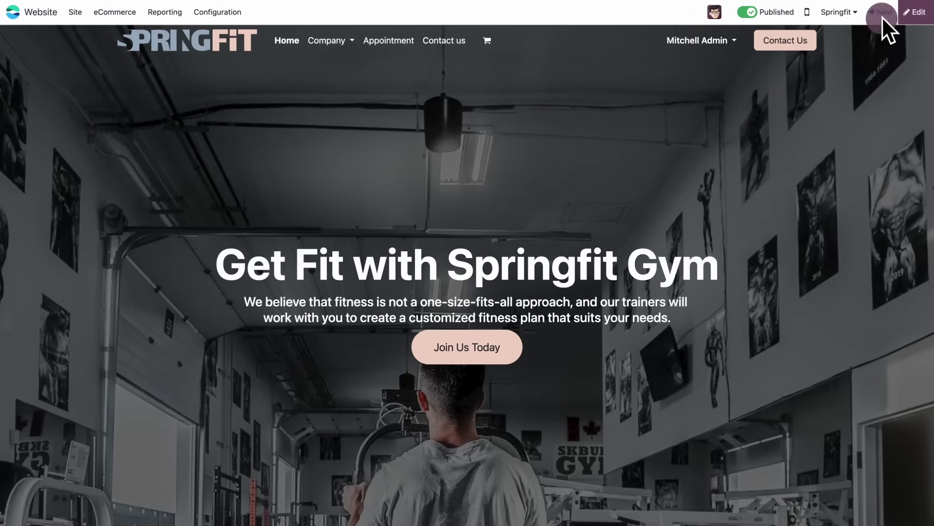
Create a new workshops page from a Services template.
{"action": "left_click", "coordinate": [882, 16]}
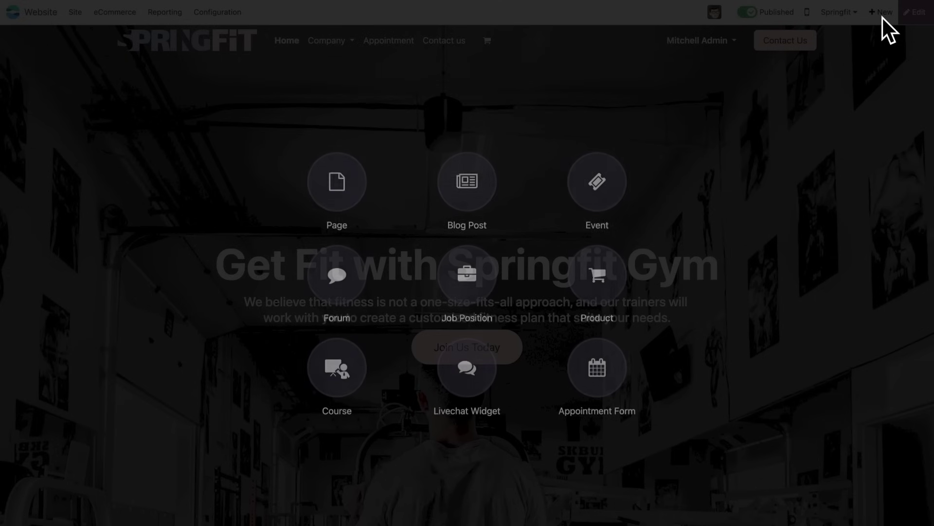
{"action": "left_click", "coordinate": [334, 177]}
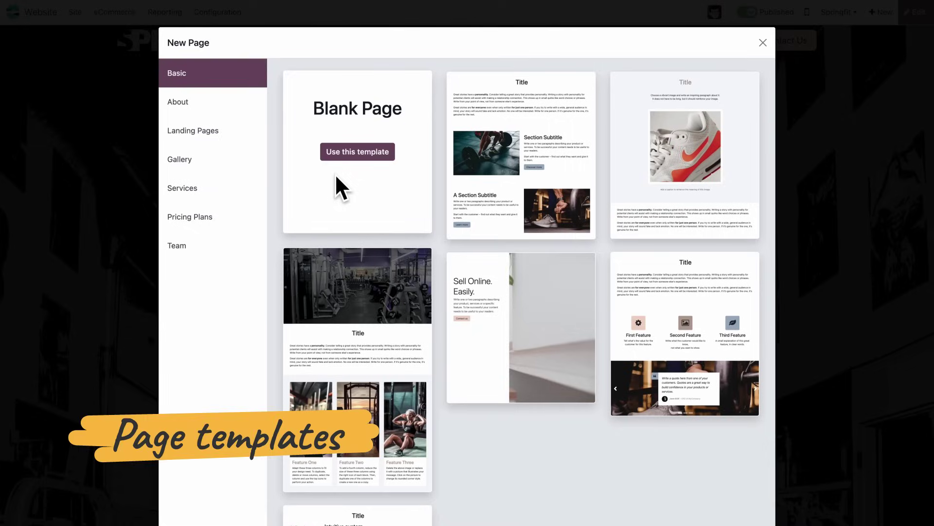
{"action": "left_click", "coordinate": [239, 189]}
Switch the header to the Sales 2 layout with a Contact Us button and search bar.
{"action": "mouse_move", "coordinate": [653, 221]}
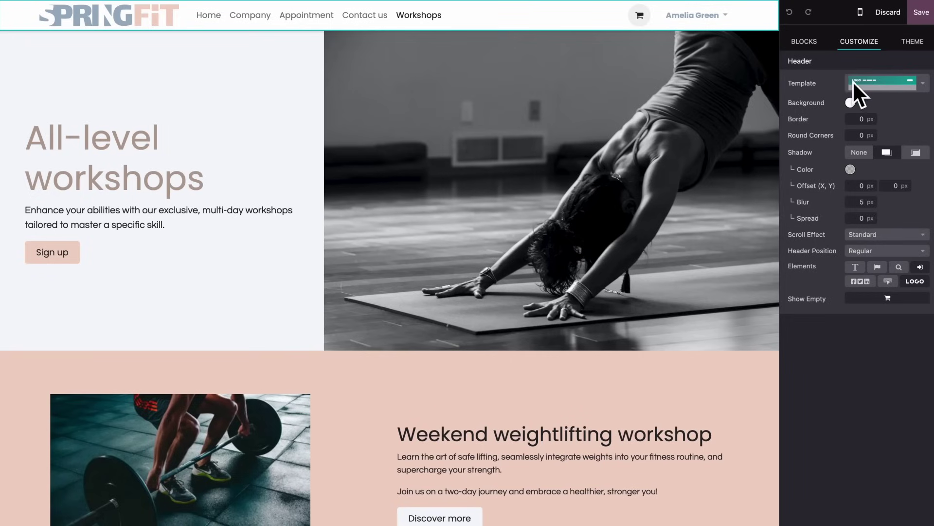
{"action": "left_click", "coordinate": [853, 81]}
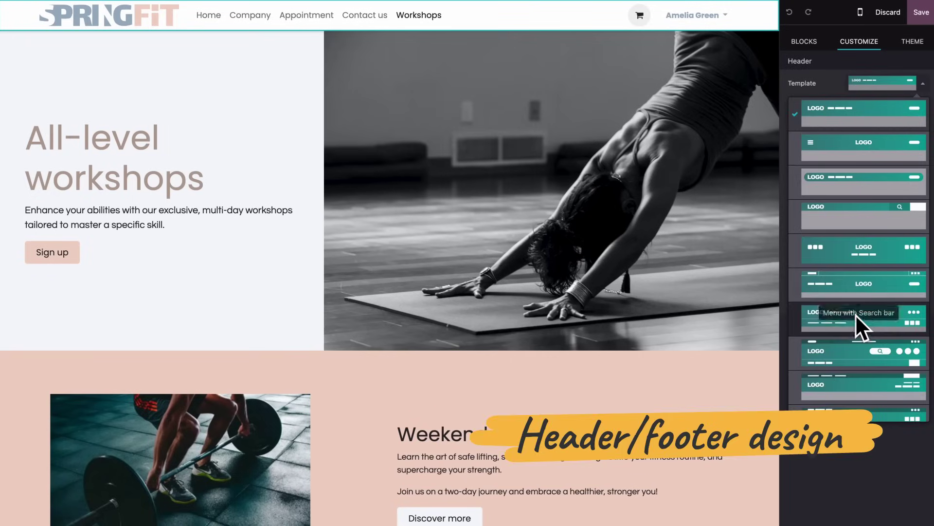
{"action": "left_click", "coordinate": [852, 344]}
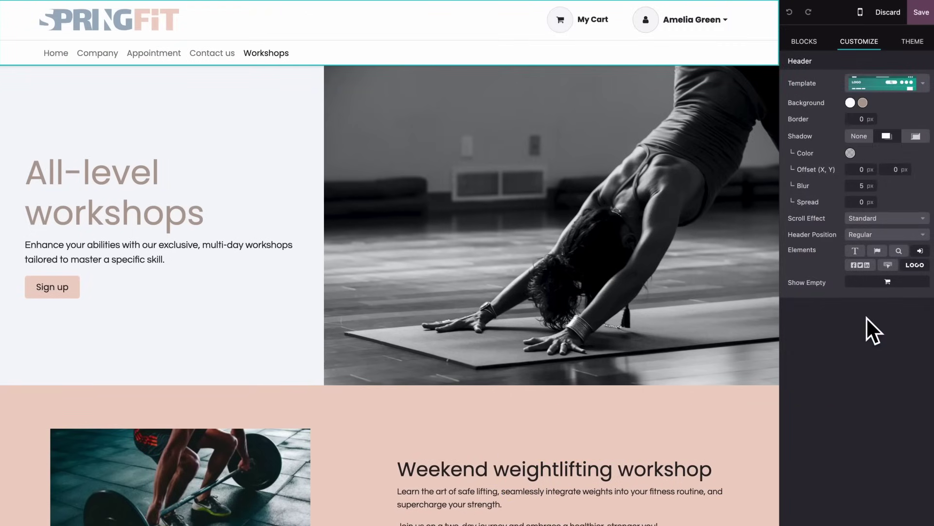
{"action": "left_click", "coordinate": [886, 267]}
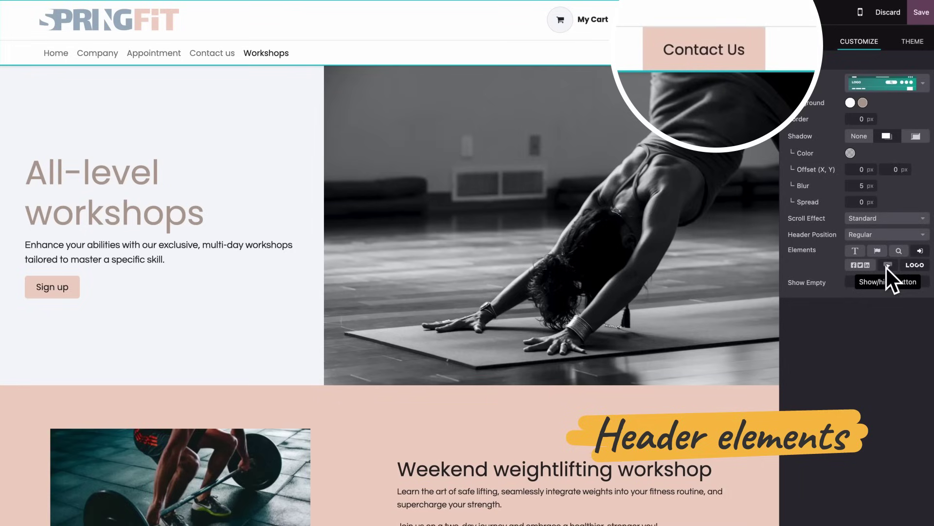
{"action": "left_click", "coordinate": [898, 250]}
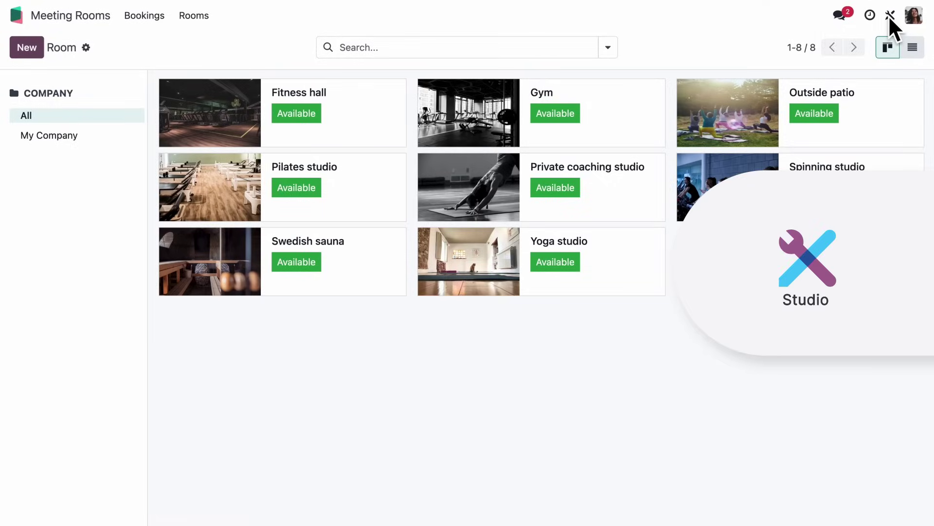
Use Studio to publish Meeting Rooms as a website listing with its own website menu.
{"action": "left_click", "coordinate": [889, 15]}
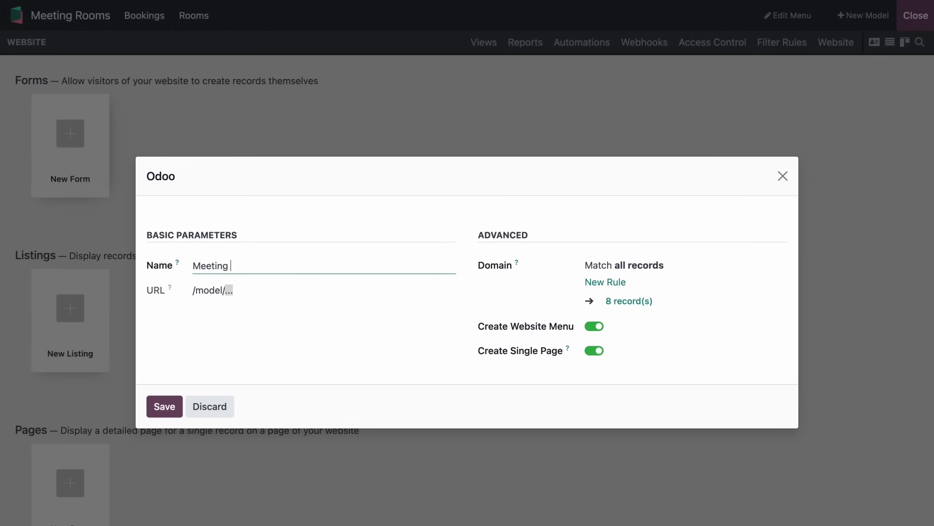
{"action": "left_click", "coordinate": [151, 407]}
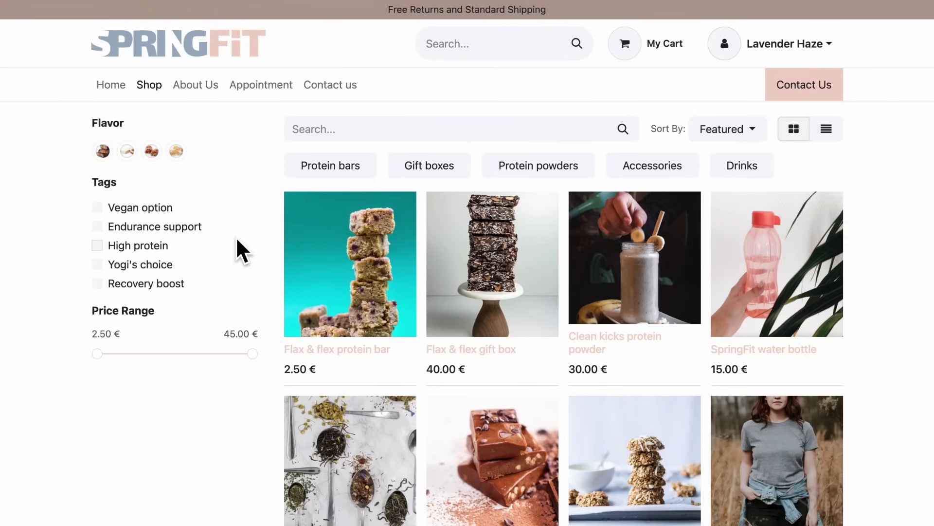
Filter by High protein, add a Crazy coconut Flax & flex gift box to the cart, and check out.
{"action": "left_click", "coordinate": [160, 245]}
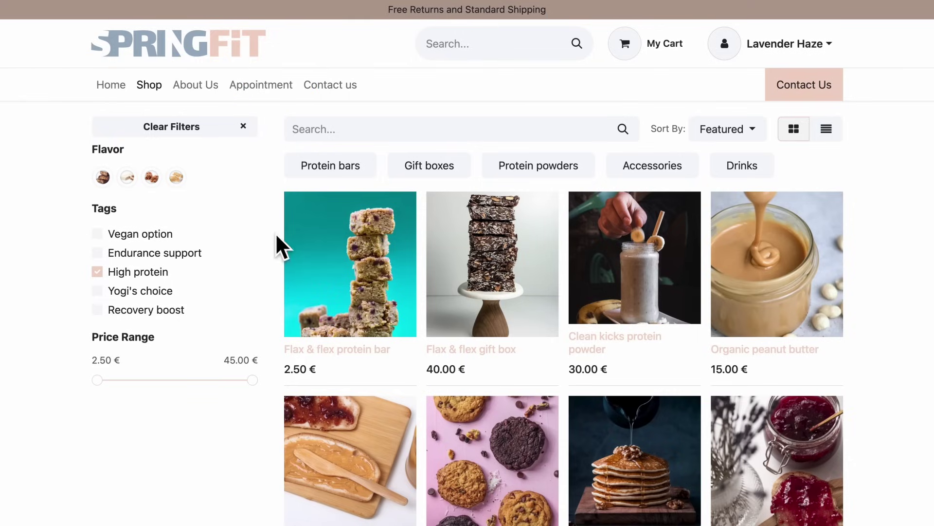
{"action": "left_click", "coordinate": [458, 274]}
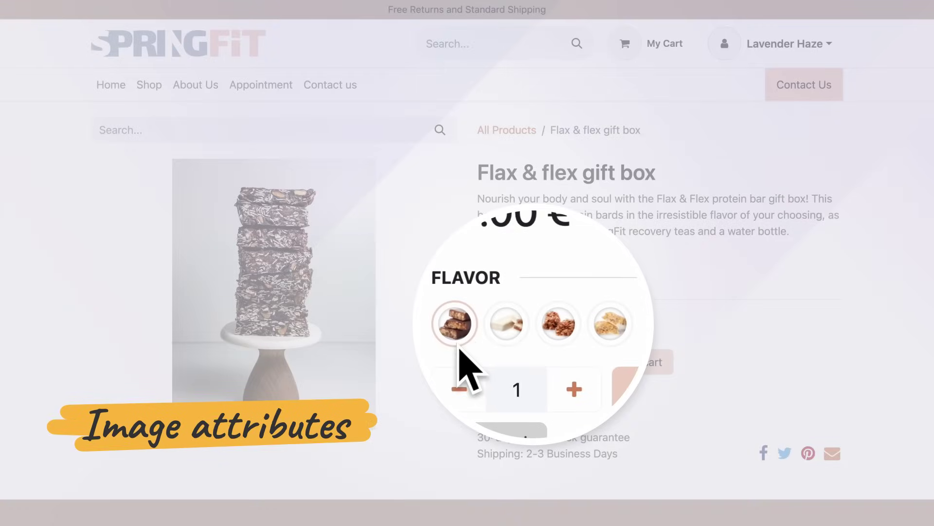
{"action": "left_click", "coordinate": [576, 326]}
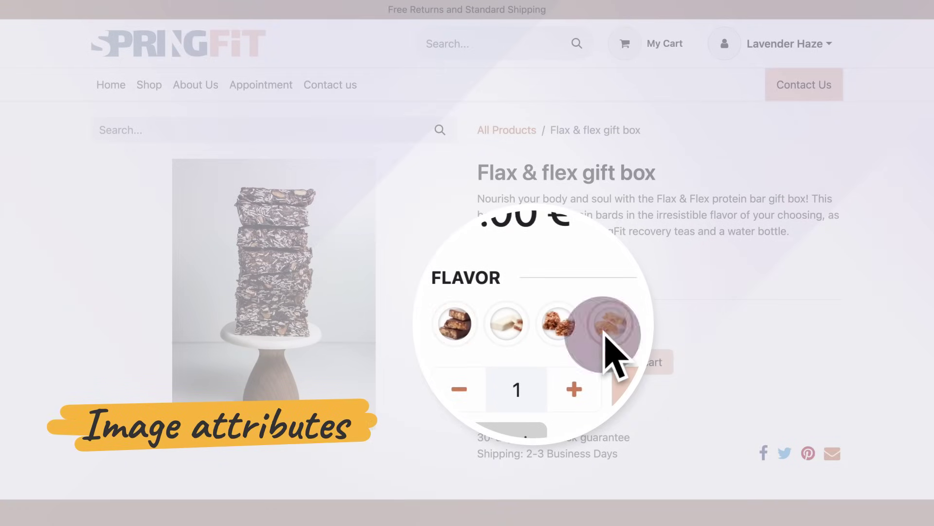
{"action": "left_click", "coordinate": [609, 358]}
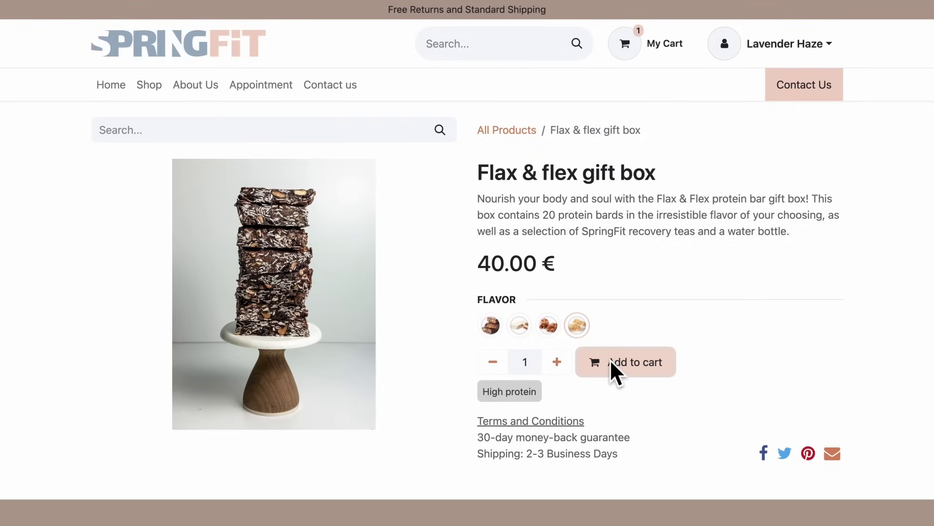
{"action": "left_click", "coordinate": [624, 56]}
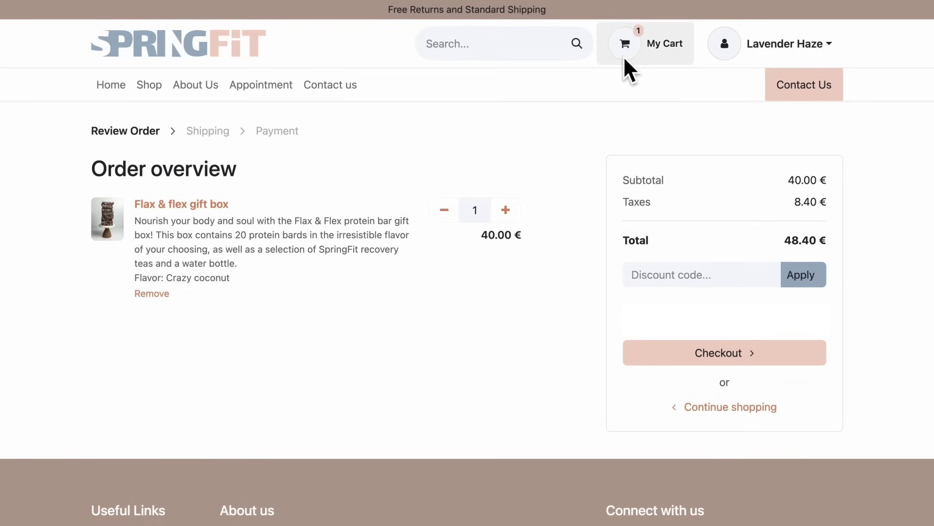
{"action": "left_click", "coordinate": [644, 357]}
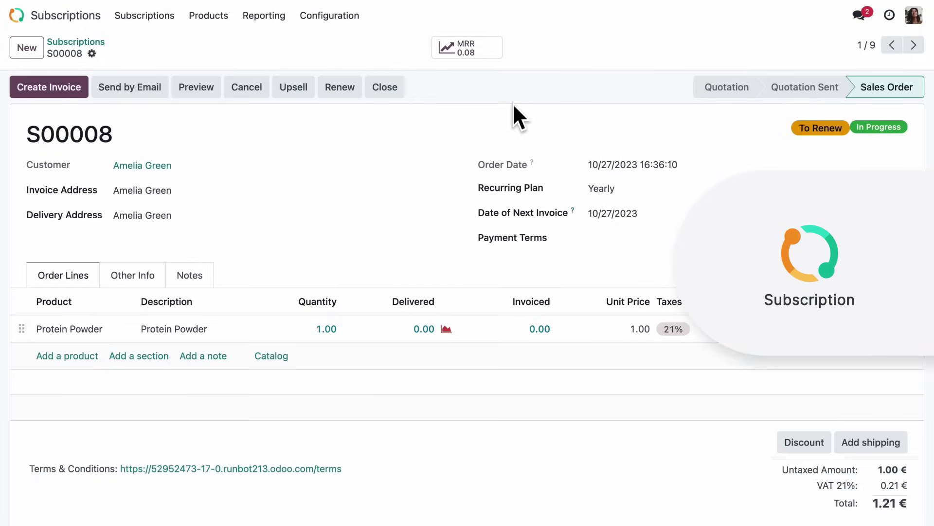
Check S00008's Monthly/Yearly recurring plan options, then view S00007 in the customer portal.
{"action": "left_click", "coordinate": [636, 196]}
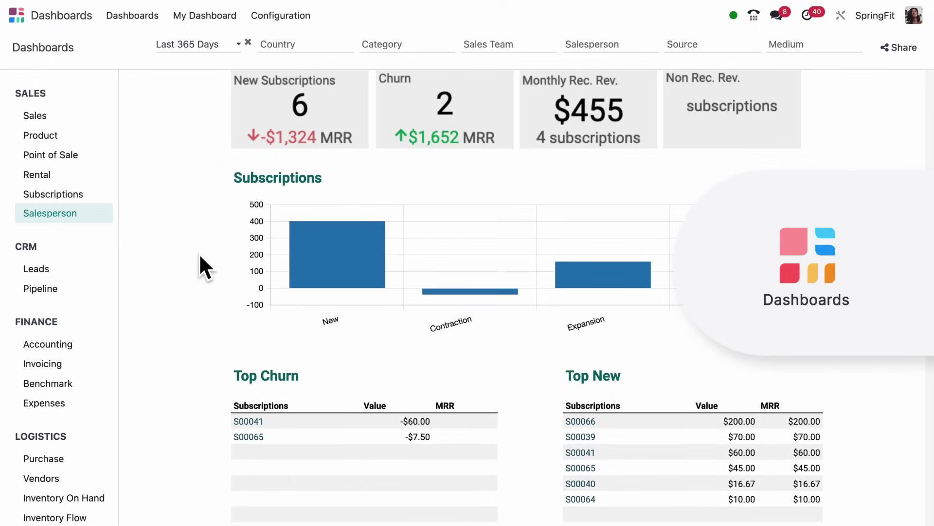
{"action": "mouse_move", "coordinate": [301, 260]}
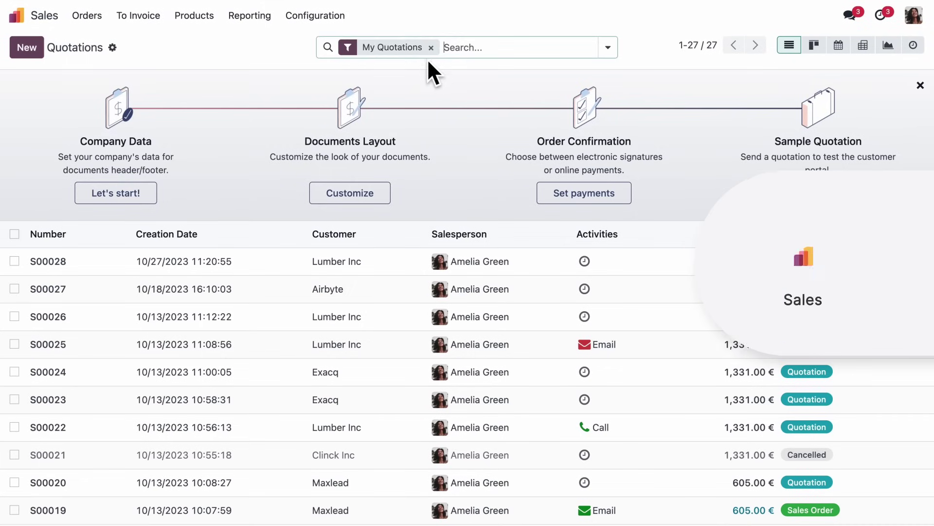
Add a custom Activities filter matching Email activities for the chosen salesperson.
{"action": "left_click", "coordinate": [608, 47]}
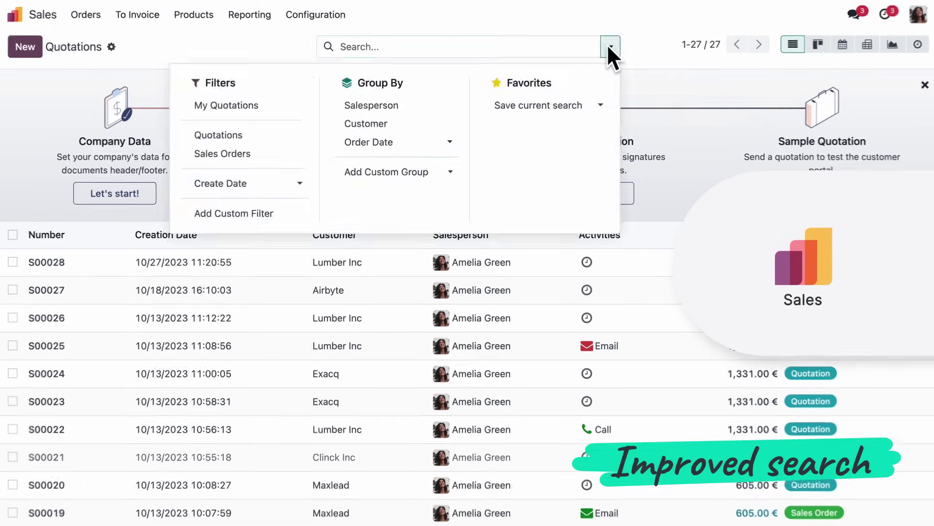
{"action": "left_click", "coordinate": [245, 238]}
{"action": "left_click", "coordinate": [486, 298]}
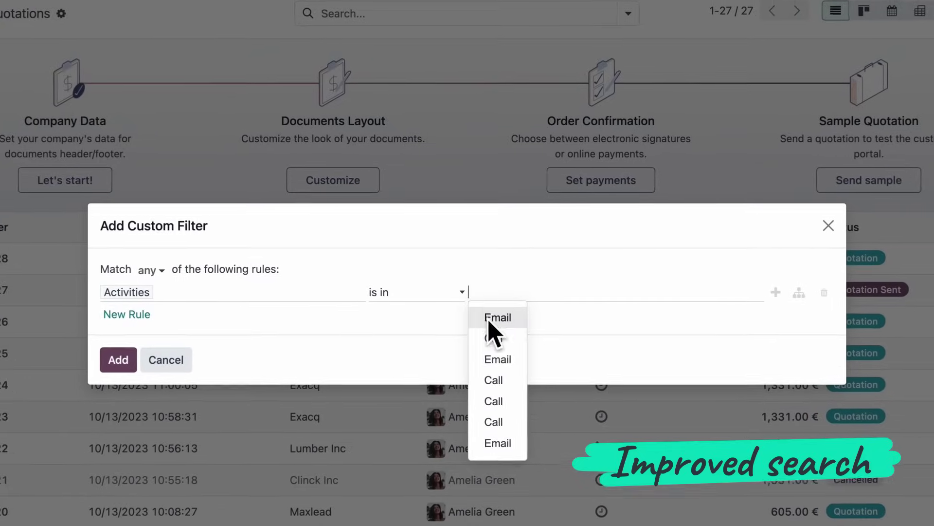
{"action": "left_click", "coordinate": [492, 379]}
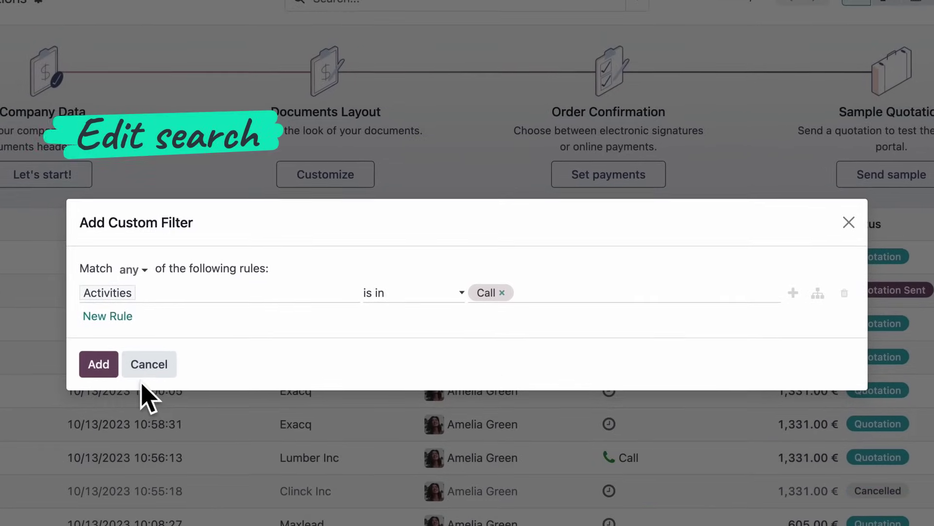
{"action": "left_click", "coordinate": [99, 364]}
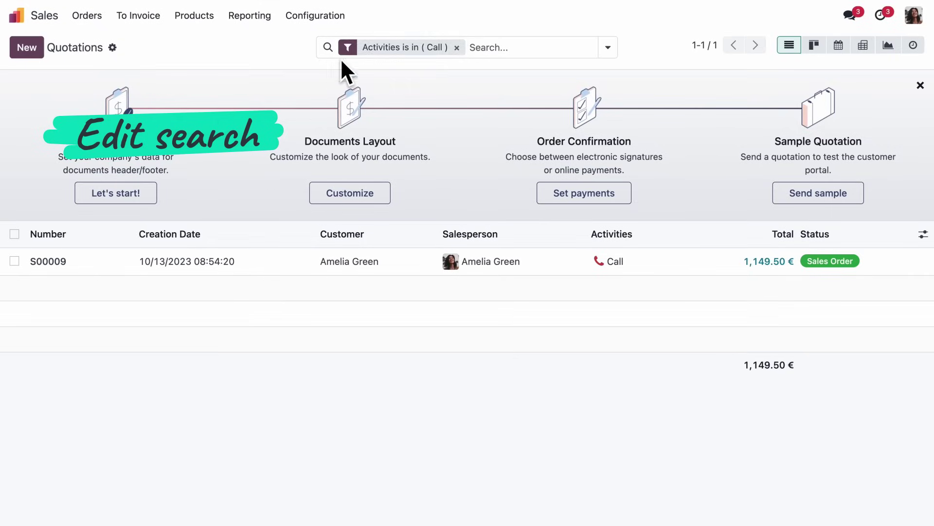
{"action": "left_click", "coordinate": [347, 47]}
{"action": "left_click", "coordinate": [496, 287]}
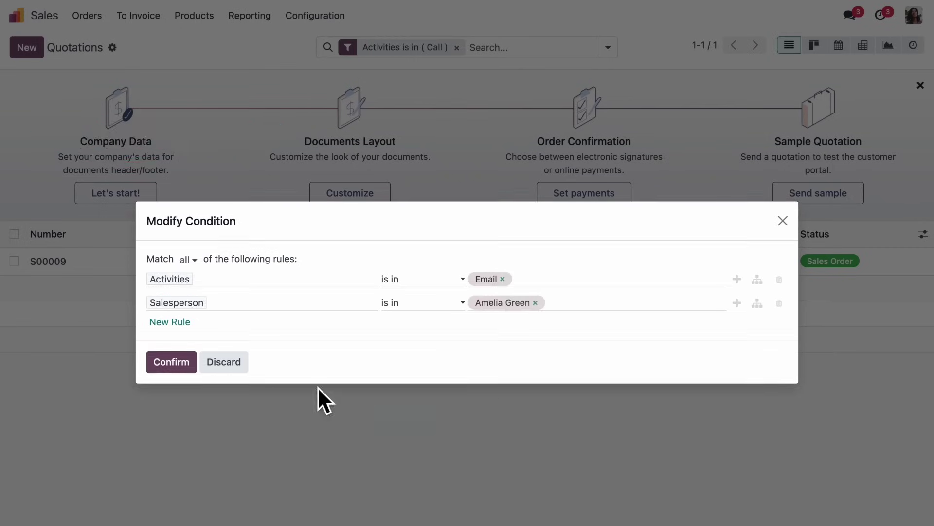
{"action": "left_click", "coordinate": [172, 351]}
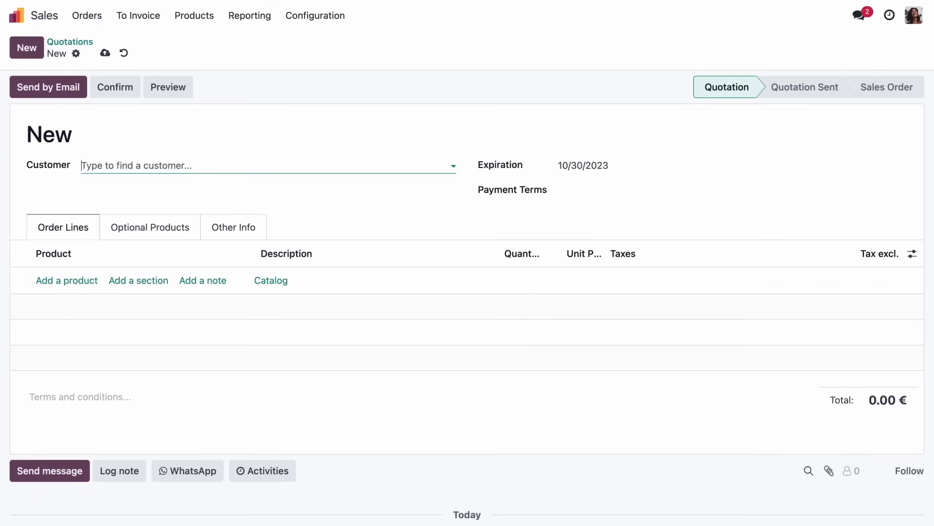
Start a quotation for the customer with HIIT 10 weeks training and a Spinning bike.
{"action": "type", "text": "henry"}
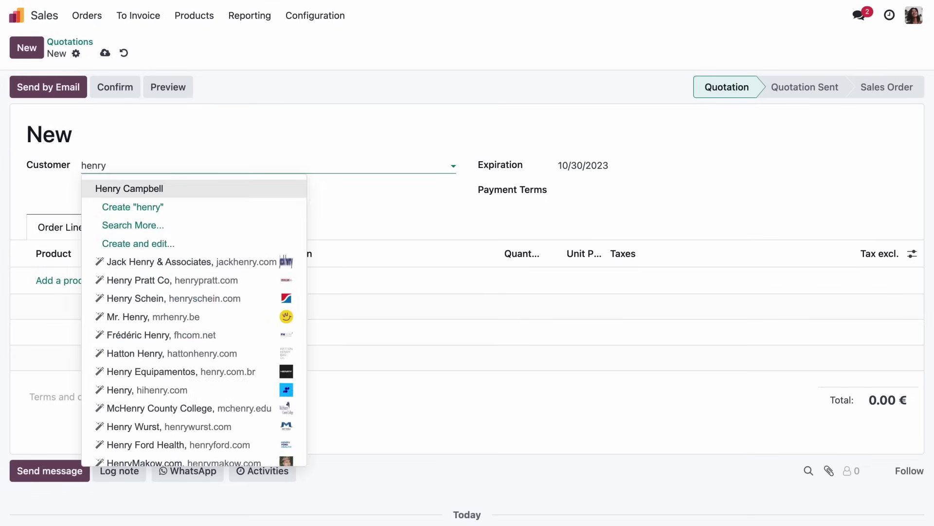
{"action": "key", "text": "Return"}
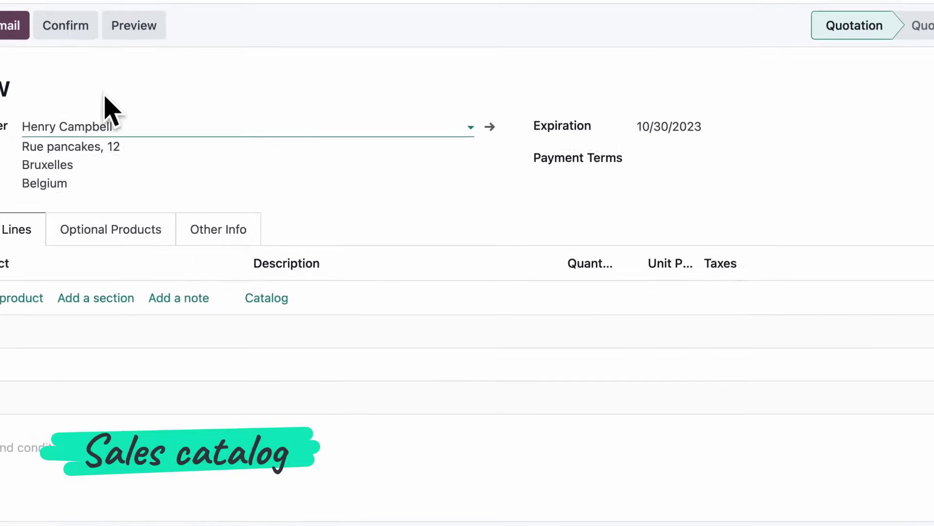
{"action": "left_click", "coordinate": [267, 295]}
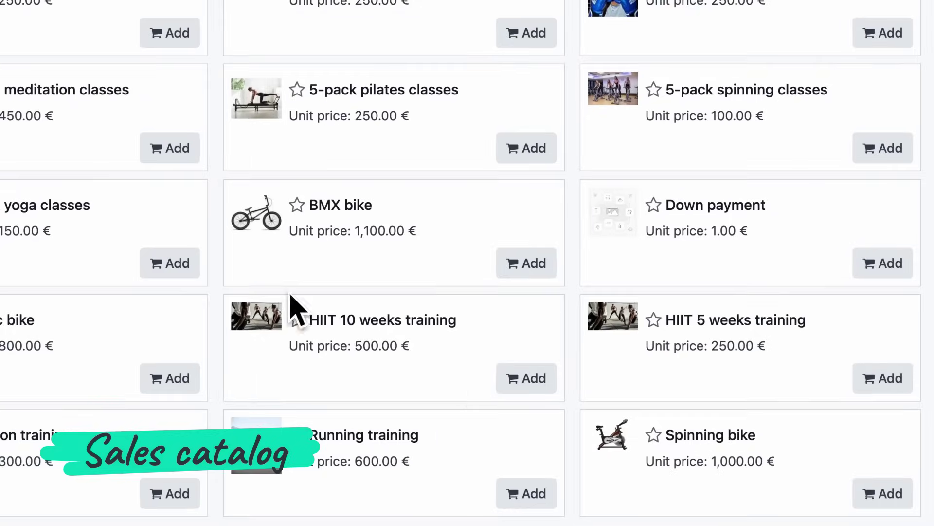
{"action": "left_click", "coordinate": [519, 379]}
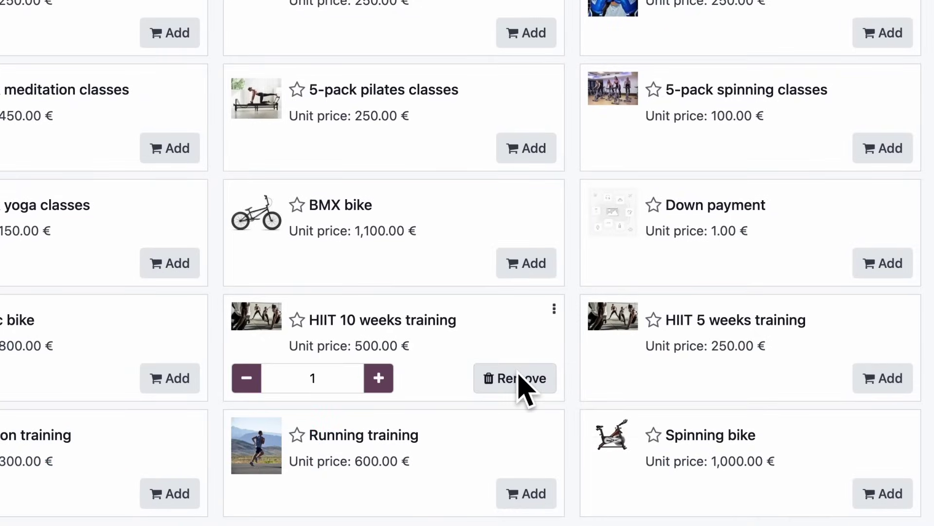
{"action": "left_click", "coordinate": [874, 491]}
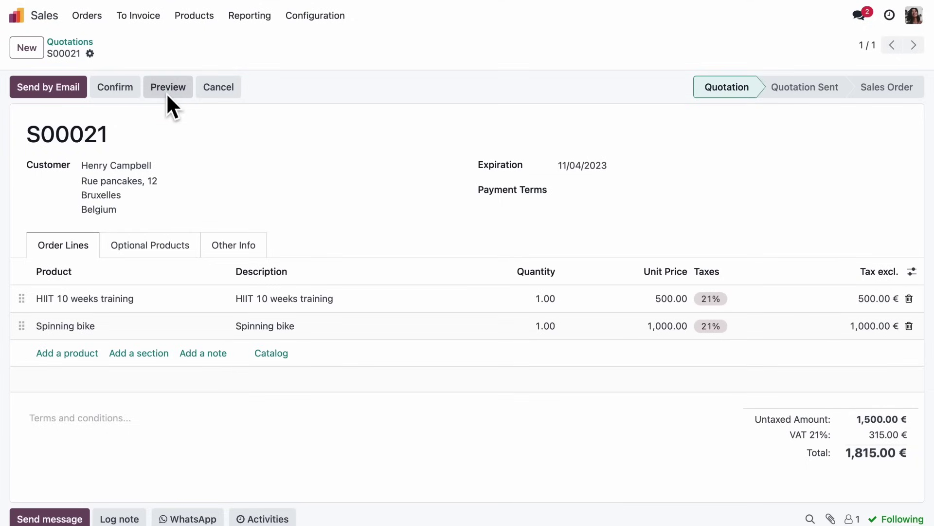
Preview the quotation, pay the down payment to confirm it, and send the WhatsApp confirmation.
{"action": "left_click", "coordinate": [167, 92]}
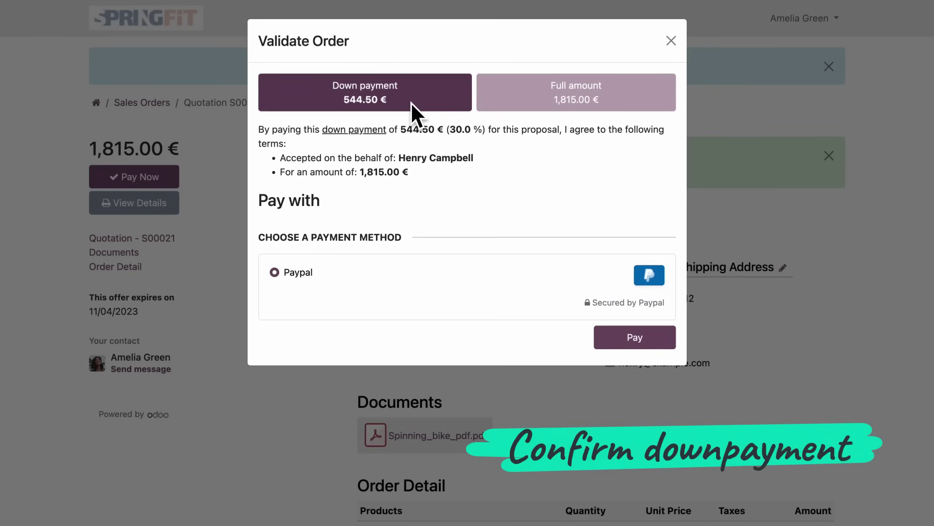
{"action": "left_click", "coordinate": [412, 103]}
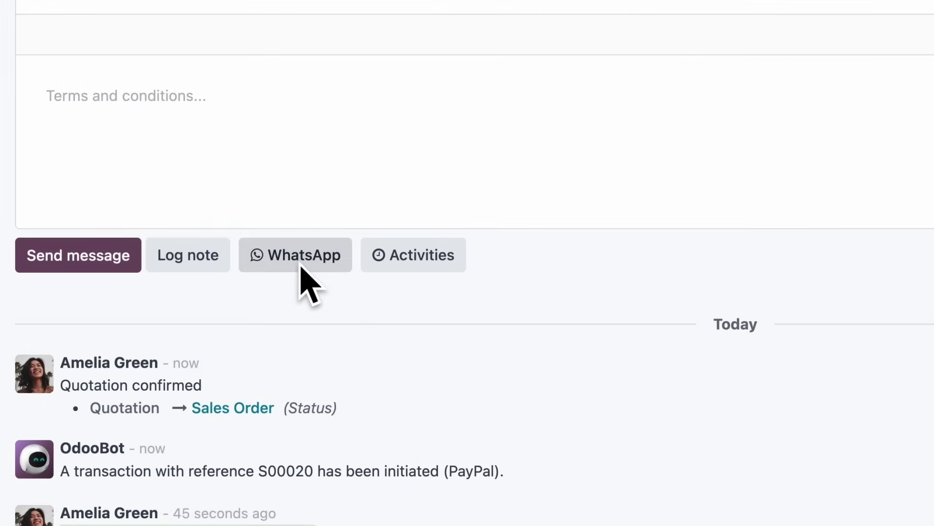
{"action": "left_click", "coordinate": [300, 265]}
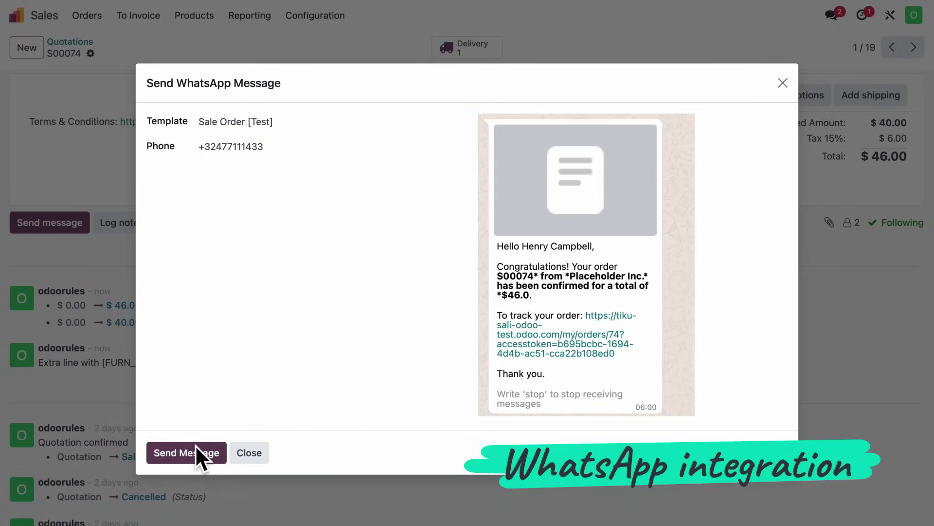
{"action": "left_click", "coordinate": [197, 445]}
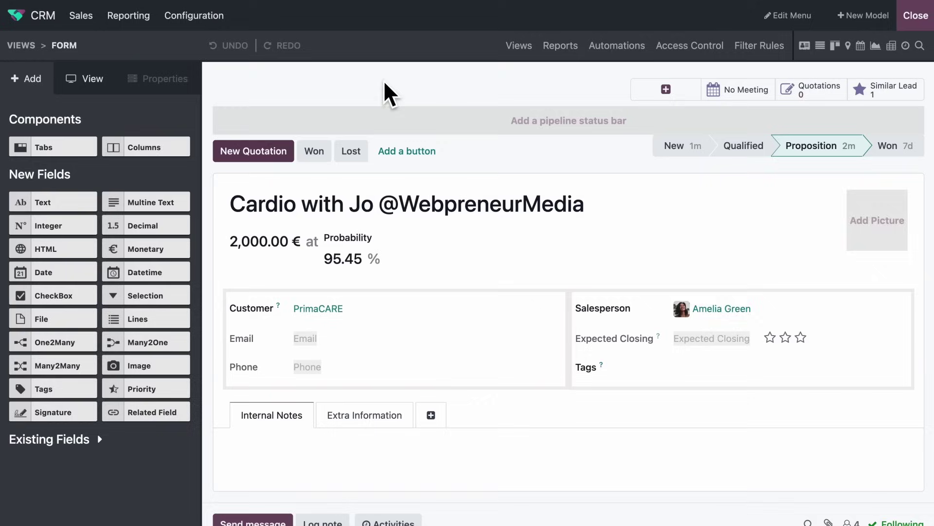
Make the Won button require Invoicing / Billing Administrator approval with a responsible approver.
{"action": "left_click", "coordinate": [324, 154]}
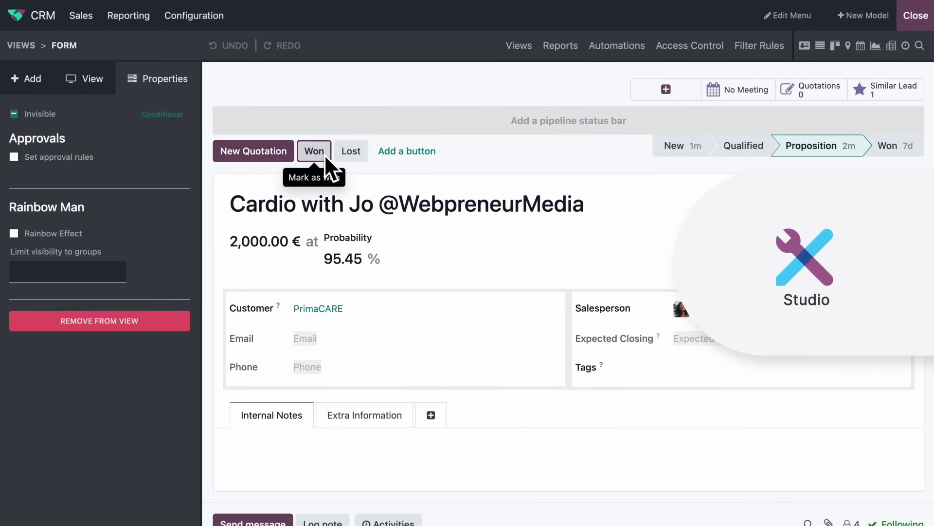
{"action": "left_click", "coordinate": [14, 156]}
{"action": "left_click", "coordinate": [30, 199]}
{"action": "type", "text": "bill"}
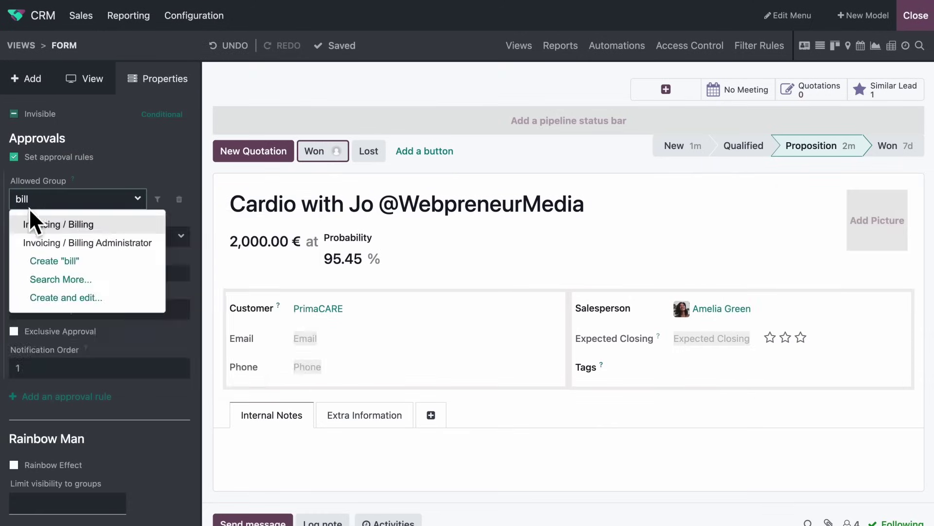
{"action": "left_click", "coordinate": [35, 241]}
{"action": "left_click", "coordinate": [35, 237]}
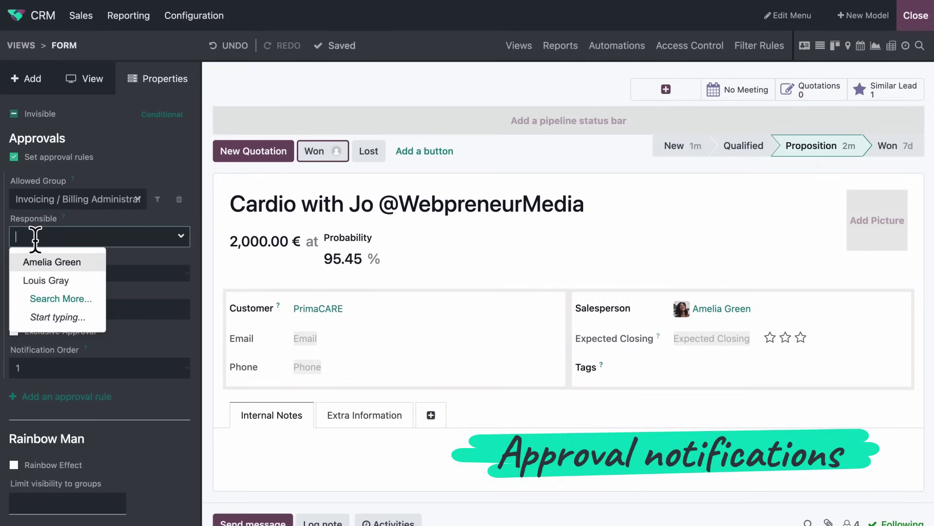
{"action": "left_click", "coordinate": [39, 263]}
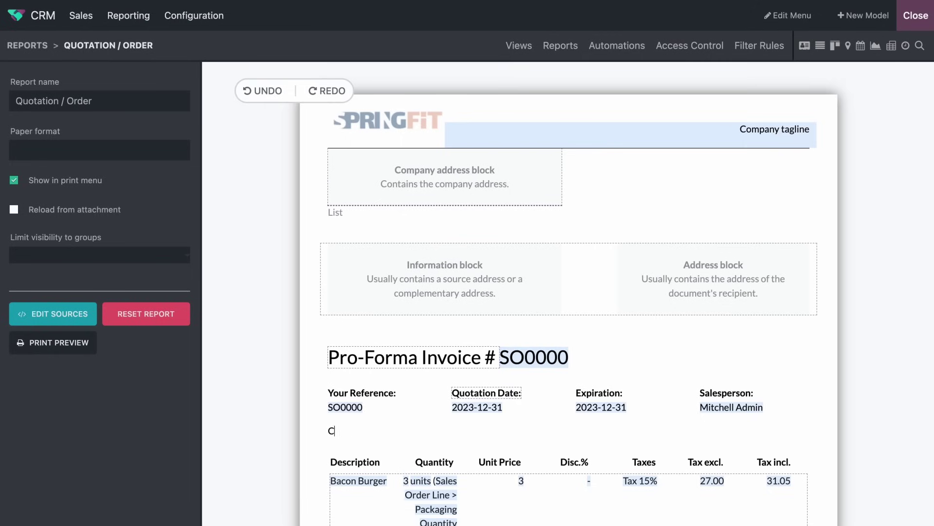
Add a 'Customer reference:' label with the Customer Reference field below it, defaulting to xxxxxx.
{"action": "type", "text": "ustomer reference:"}
{"action": "key", "text": "Return"}
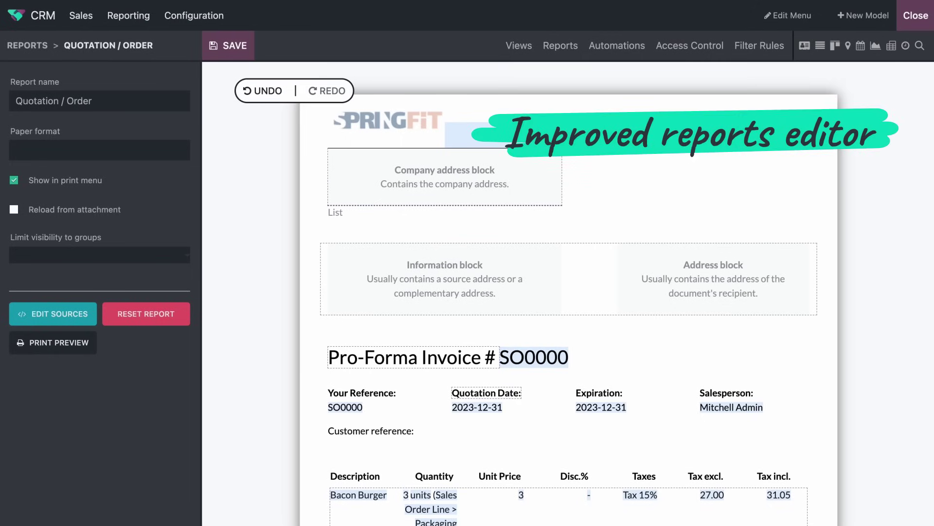
{"action": "type", "text": "/"}
{"action": "left_click", "coordinate": [409, 236]}
{"action": "type", "text": "custoer"}
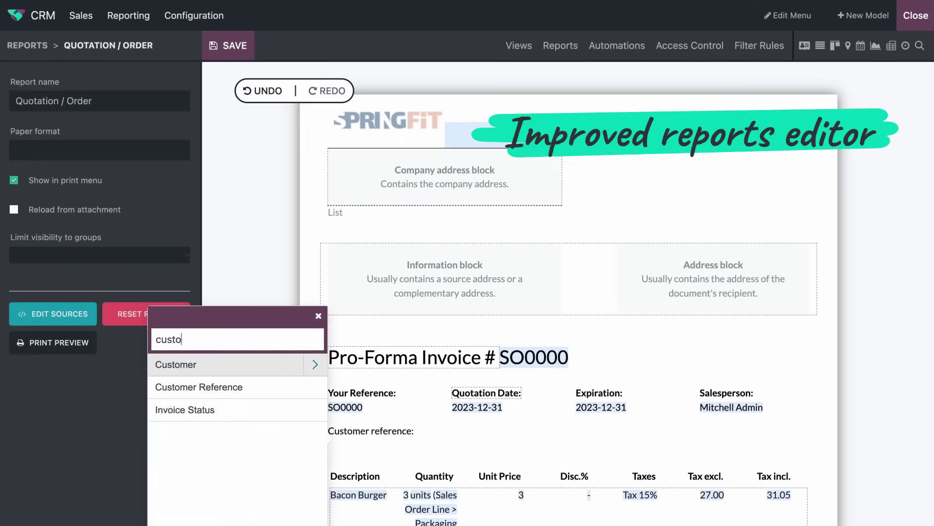
{"action": "left_click", "coordinate": [303, 383]}
{"action": "type", "text": "xxxxxx"}
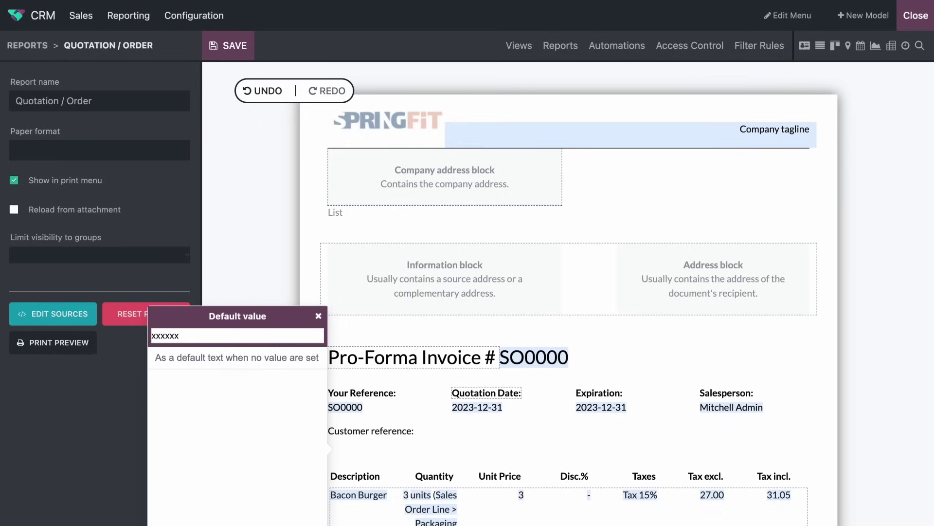
{"action": "key", "text": "Return"}
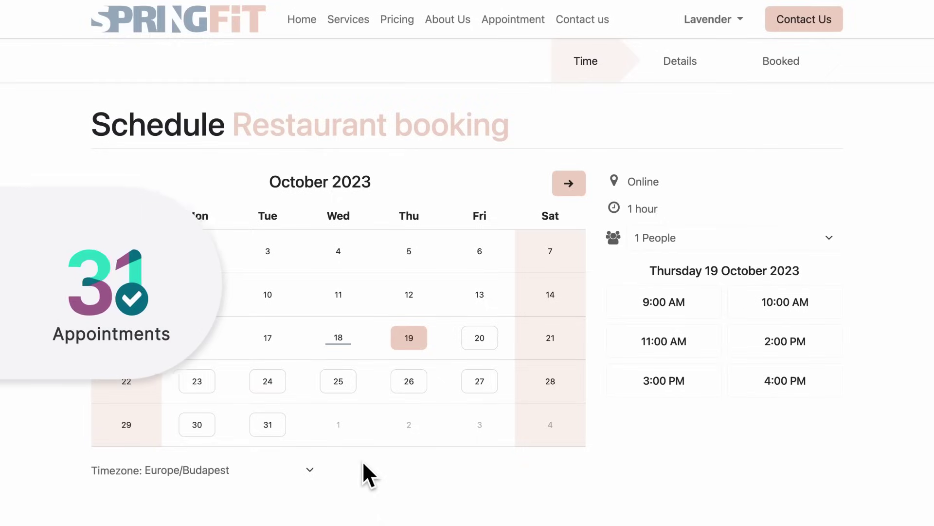
Book Table 1 for Wednesday 25 October at 3:00 PM and confirm the appointment.
{"action": "left_click", "coordinate": [344, 389]}
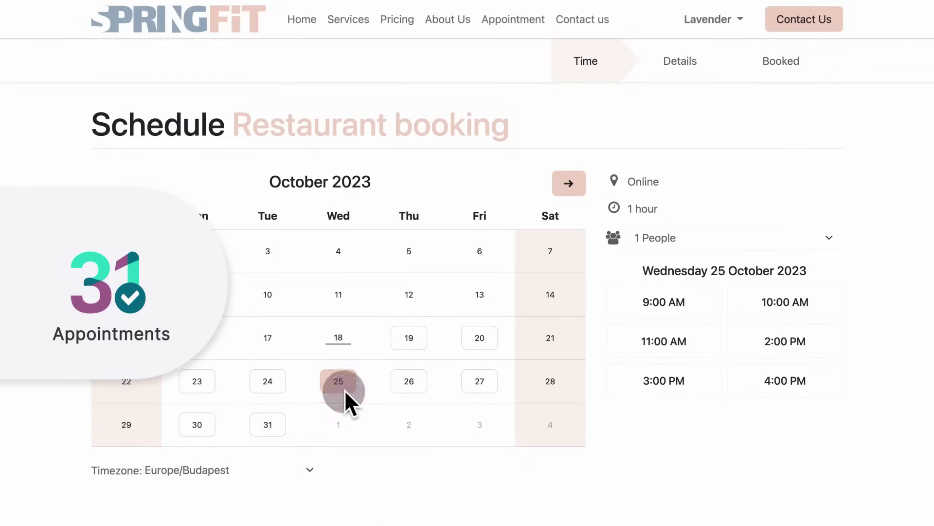
{"action": "left_click", "coordinate": [648, 382]}
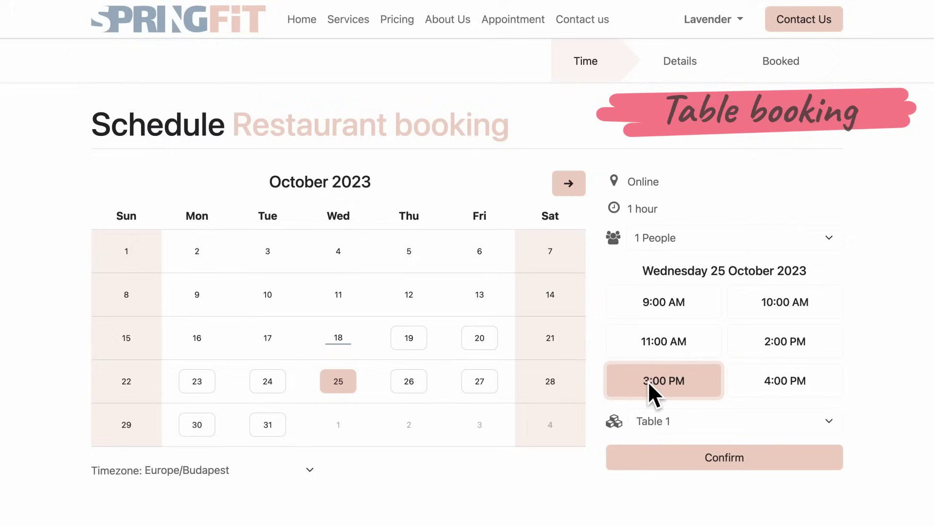
{"action": "left_click", "coordinate": [669, 455]}
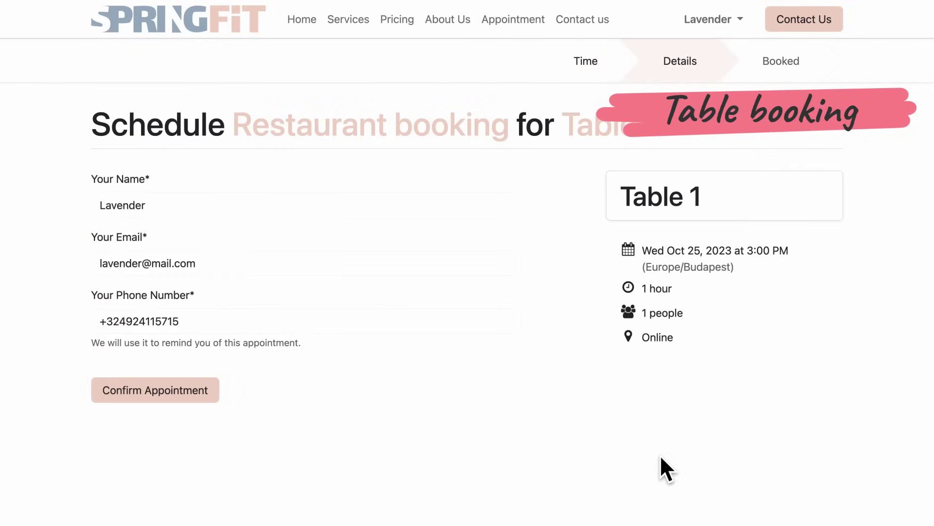
{"action": "left_click", "coordinate": [215, 398]}
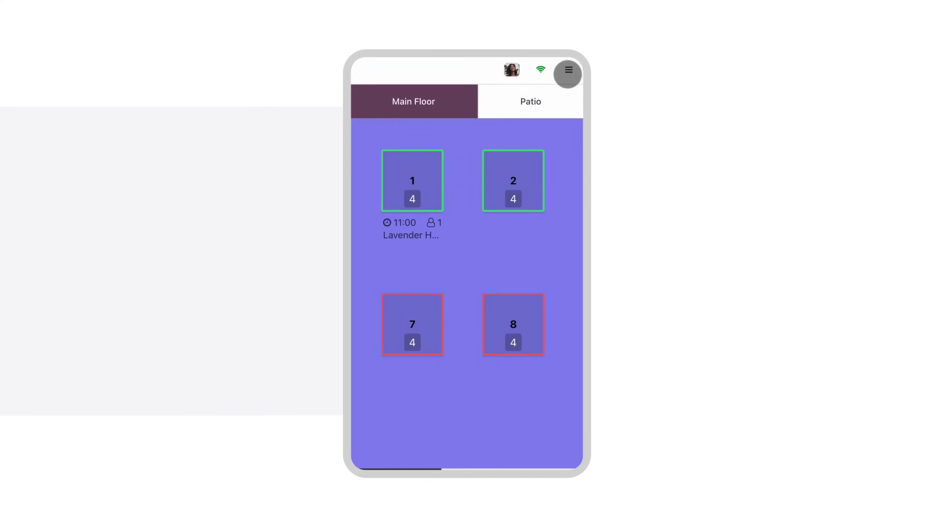
Switch the floor plan to grid view and start a self-order.
{"action": "left_click", "coordinate": [567, 74]}
{"action": "left_click", "coordinate": [549, 165]}
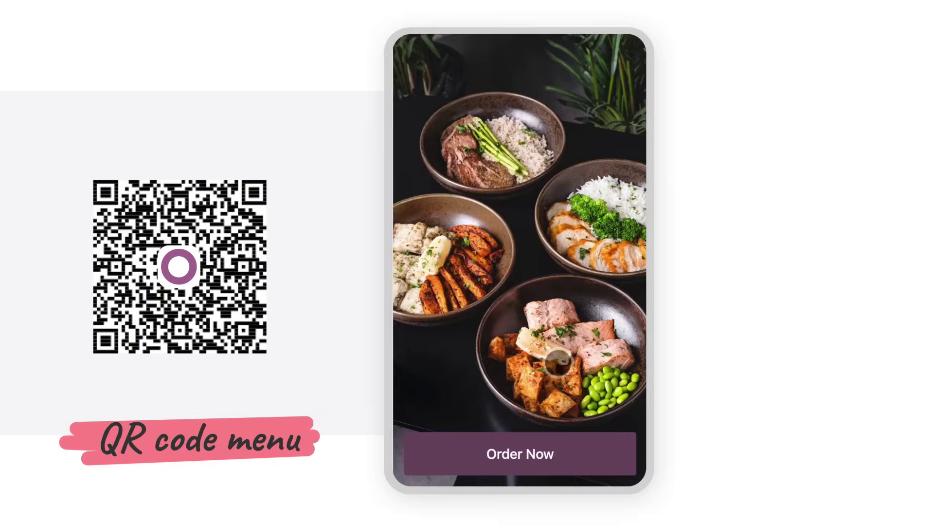
{"action": "left_click", "coordinate": [578, 455]}
Order two Crispy chicken salads with Lemony vinaigrette and proceed to the 36.30 € payment.
{"action": "left_click", "coordinate": [548, 225]}
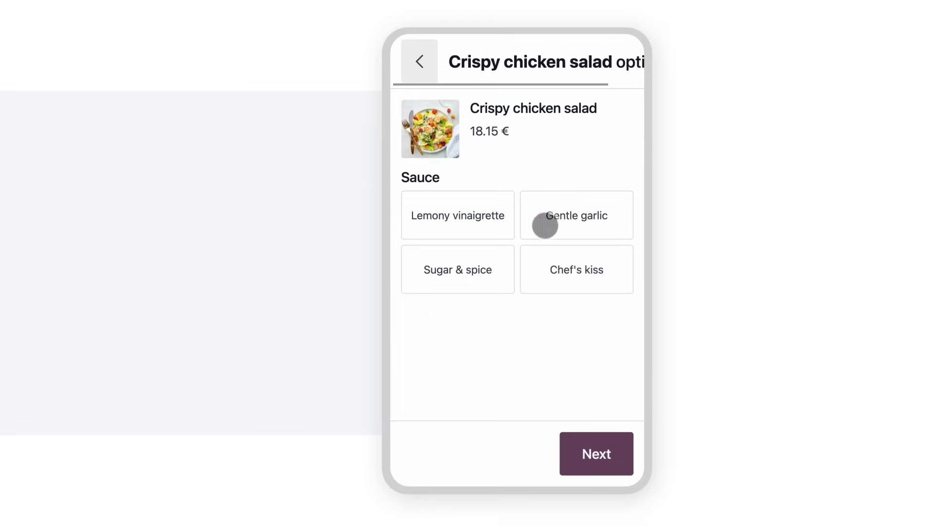
{"action": "left_click", "coordinate": [499, 224]}
{"action": "left_click", "coordinate": [579, 454]}
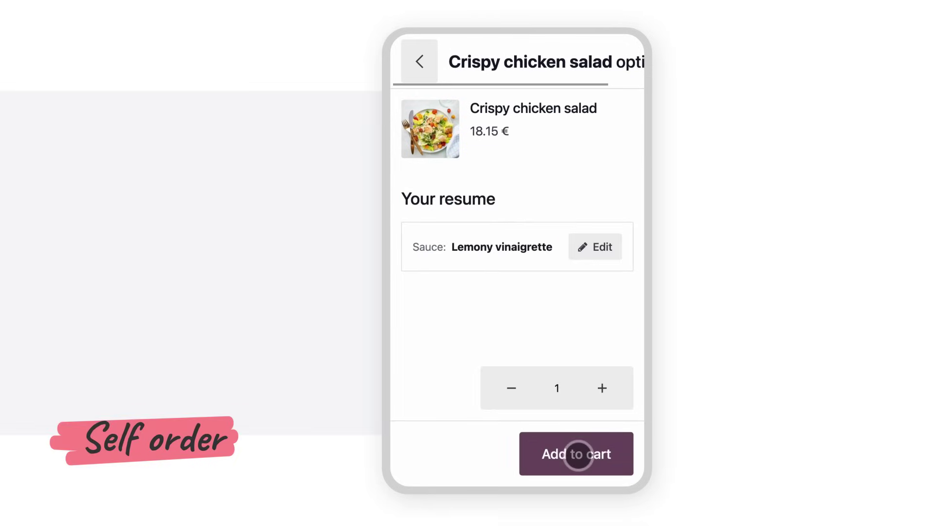
{"action": "left_click", "coordinate": [604, 389]}
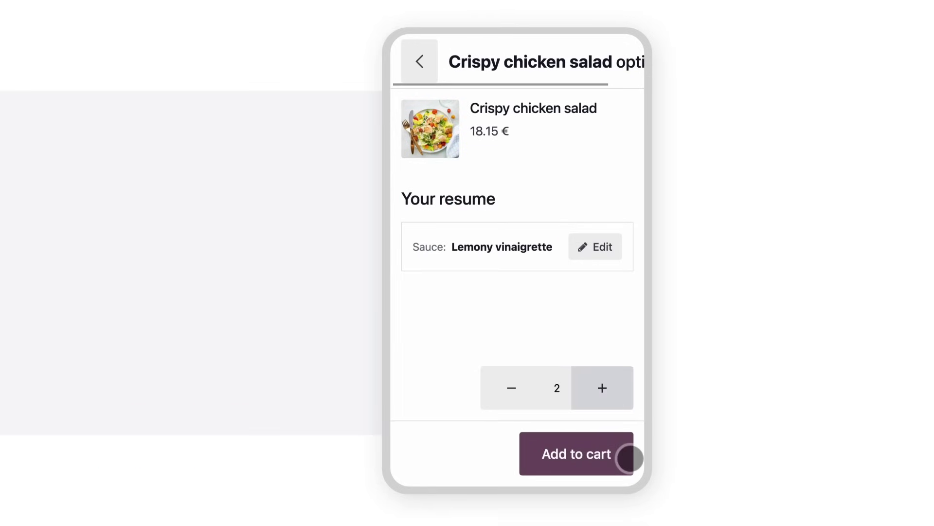
{"action": "left_click", "coordinate": [628, 456]}
{"action": "left_click", "coordinate": [629, 457]}
{"action": "left_click", "coordinate": [630, 458]}
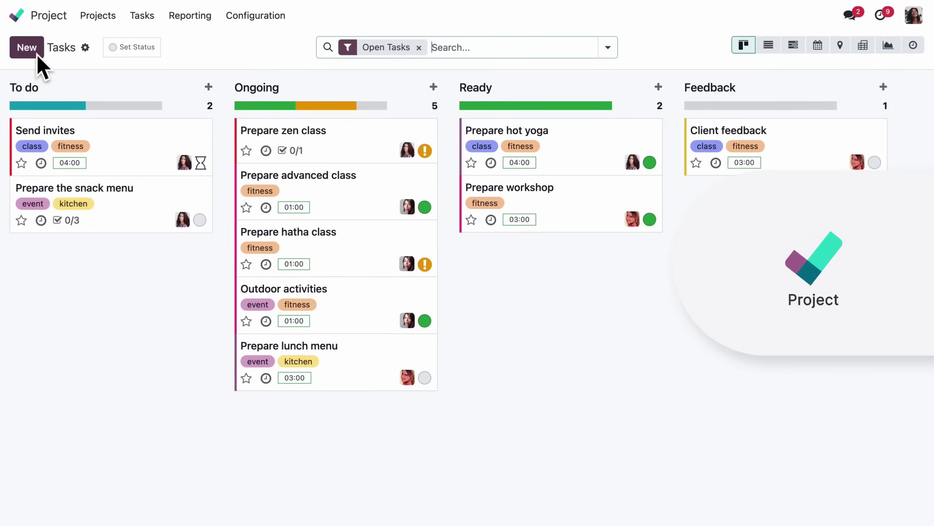
Quick-create the To do task 'Free park yoga' tagged #fitness #event, mentioning the assignee, with 3h allocated.
{"action": "left_click", "coordinate": [36, 54]}
{"action": "type", "text": "Free park yoga"}
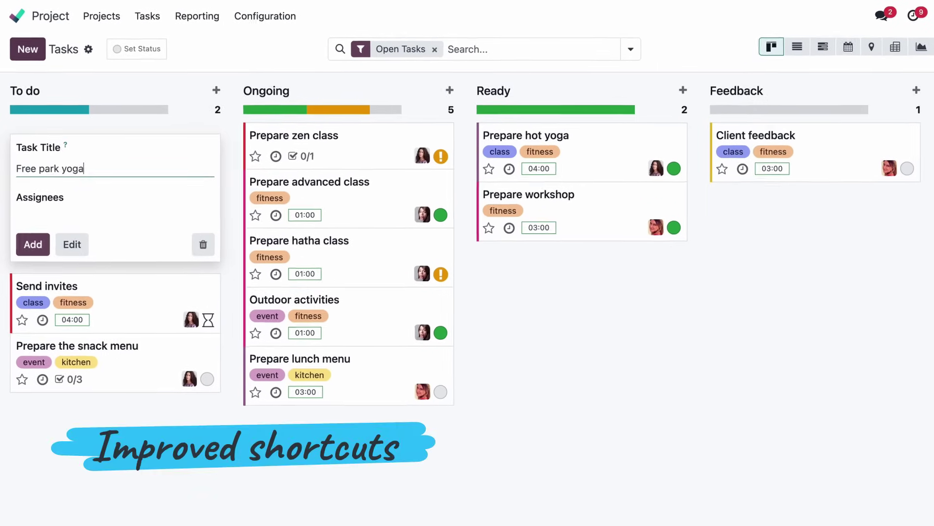
{"action": "type", "text": " #fitness "}
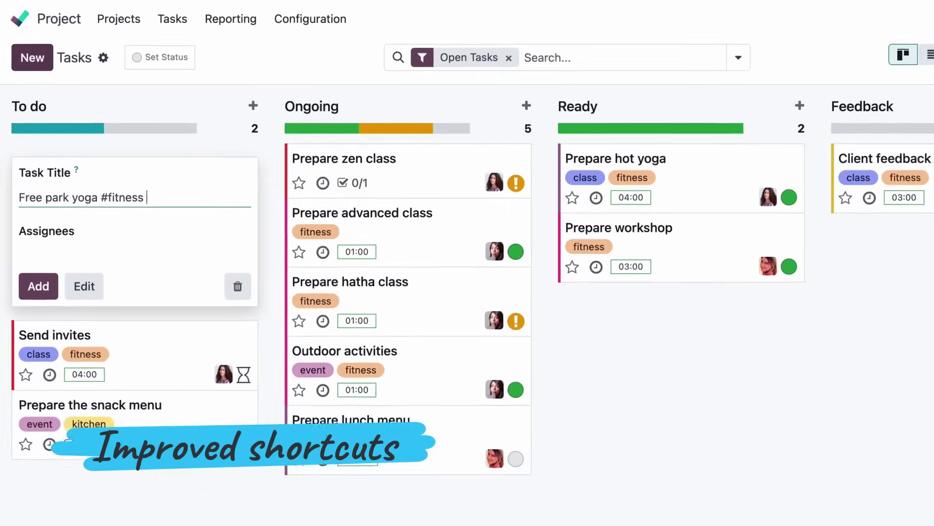
{"action": "type", "text": "#event @To"}
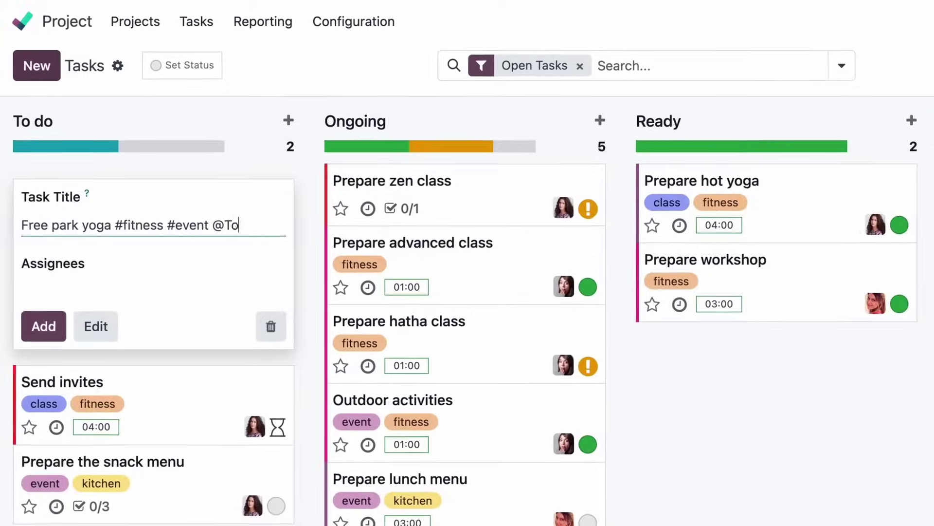
{"action": "type", "text": "ni 3h"}
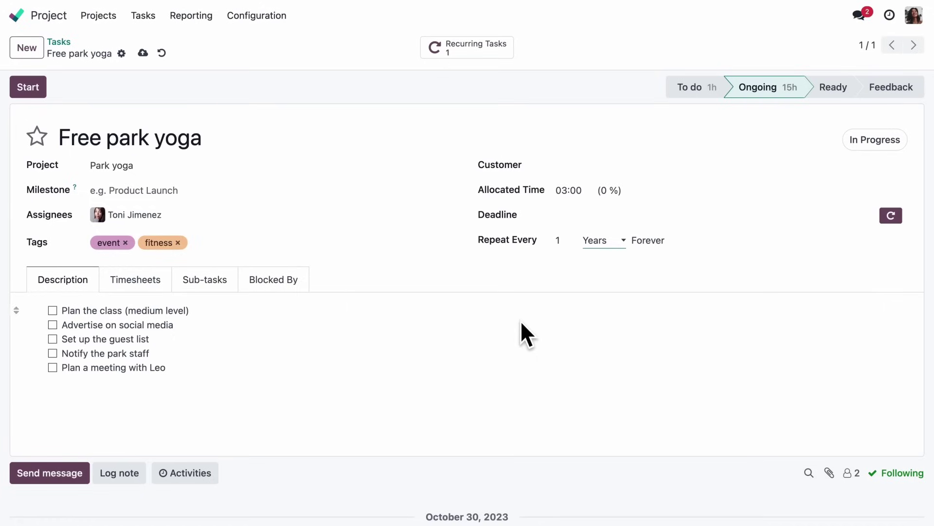
Make the task repeat every week and translate the French chatter message into English.
{"action": "left_click", "coordinate": [604, 241]}
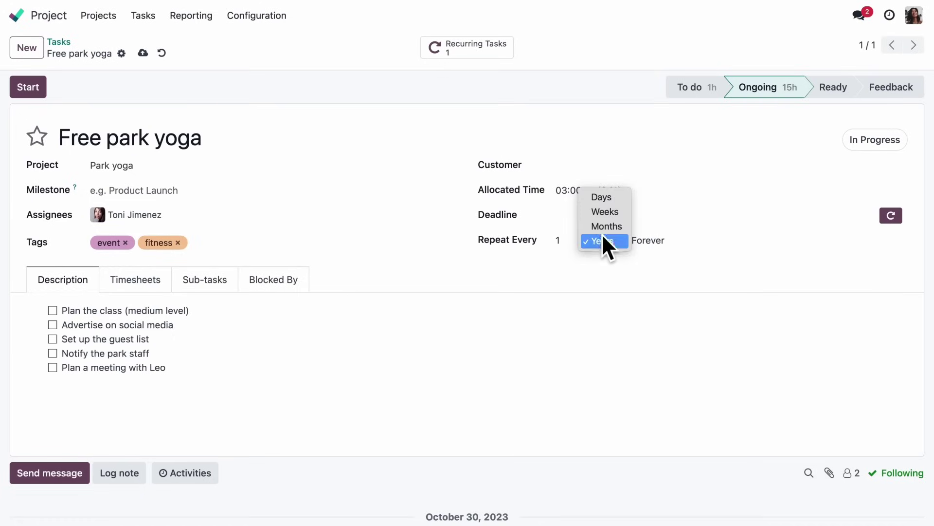
{"action": "left_click", "coordinate": [607, 211]}
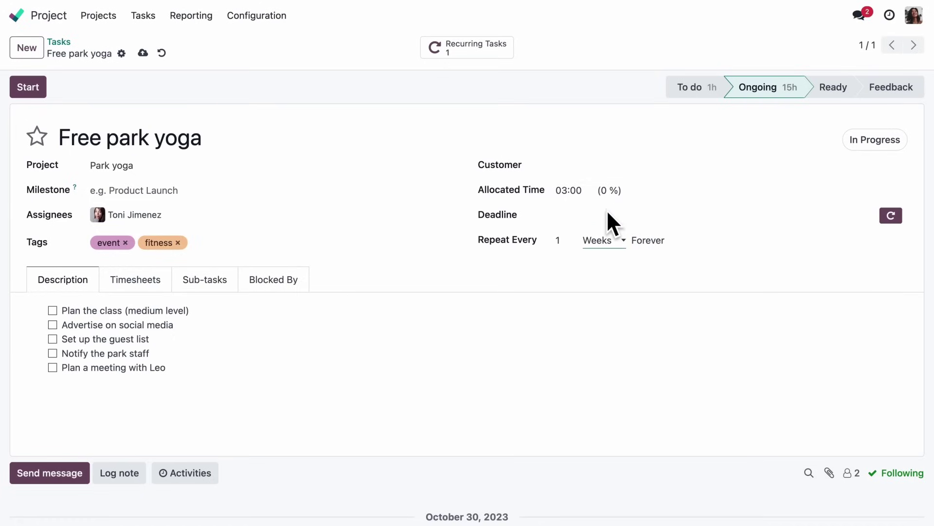
{"action": "scroll", "coordinate": [385, 352], "scroll_direction": "down", "scroll_amount": 4}
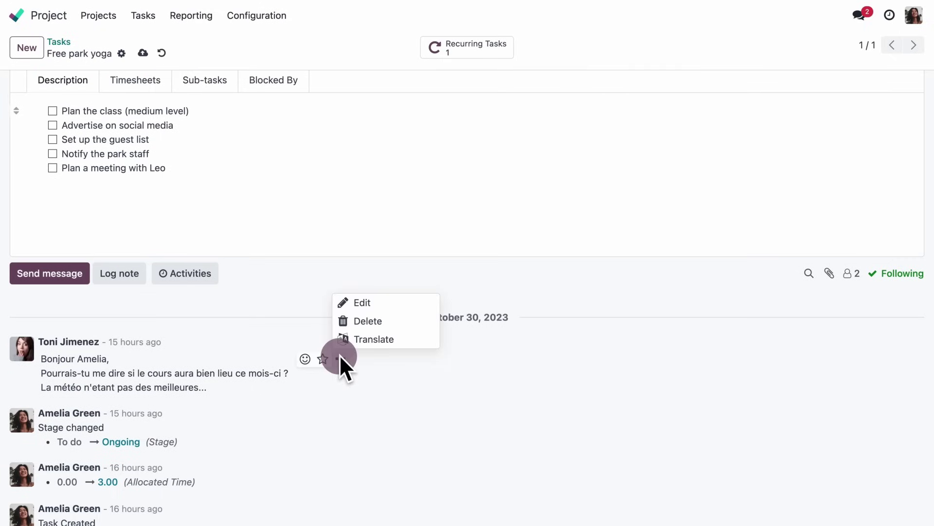
{"action": "left_click", "coordinate": [359, 338]}
Send followers a 'Hi' email mentioning the assignee from the full email editor.
{"action": "left_click", "coordinate": [60, 274]}
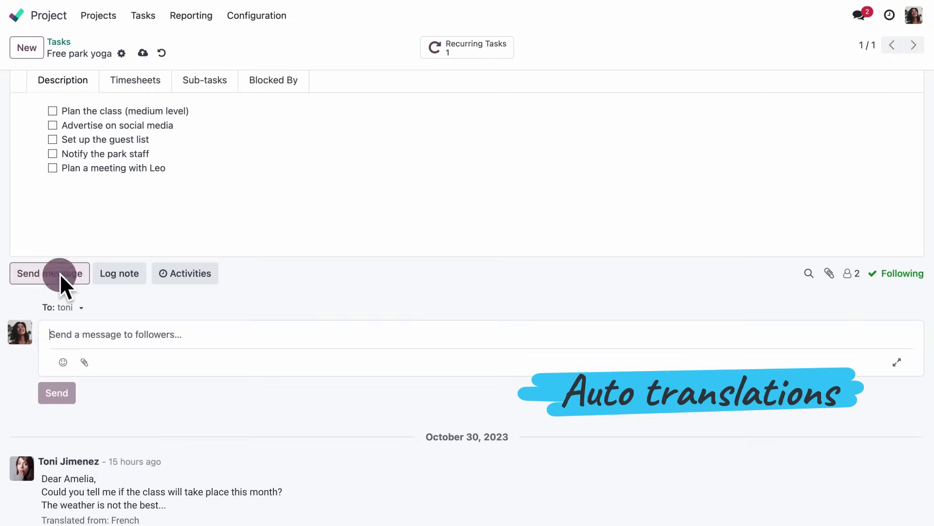
{"action": "type", "text": "Hi @to"}
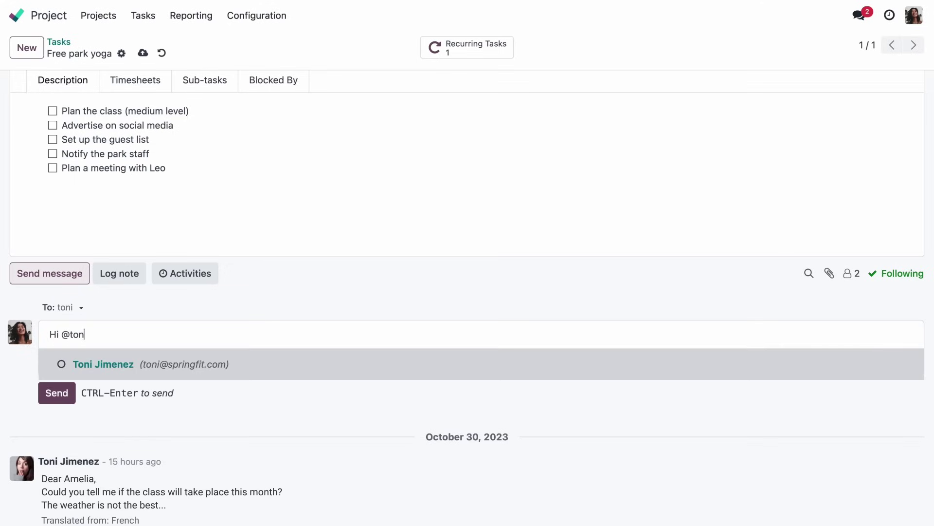
{"action": "type", "text": "n"}
{"action": "key", "text": "Return"}
{"action": "left_click", "coordinate": [897, 363]}
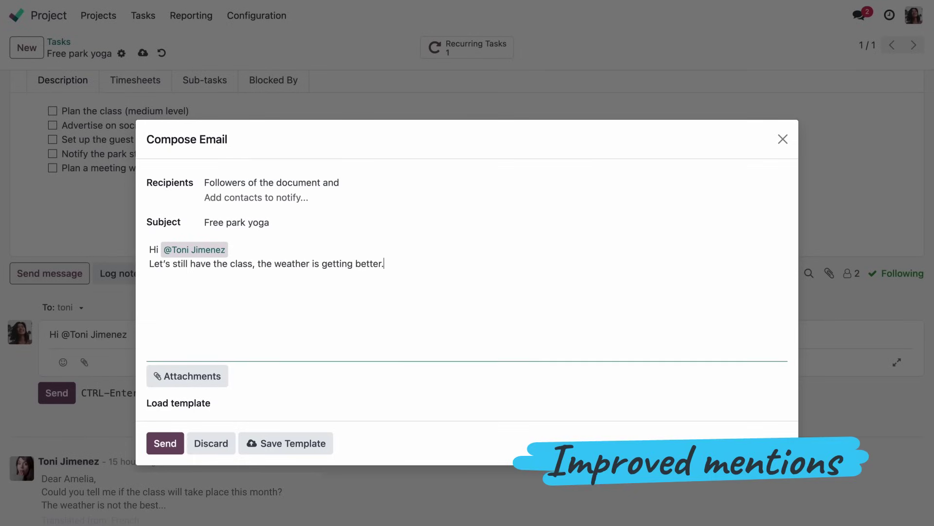
{"action": "left_click", "coordinate": [165, 443]}
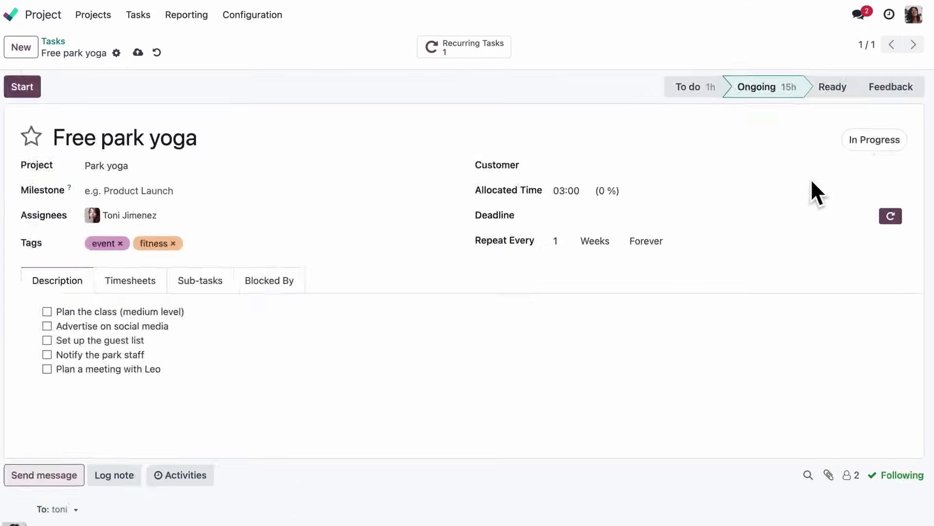
Change the Free park yoga task state from In Progress to Done.
{"action": "left_click", "coordinate": [872, 144]}
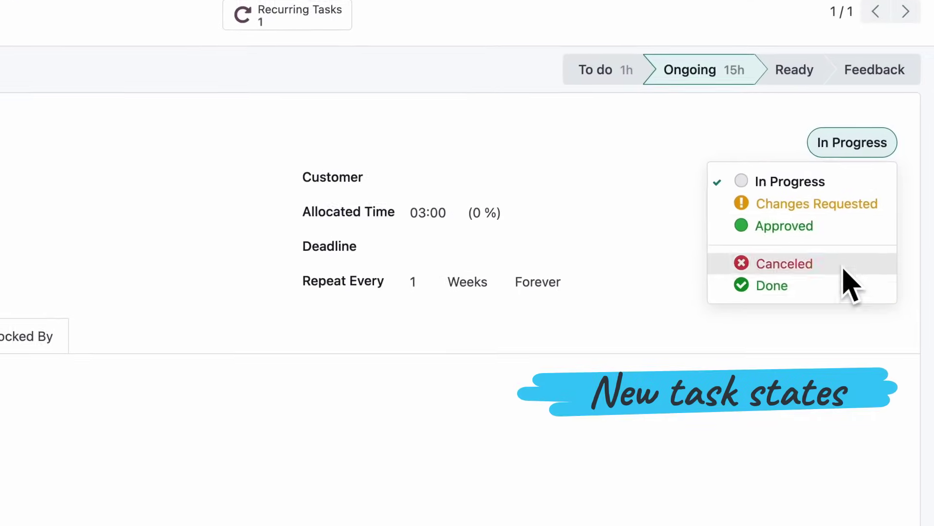
{"action": "left_click", "coordinate": [836, 292]}
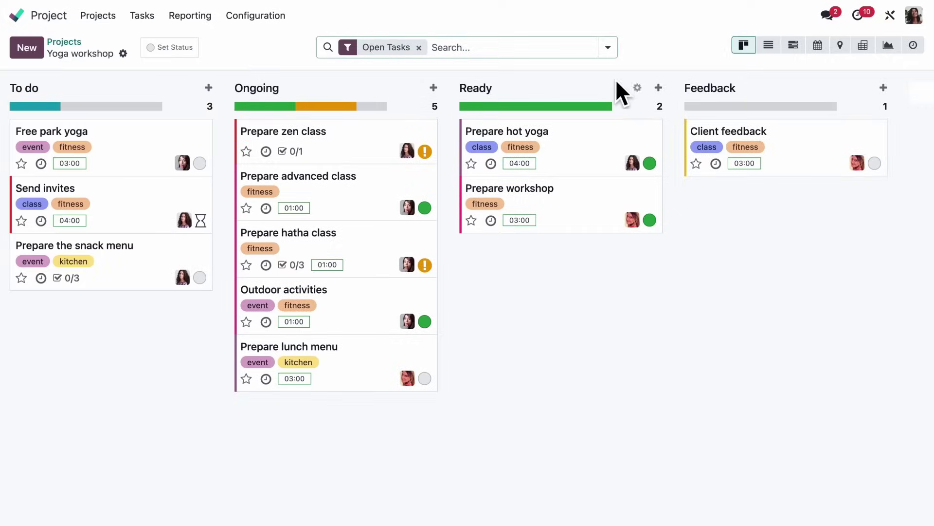
Open the Ready stage's automation rule and rename it Feedback.
{"action": "left_click", "coordinate": [637, 88]}
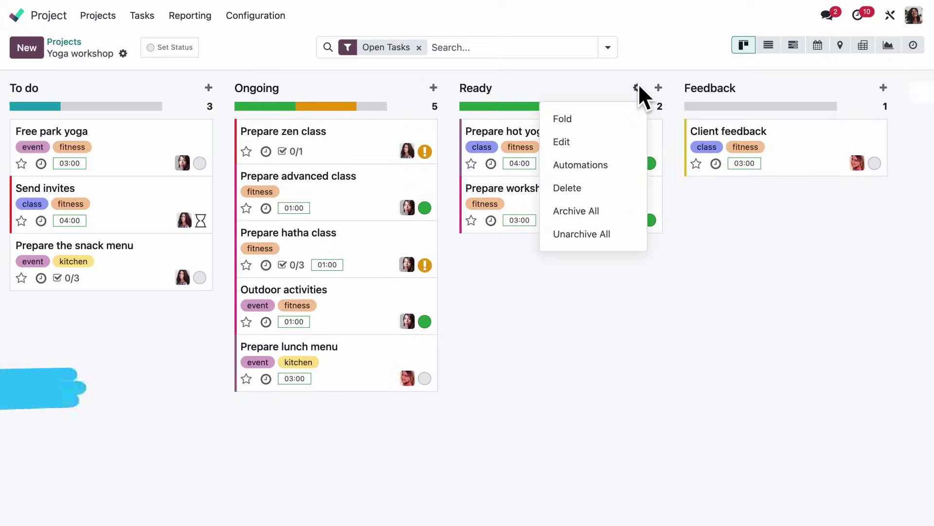
{"action": "left_click", "coordinate": [633, 163]}
{"action": "key", "text": "super+a"}
{"action": "type", "text": "F"}
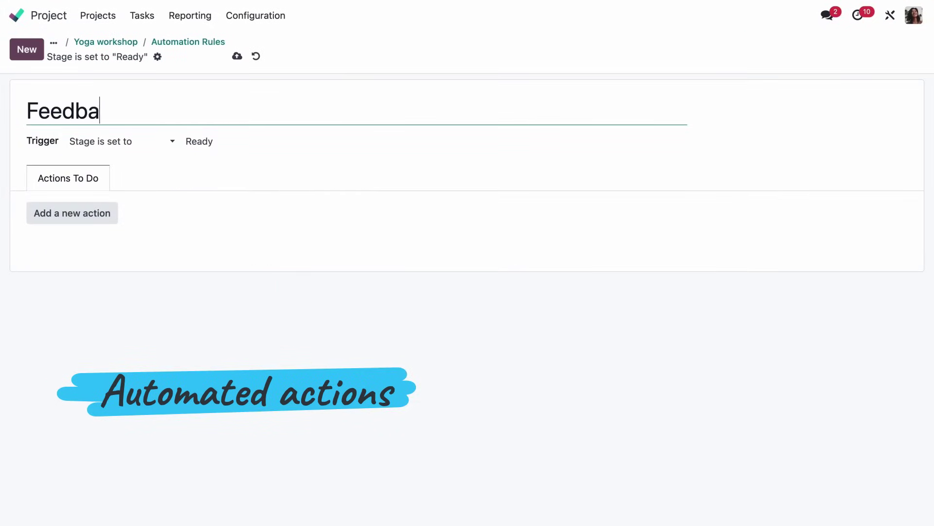
Add a Send Email action using the 'How was that yoga class?' template.
{"action": "left_click", "coordinate": [71, 216]}
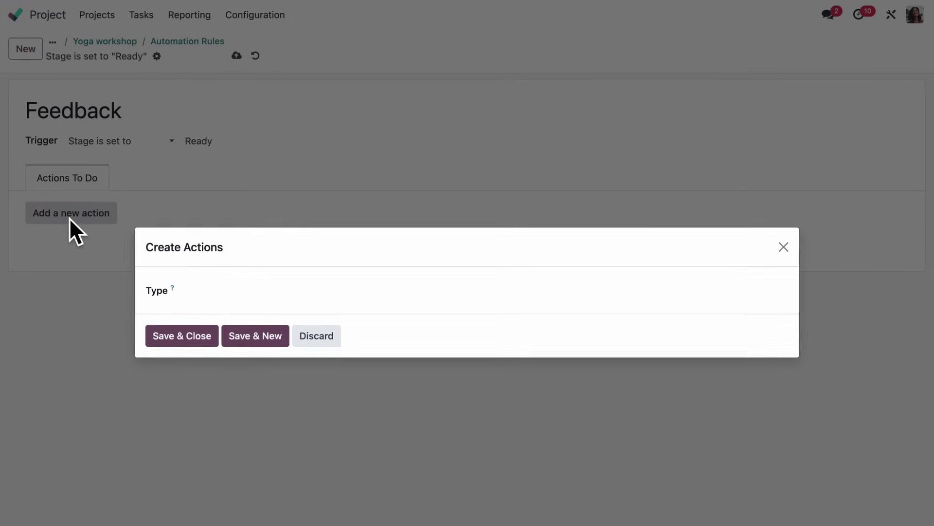
{"action": "left_click", "coordinate": [228, 293]}
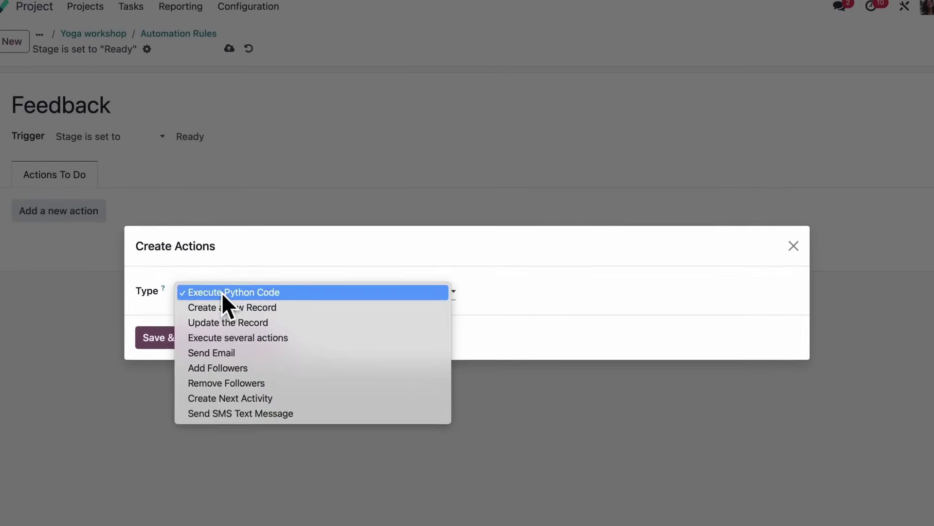
{"action": "left_click", "coordinate": [214, 353]}
{"action": "left_click", "coordinate": [223, 266]}
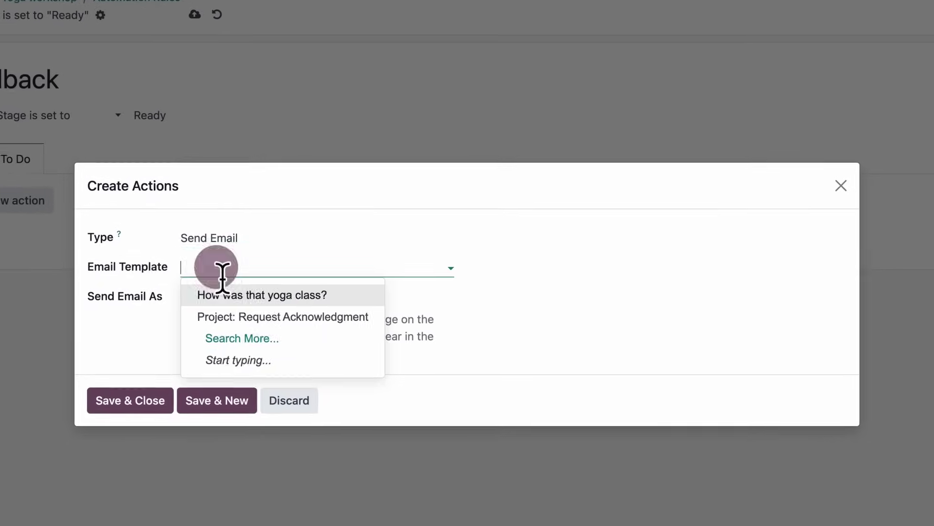
{"action": "left_click", "coordinate": [236, 296]}
Save the email action and set the Confirm guest list subtask of Prepare hatha class to Approved.
{"action": "left_click", "coordinate": [126, 418]}
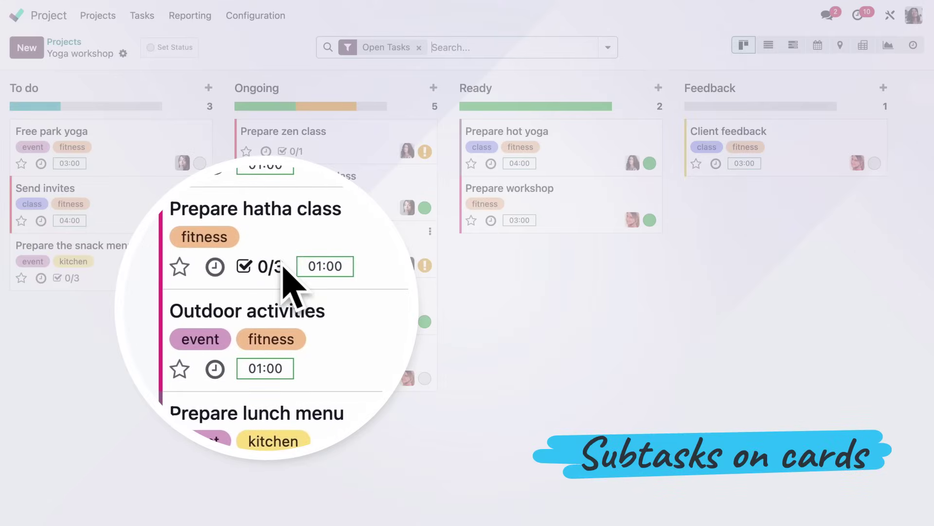
{"action": "left_click", "coordinate": [282, 266]}
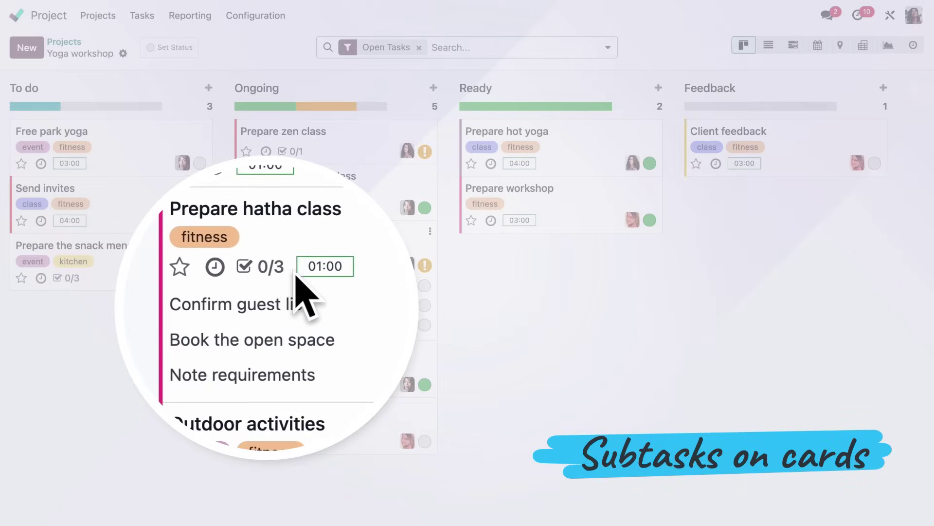
{"action": "left_click", "coordinate": [423, 286]}
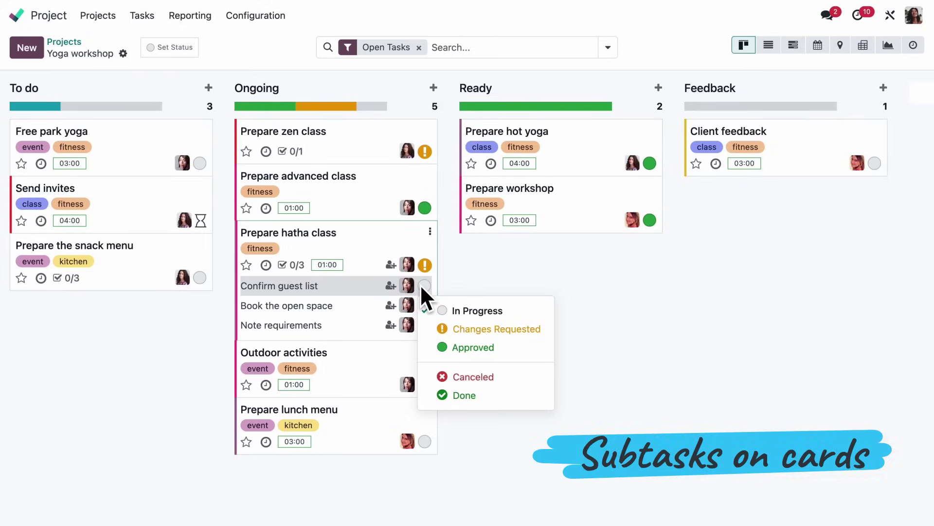
{"action": "left_click", "coordinate": [464, 341]}
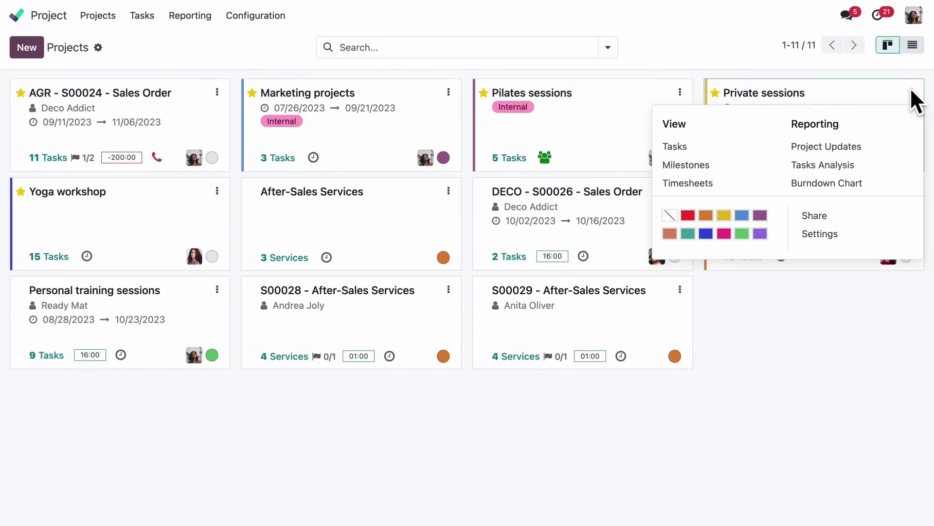
Open the Private sessions project updates and scroll through its profitability and milestones.
{"action": "left_click", "coordinate": [892, 148]}
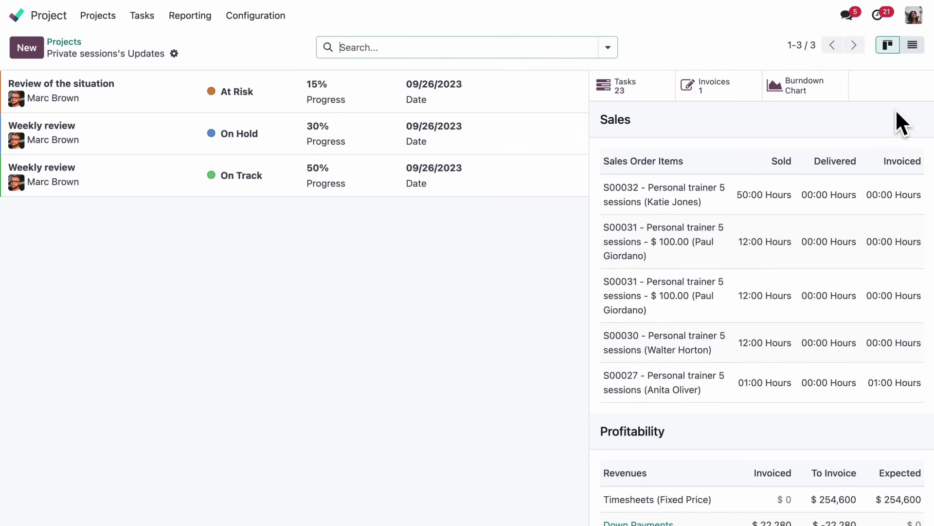
{"action": "scroll", "coordinate": [895, 109], "scroll_direction": "down", "scroll_amount": 5}
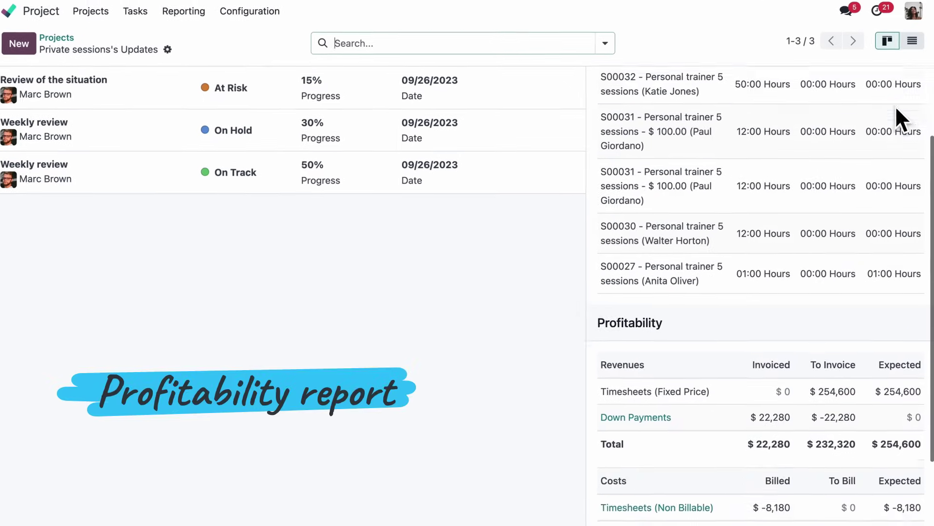
{"action": "scroll", "coordinate": [896, 106], "scroll_direction": "down", "scroll_amount": 4}
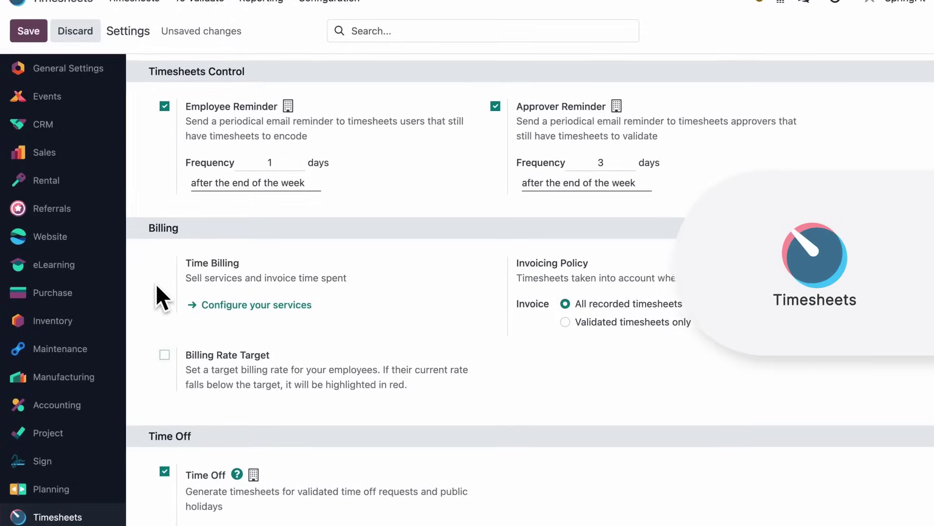
Enable Billing Rate Target, view the Total Time Leaderboard, and go back to the week of Oct 16.
{"action": "left_click", "coordinate": [180, 339]}
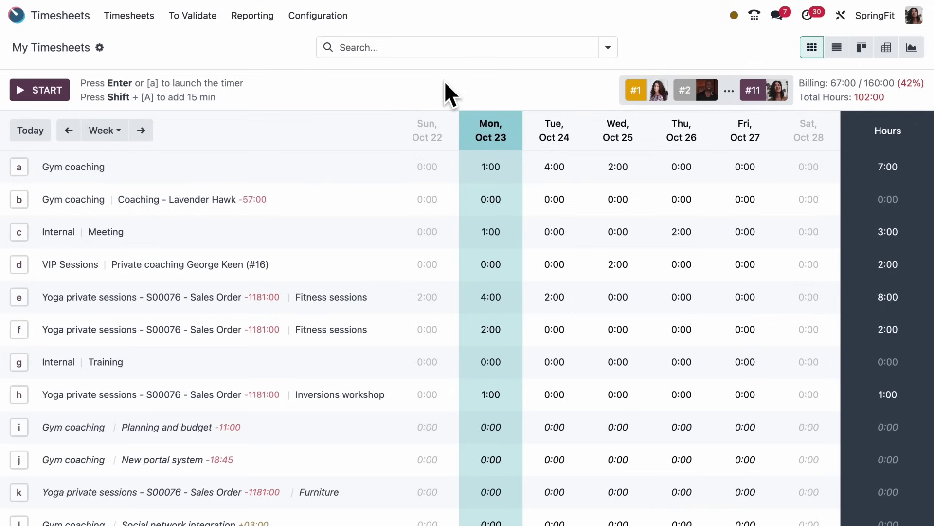
{"action": "left_click", "coordinate": [656, 92]}
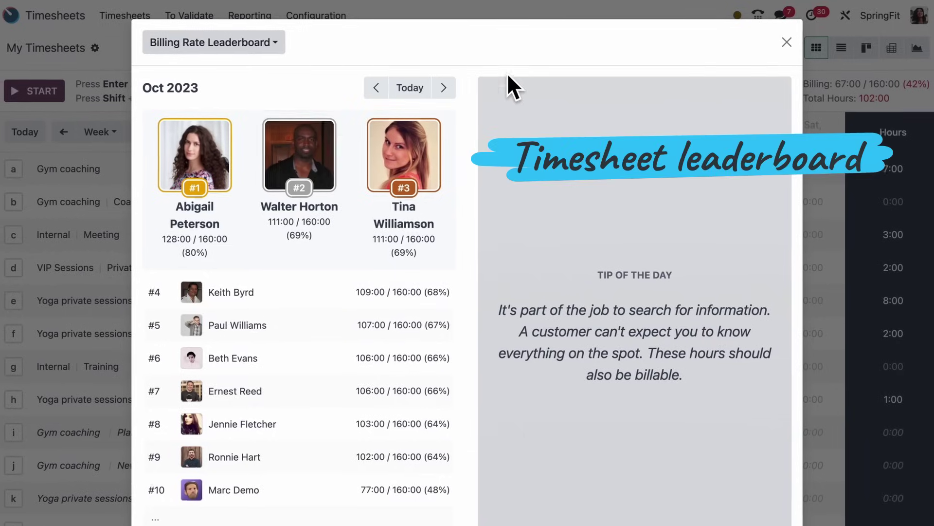
{"action": "left_click", "coordinate": [265, 45]}
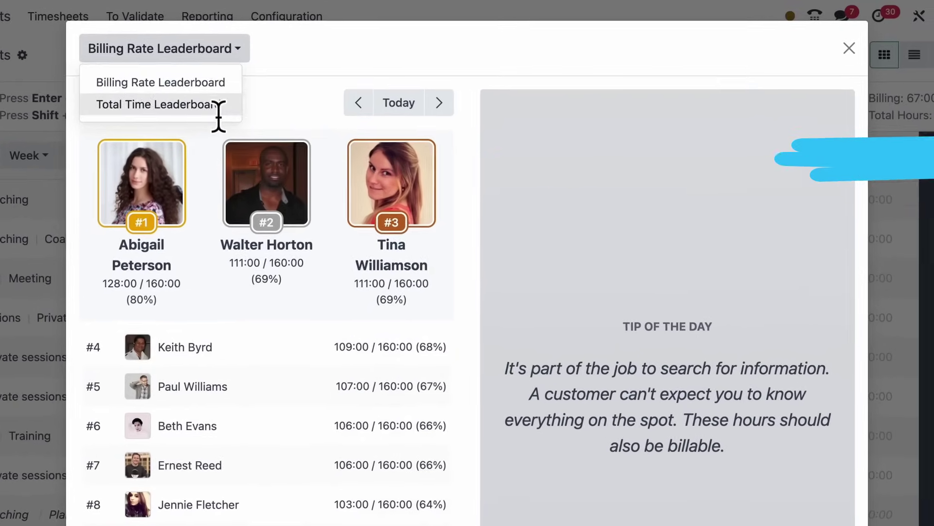
{"action": "left_click", "coordinate": [219, 109]}
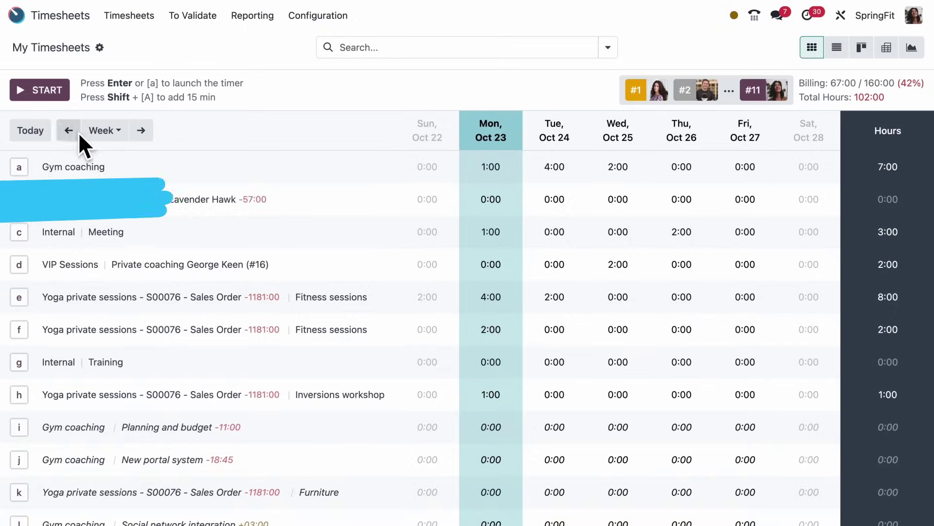
{"action": "left_click", "coordinate": [66, 130]}
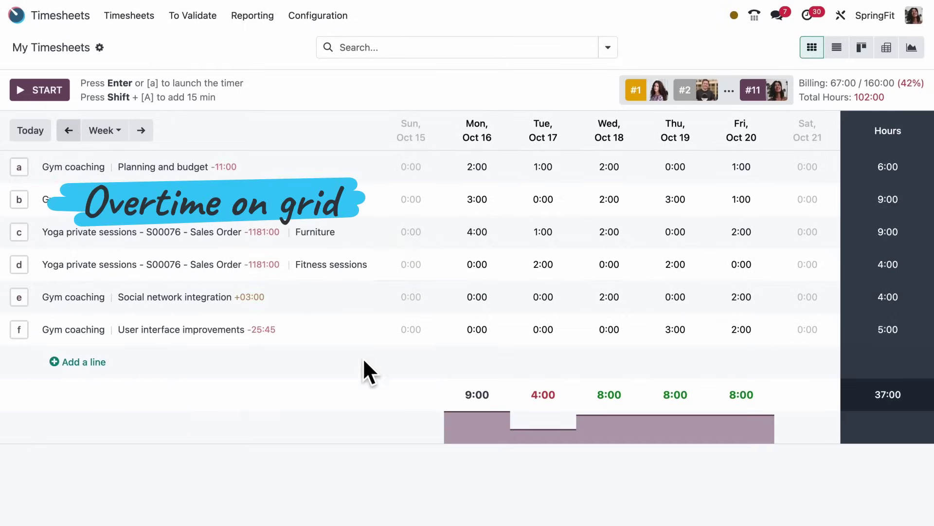
{"action": "mouse_move", "coordinate": [456, 428]}
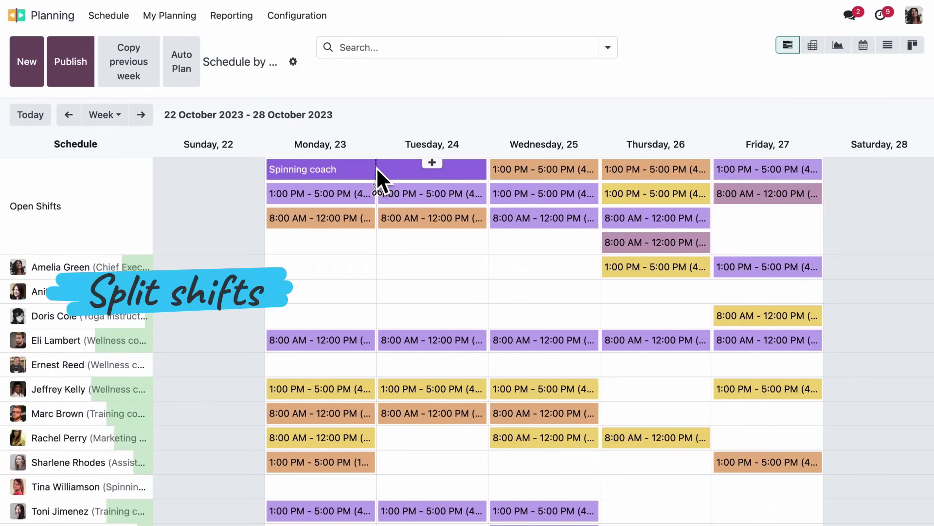
Split the Spinning coach shift at Monday/Tuesday, then mark the employee unavailable for Thursday 10/26's shift.
{"action": "left_click", "coordinate": [376, 167]}
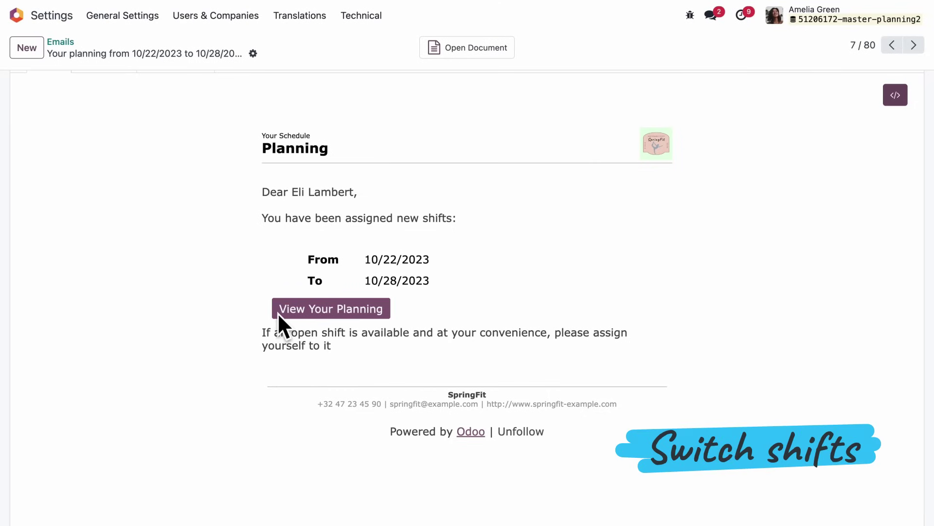
{"action": "left_click", "coordinate": [279, 315]}
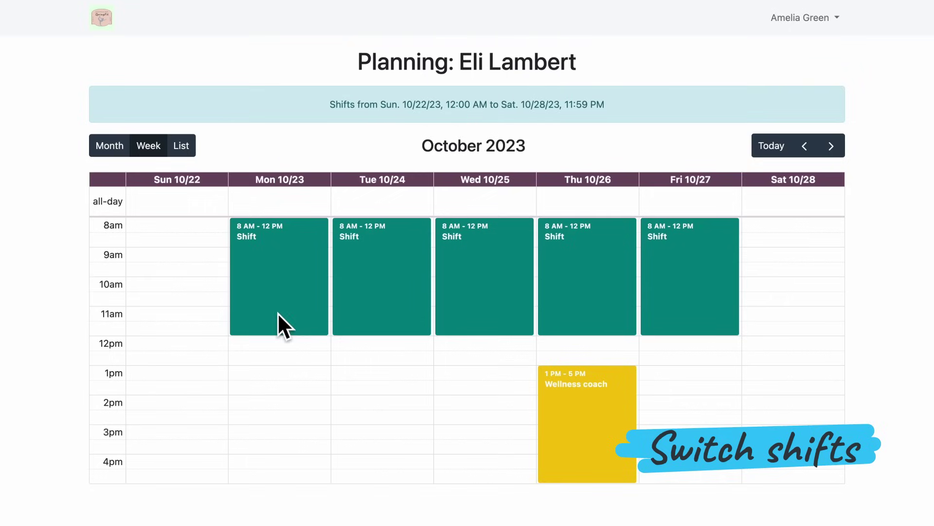
{"action": "left_click", "coordinate": [576, 308]}
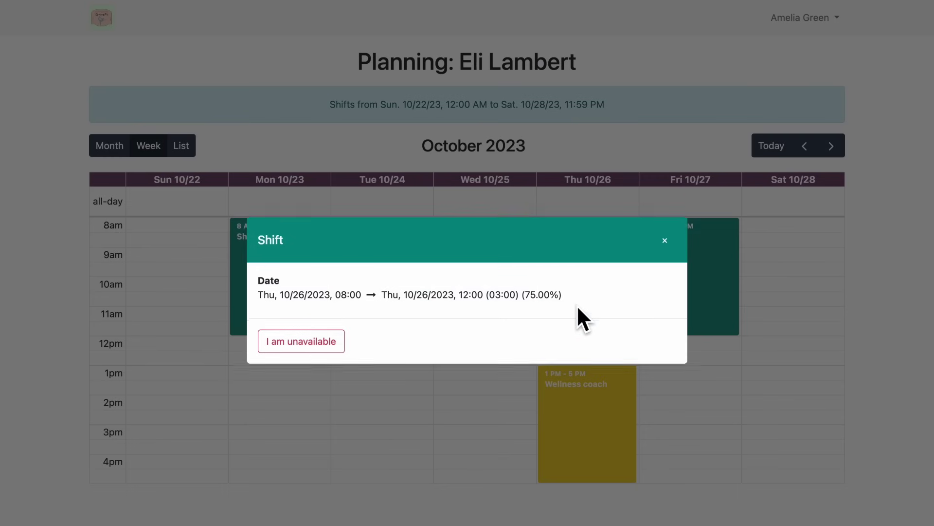
{"action": "left_click", "coordinate": [338, 344]}
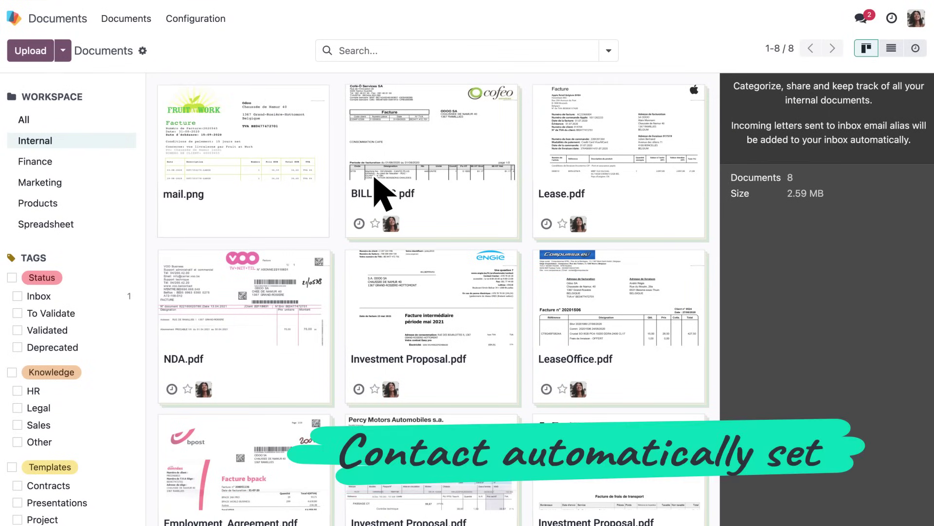
Split BILLS_RS.pdf into separate pages and select Vendor bill #8.pdf in the Finance workspace.
{"action": "left_click", "coordinate": [270, 155]}
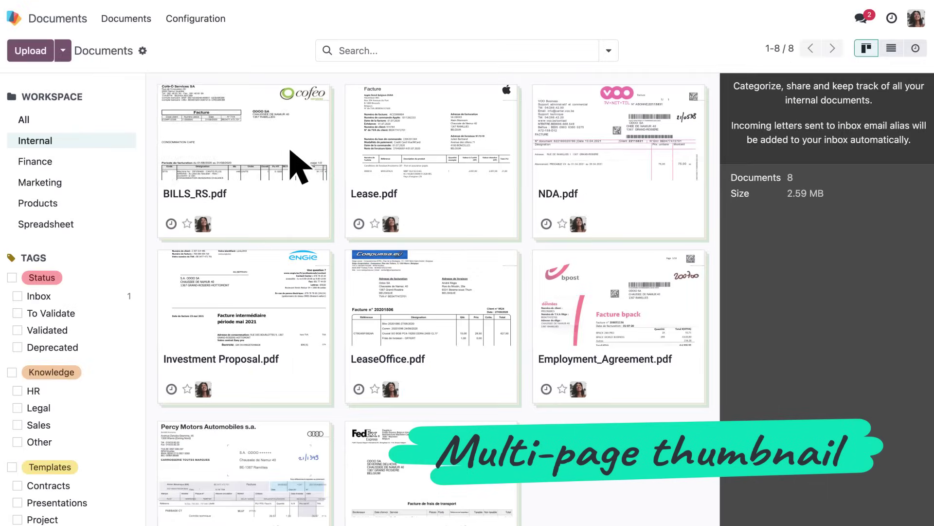
{"action": "left_click", "coordinate": [210, 112]}
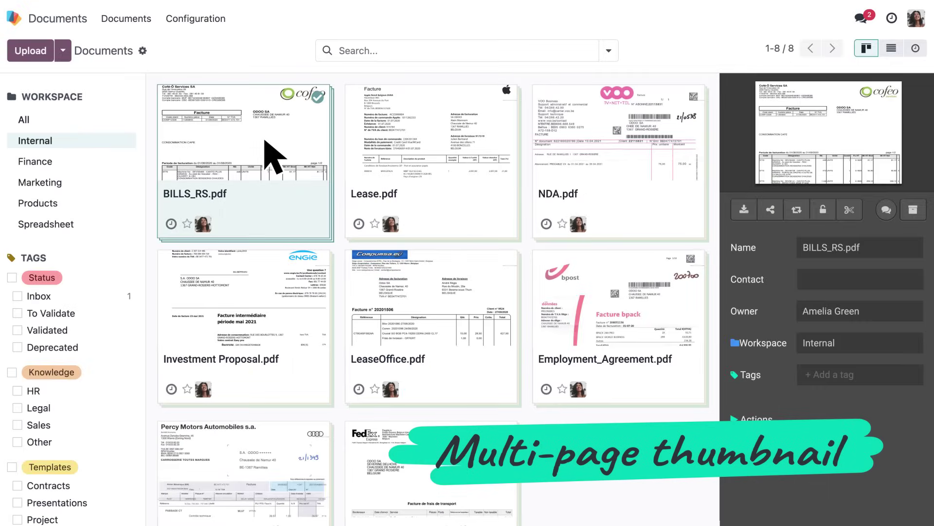
{"action": "left_click", "coordinate": [850, 210]}
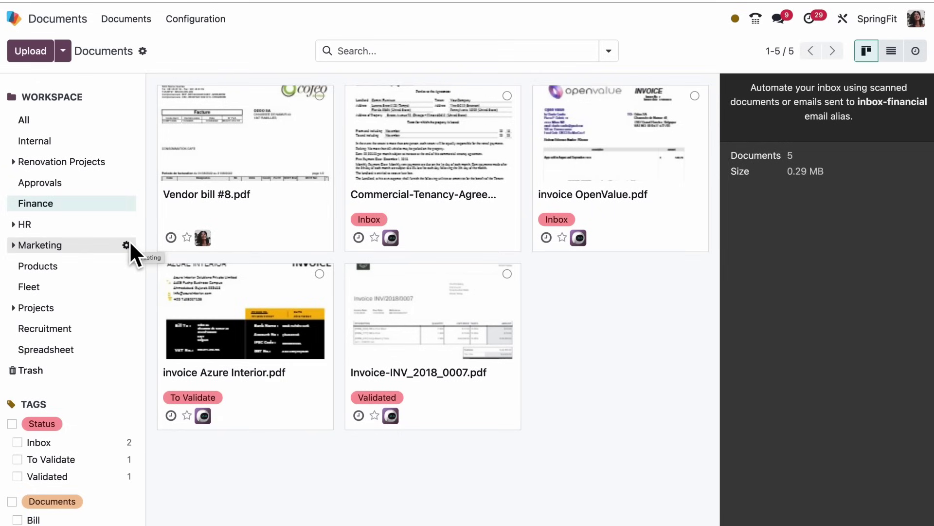
{"action": "left_click", "coordinate": [182, 210]}
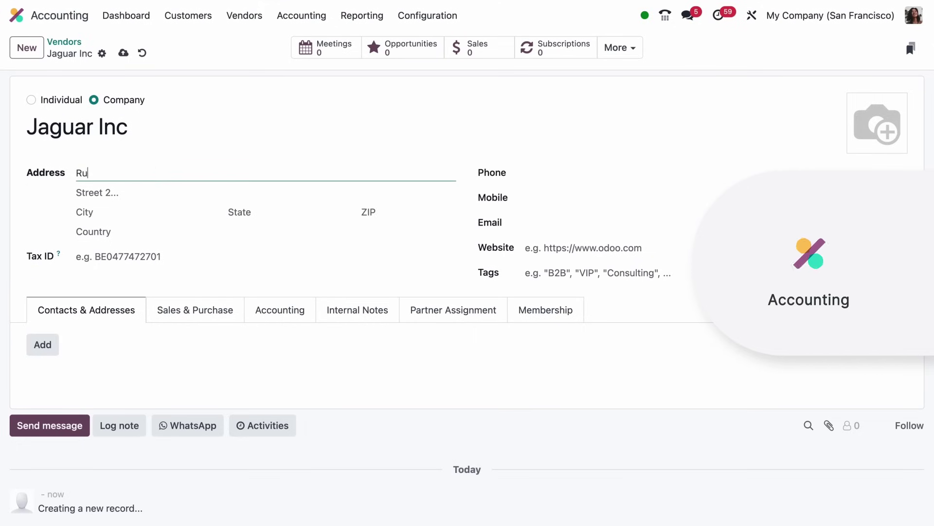
Complete Jaguar Inc's address with city Bruxelles and country Belgium.
{"action": "type", "text": "du paradis"}
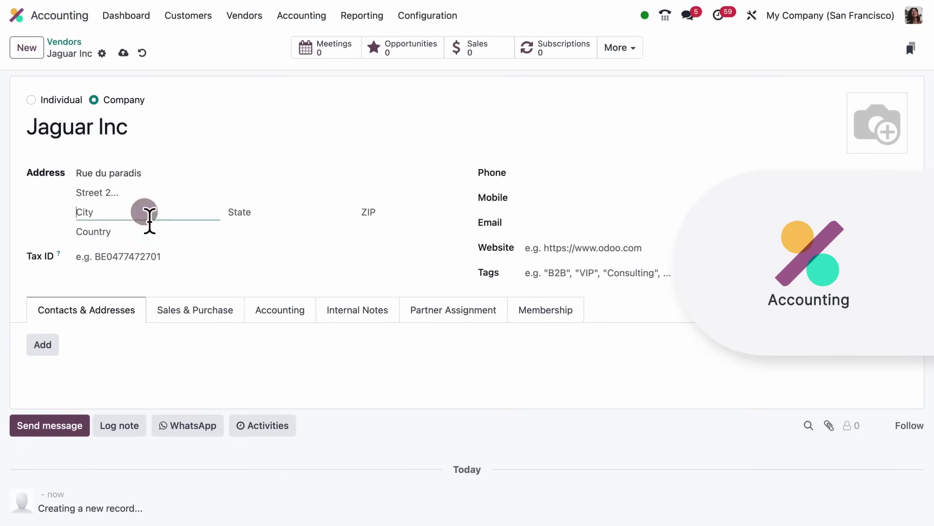
{"action": "type", "text": "Bruxelles"}
{"action": "left_click", "coordinate": [150, 234]}
{"action": "type", "text": "Belgi"}
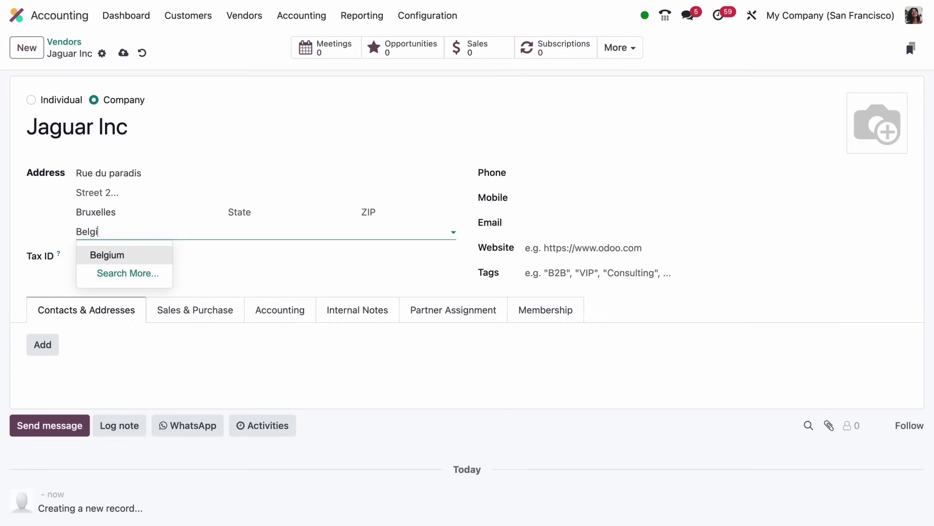
{"action": "key", "text": "Return"}
Add and save a bank account on the vendor's Accounting tab.
{"action": "left_click", "coordinate": [275, 314]}
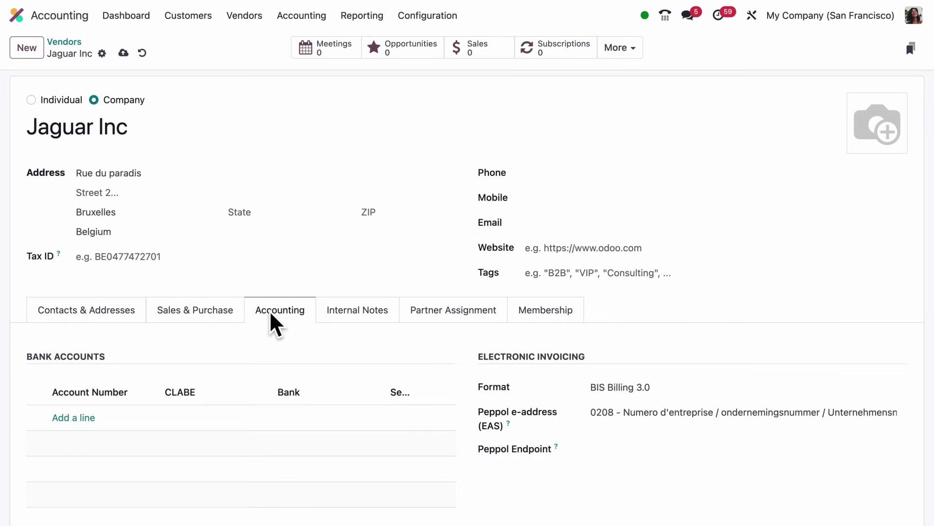
{"action": "left_click", "coordinate": [93, 419]}
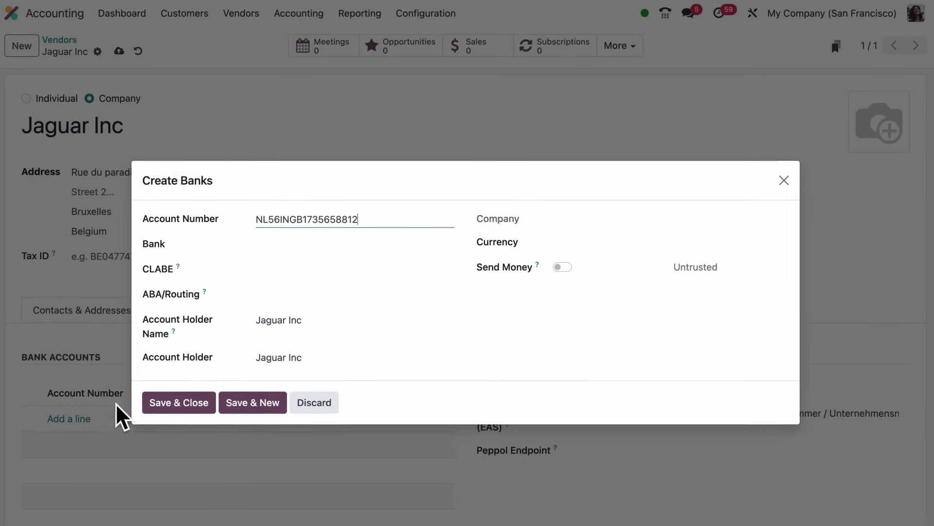
{"action": "left_click", "coordinate": [176, 395]}
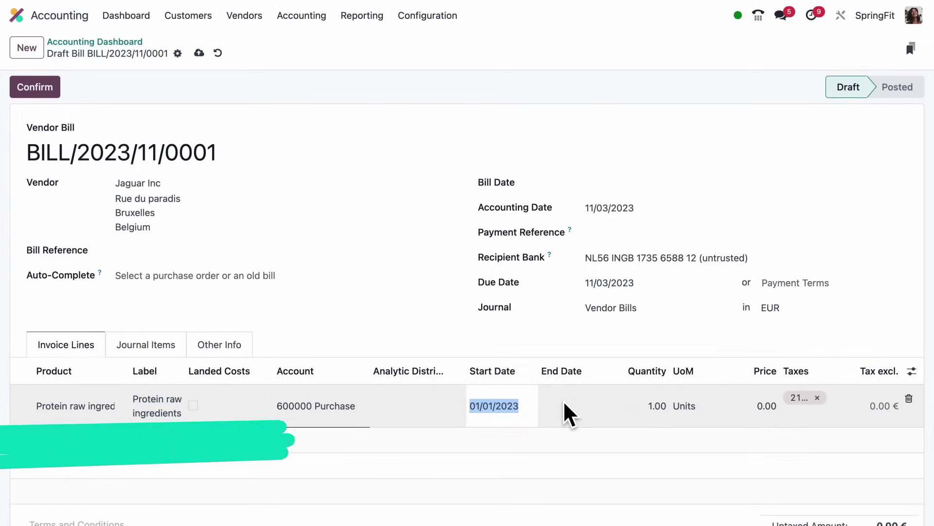
{"action": "left_click", "coordinate": [563, 401]}
Set the bill line's end date to 12/31/2023 and split its analytic distribution 50/50.
{"action": "left_click", "coordinate": [692, 149]}
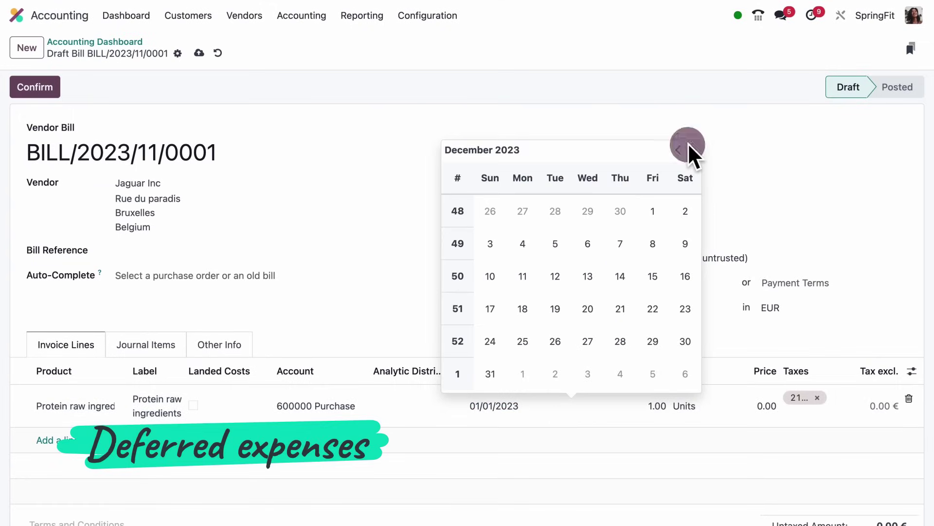
{"action": "left_click", "coordinate": [490, 374]}
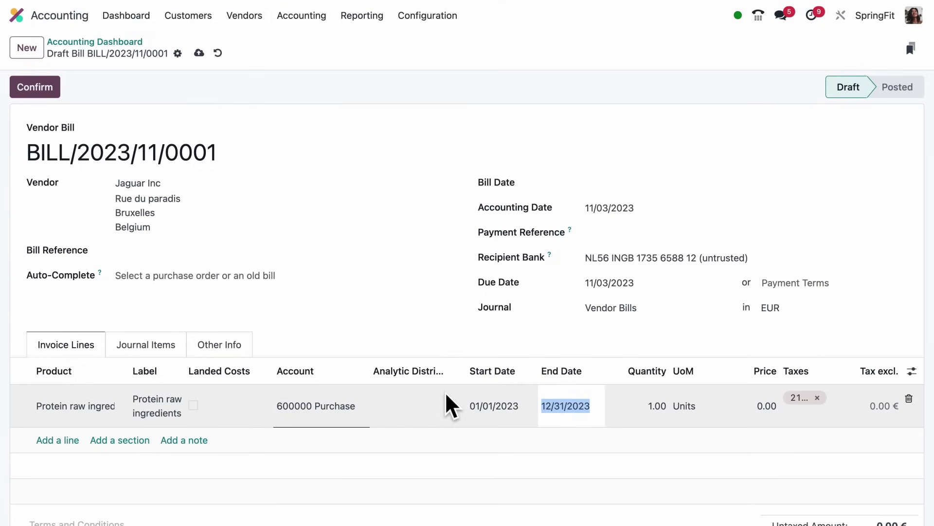
{"action": "left_click", "coordinate": [411, 401]}
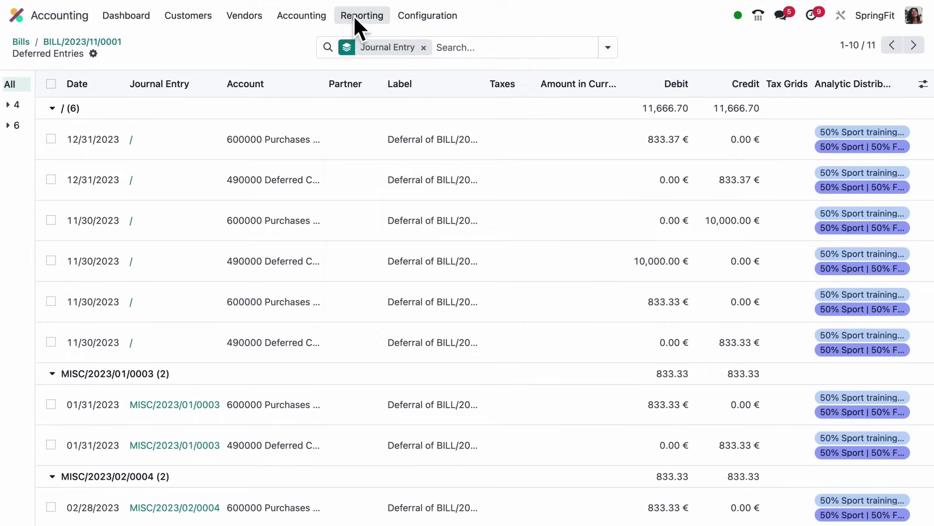
Open the Deferred Expense report from the accounting reports list.
{"action": "left_click", "coordinate": [355, 16]}
{"action": "scroll", "coordinate": [402, 140], "scroll_direction": "down", "scroll_amount": 5}
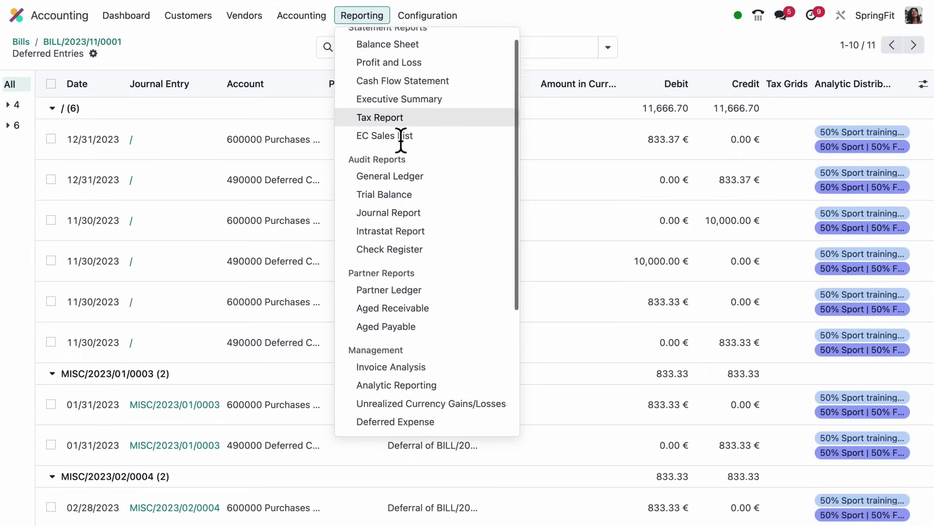
{"action": "left_click", "coordinate": [418, 235]}
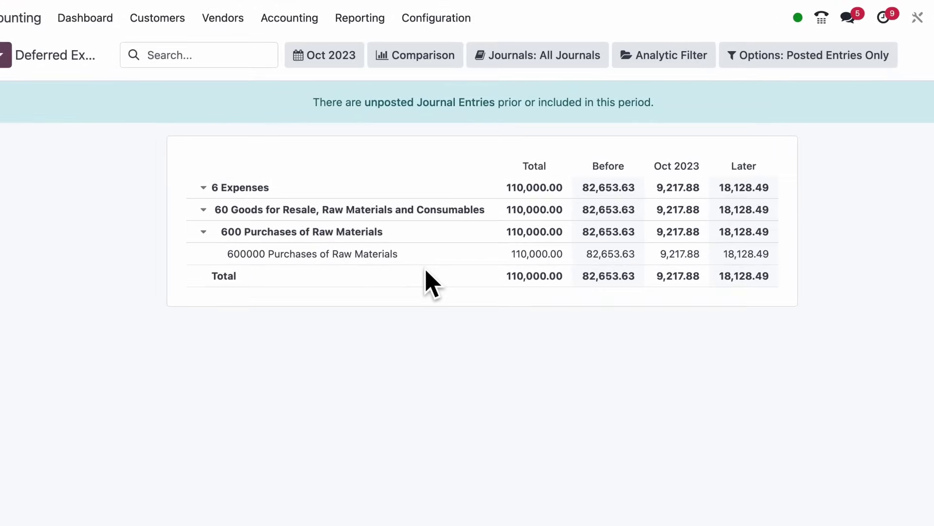
{"action": "left_click", "coordinate": [374, 20]}
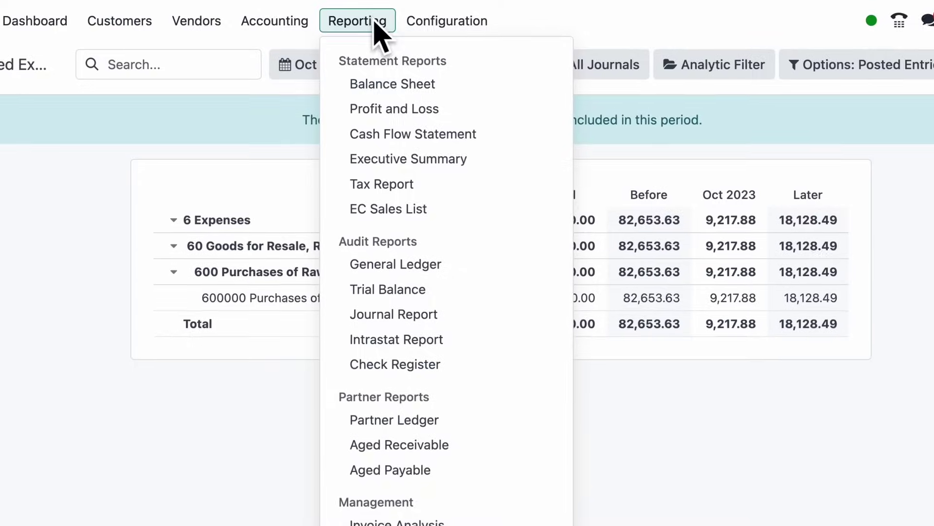
{"action": "scroll", "coordinate": [476, 363], "scroll_direction": "down", "scroll_amount": 3}
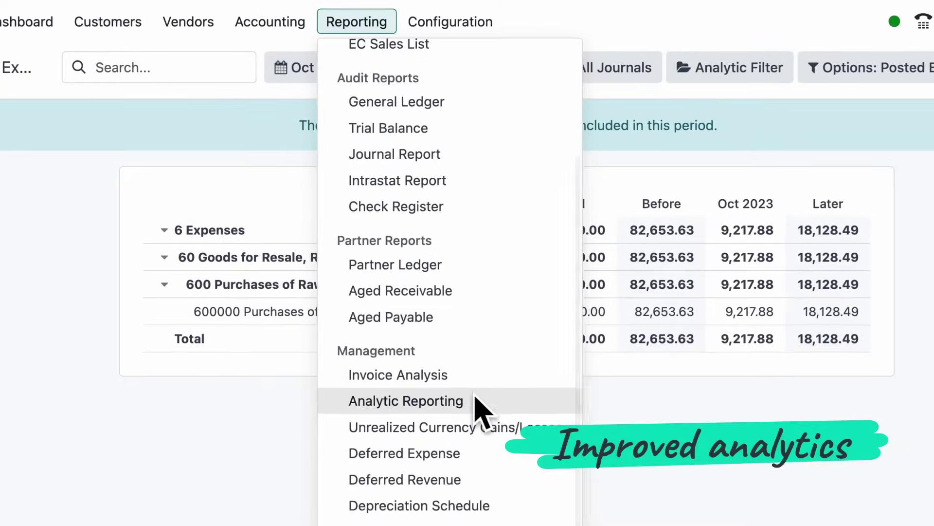
In Analytic Reporting, tick the three journal items with matching number 23, including INV/2023/00011.
{"action": "left_click", "coordinate": [474, 399]}
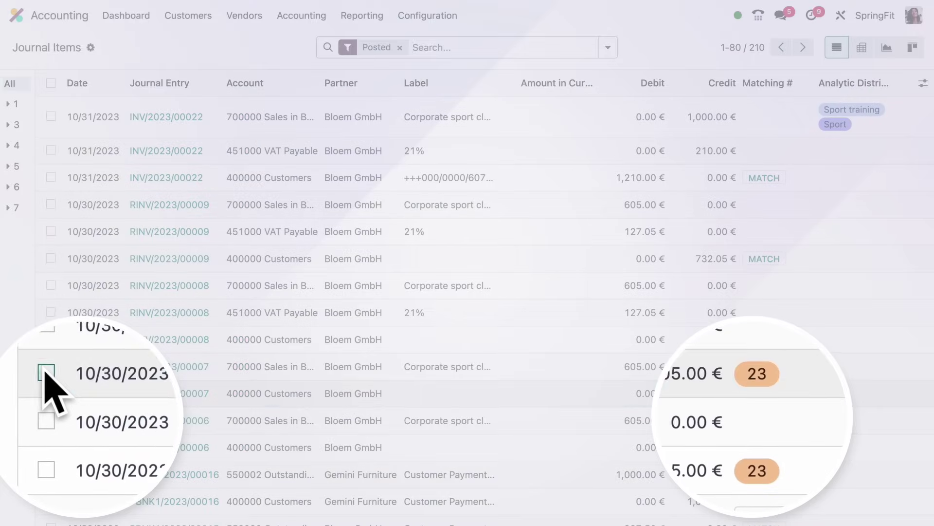
{"action": "left_click", "coordinate": [50, 393]}
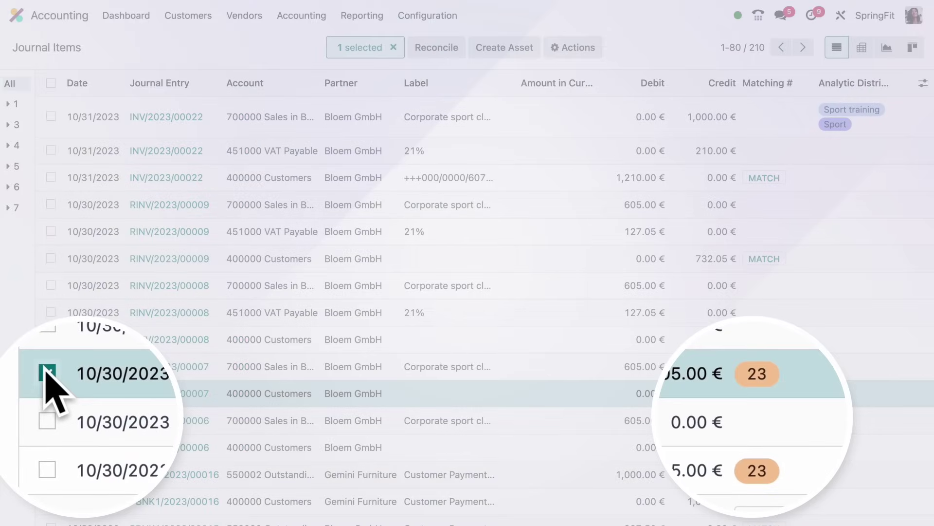
{"action": "left_click", "coordinate": [50, 447]}
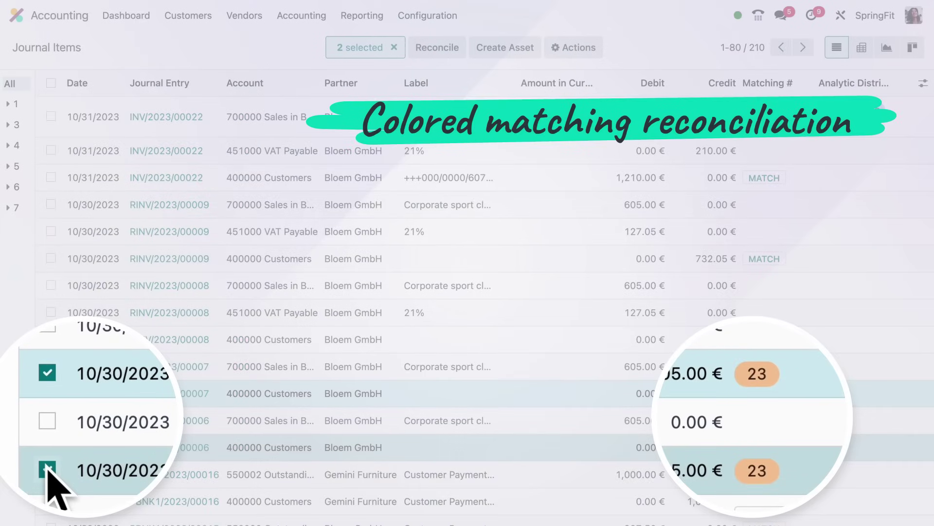
{"action": "scroll", "coordinate": [49, 444], "scroll_direction": "down", "scroll_amount": 15}
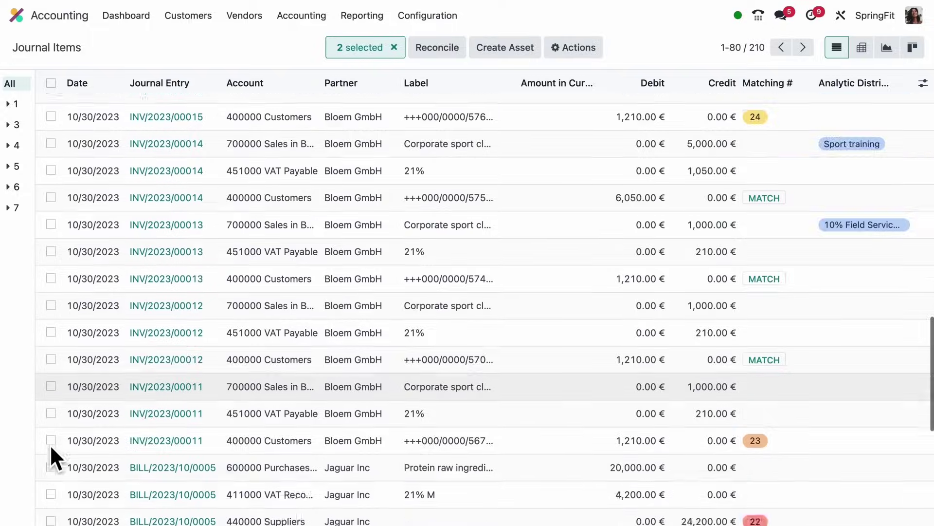
{"action": "scroll", "coordinate": [49, 444], "scroll_direction": "down", "scroll_amount": 3}
{"action": "left_click", "coordinate": [51, 325]}
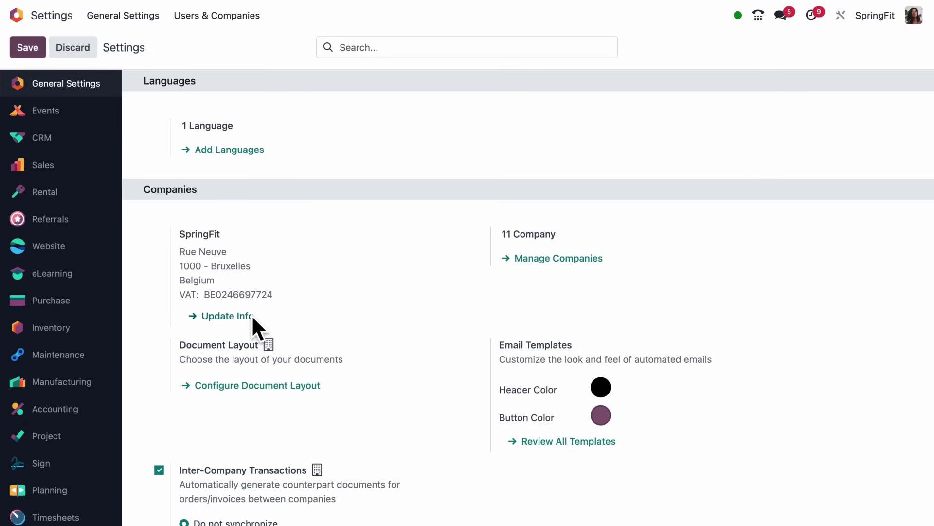
Review SpringFit's company details and branches, then begin entering the Peppol contact email.
{"action": "left_click", "coordinate": [251, 315]}
{"action": "left_click", "coordinate": [462, 51]}
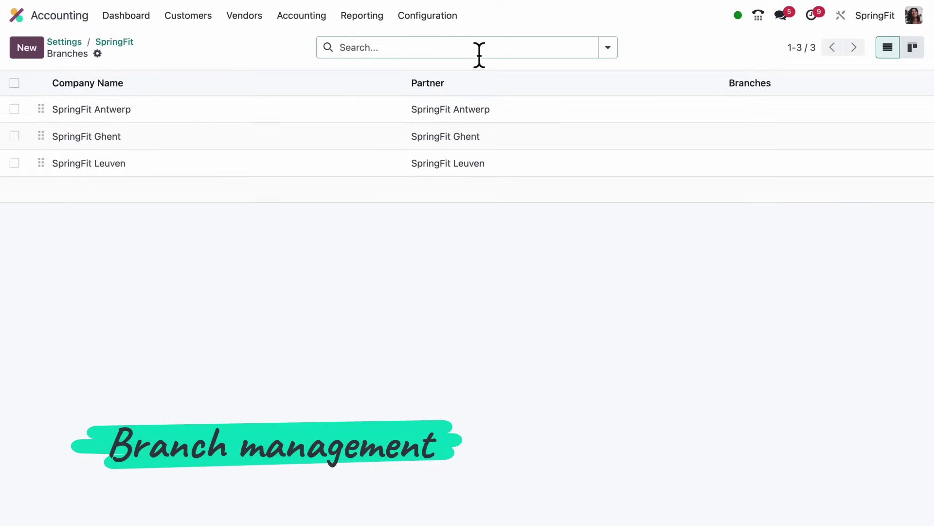
{"action": "left_click", "coordinate": [865, 13]}
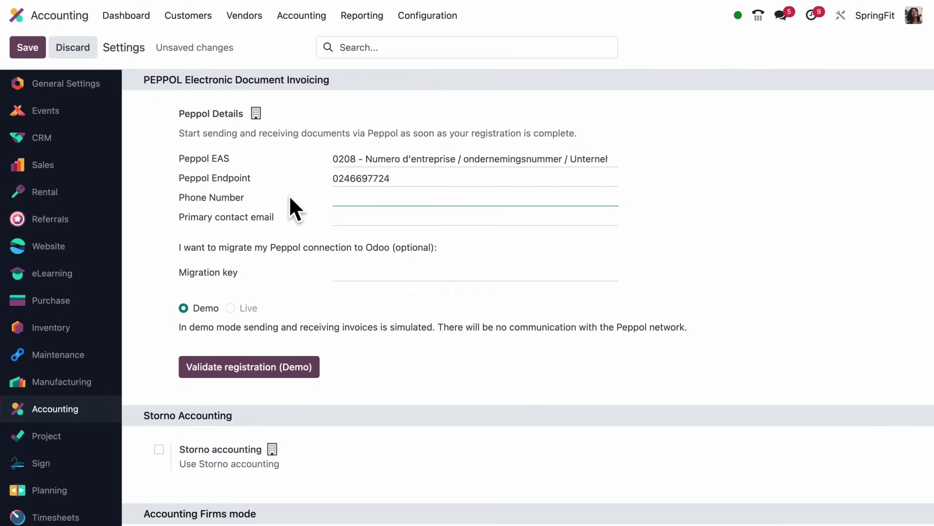
{"action": "type", "text": "355469"}
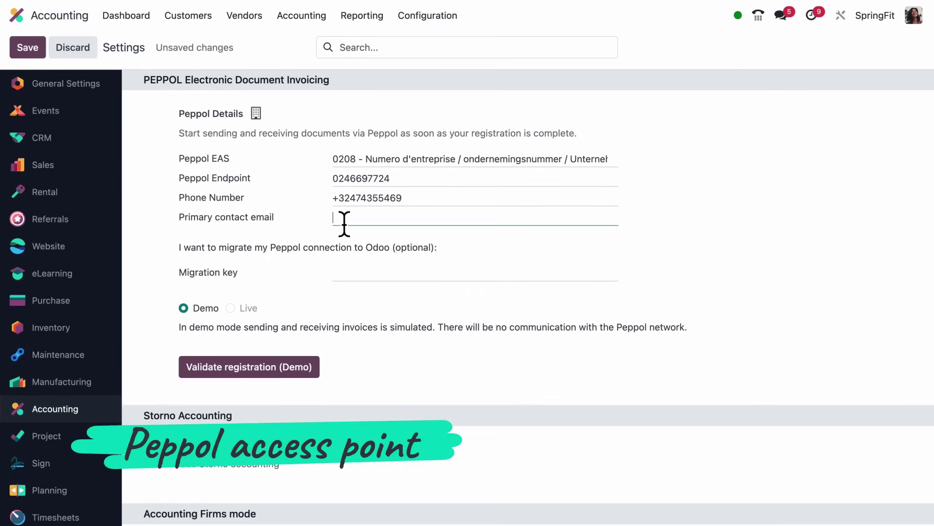
{"action": "type", "text": "springfit@"}
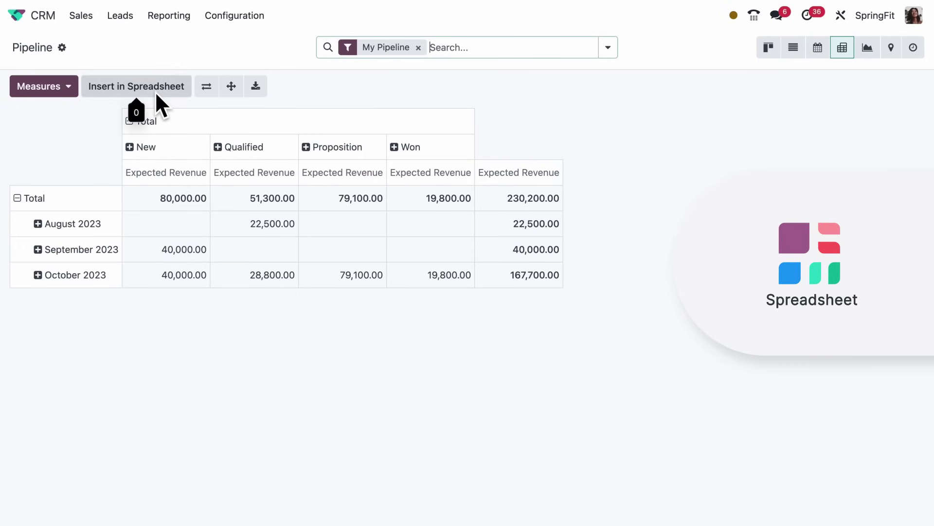
Insert the pipeline pivot into a blank spreadsheet and view its version history.
{"action": "left_click", "coordinate": [156, 94]}
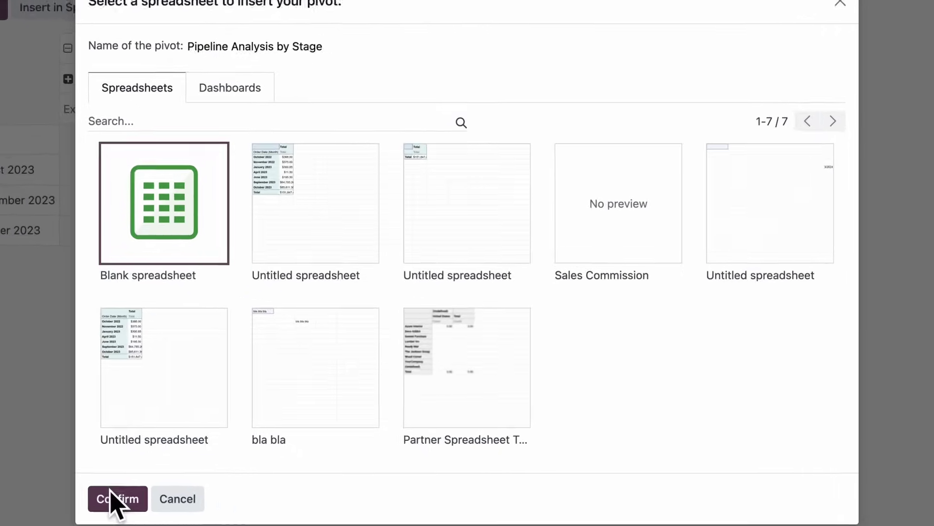
{"action": "left_click", "coordinate": [113, 499]}
{"action": "left_click", "coordinate": [20, 62]}
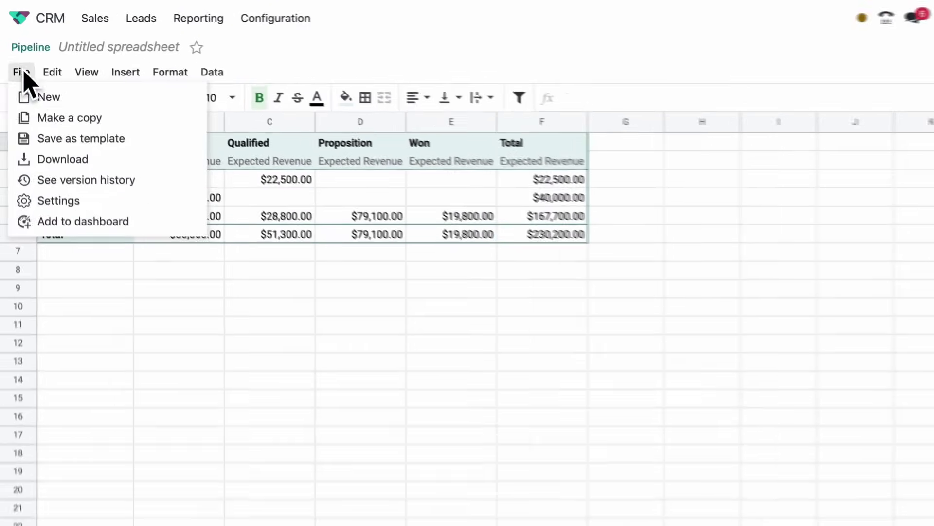
{"action": "left_click", "coordinate": [57, 180]}
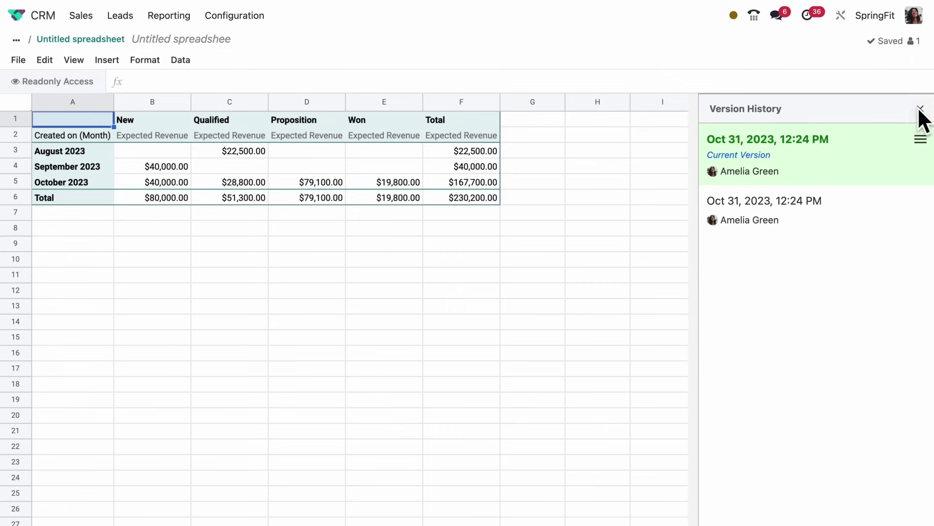
Publish the spreadsheet as a frozen public version and copy its link.
{"action": "left_click", "coordinate": [921, 108]}
{"action": "left_click", "coordinate": [899, 37]}
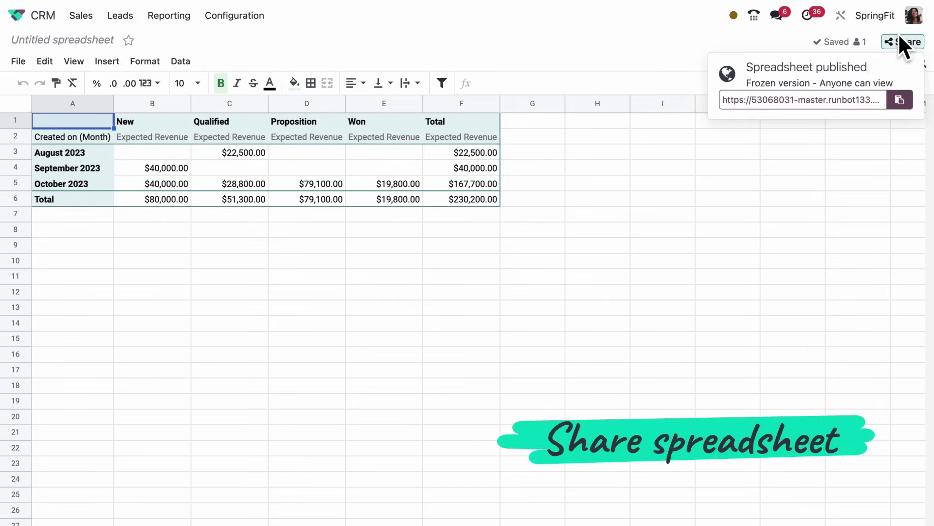
{"action": "left_click", "coordinate": [901, 95]}
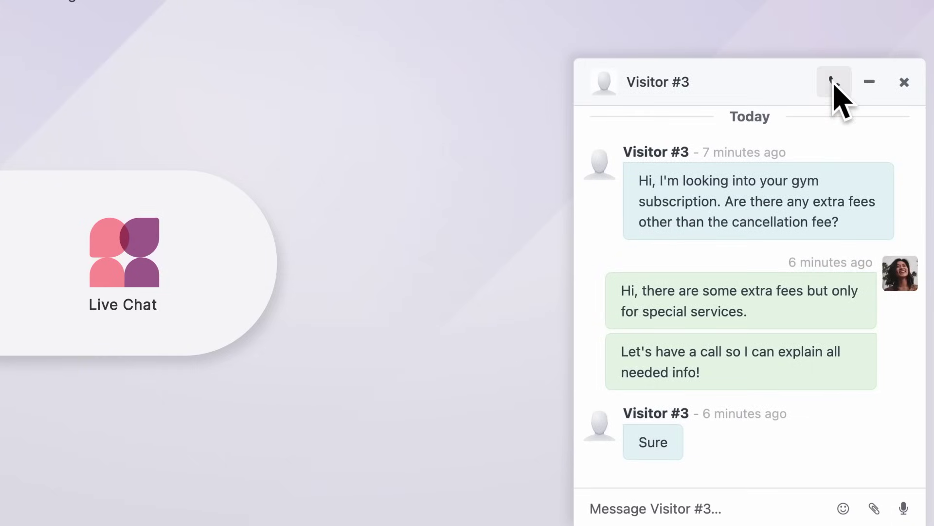
Call Visitor #3 briefly, then attach and send CONTRACT.pdf in the chat.
{"action": "left_click", "coordinate": [834, 83]}
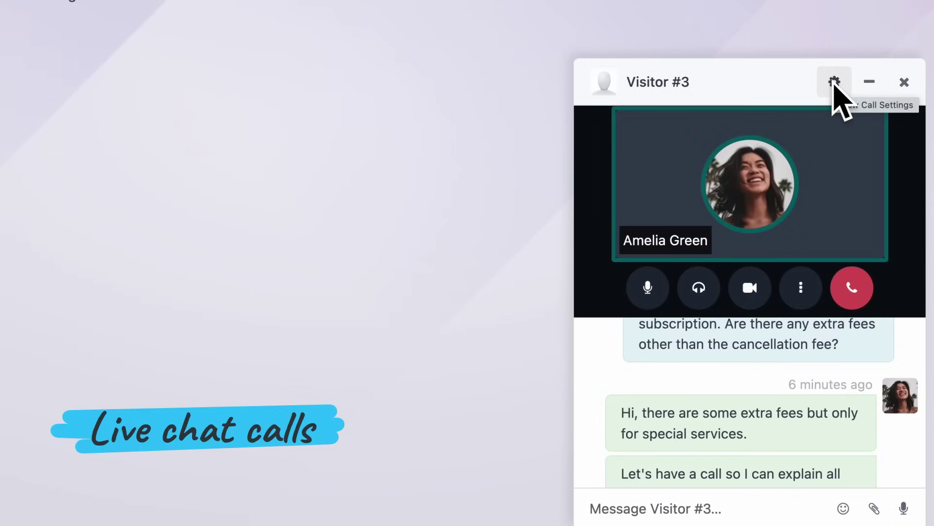
{"action": "left_click", "coordinate": [849, 291]}
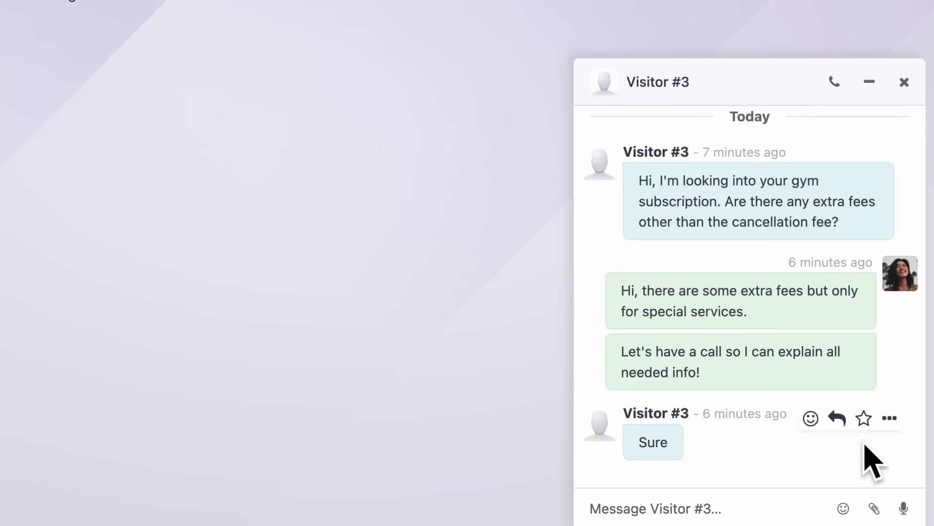
{"action": "left_click", "coordinate": [874, 508]}
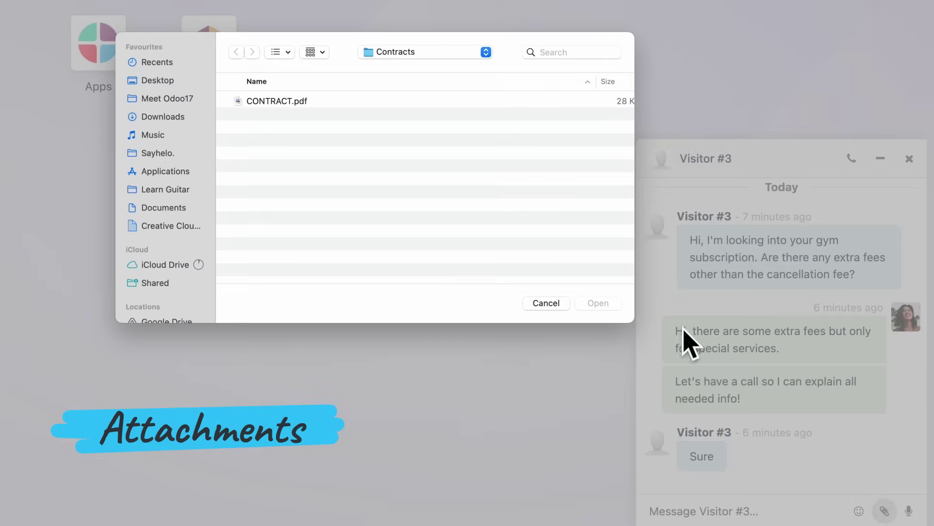
{"action": "double_click", "coordinate": [447, 101]}
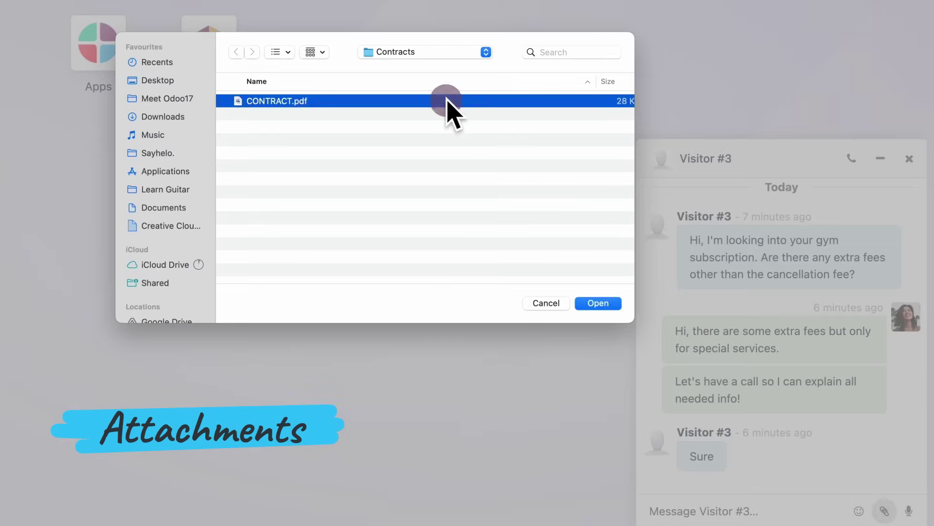
{"action": "key", "text": "Return"}
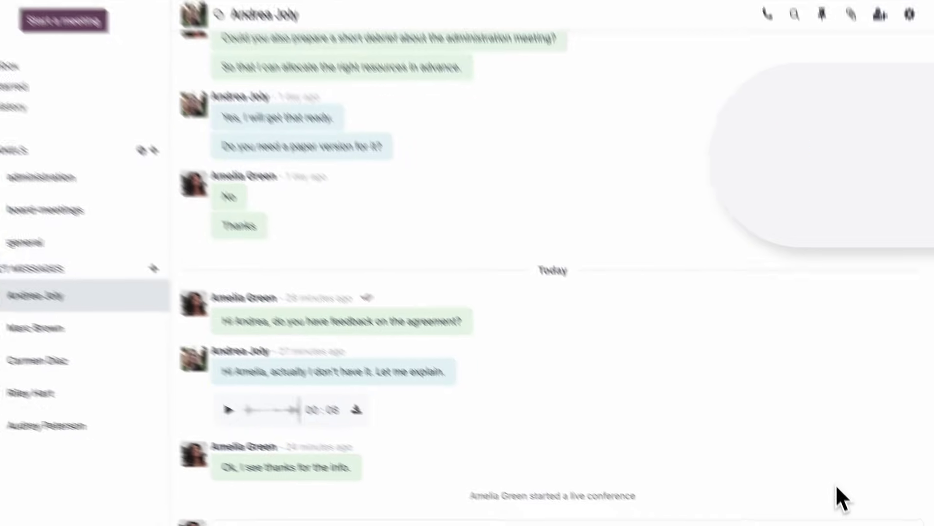
Record and send a voice message in the direct conversation.
{"action": "left_click", "coordinate": [841, 480]}
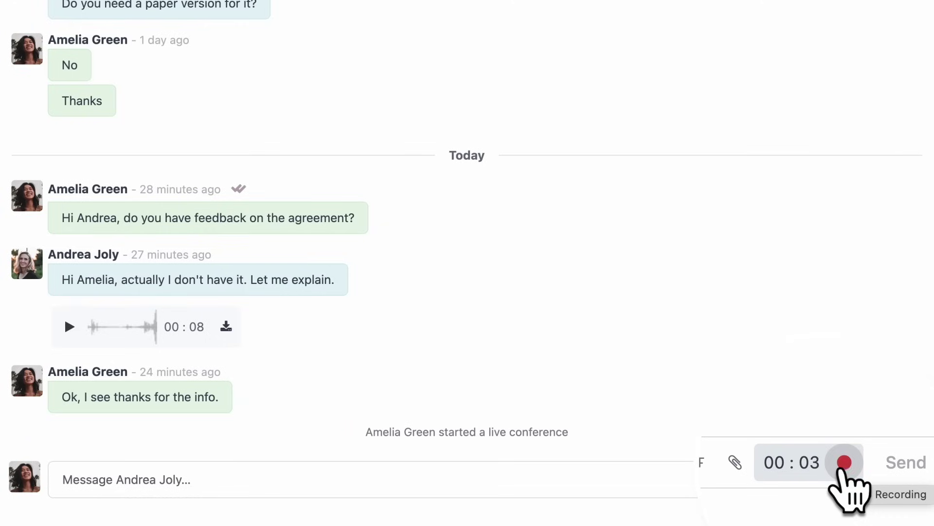
{"action": "left_click", "coordinate": [841, 479]}
{"action": "left_click", "coordinate": [888, 428]}
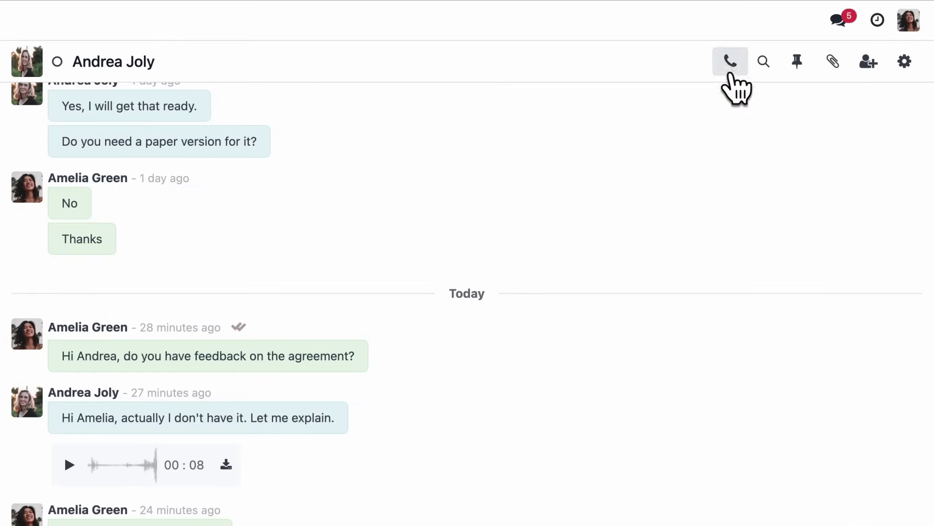
Hold a short call, then search the conversation's messages for 'meeting'.
{"action": "left_click", "coordinate": [730, 61]}
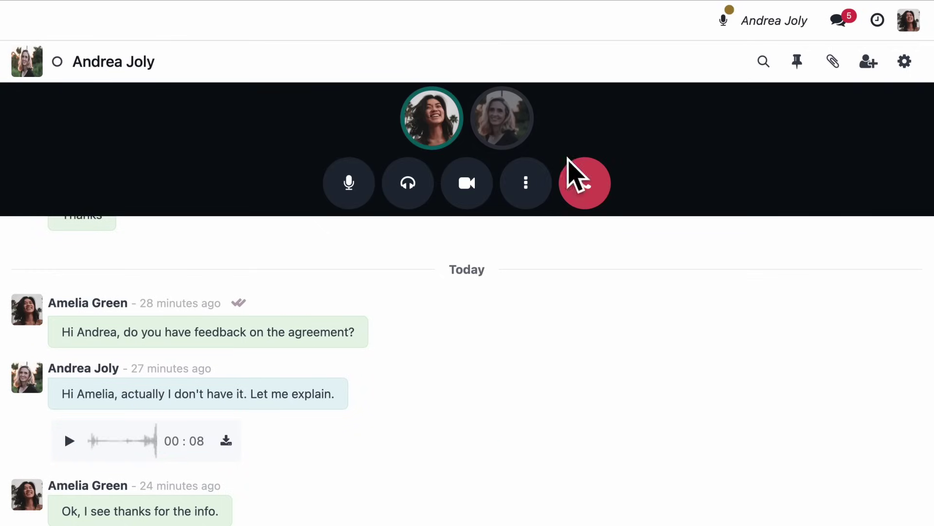
{"action": "left_click", "coordinate": [527, 197]}
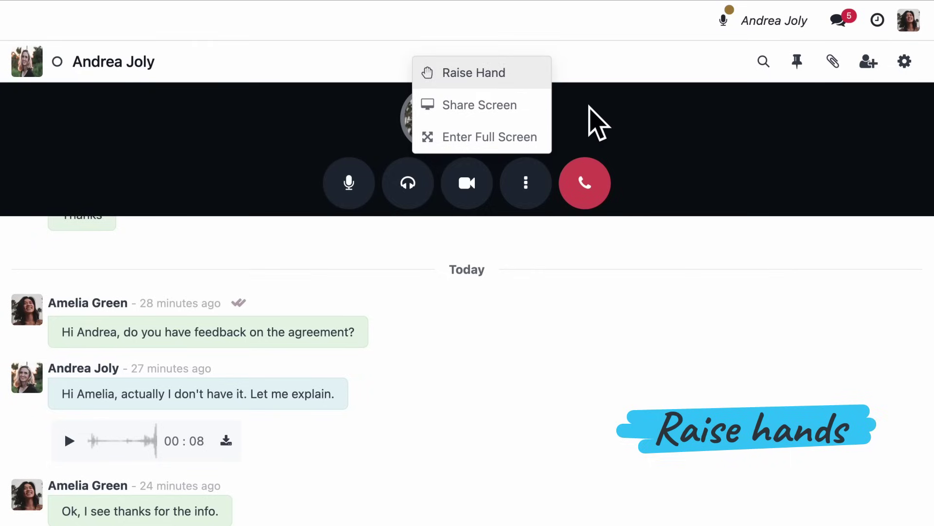
{"action": "left_click", "coordinate": [597, 121]}
{"action": "left_click", "coordinate": [584, 187]}
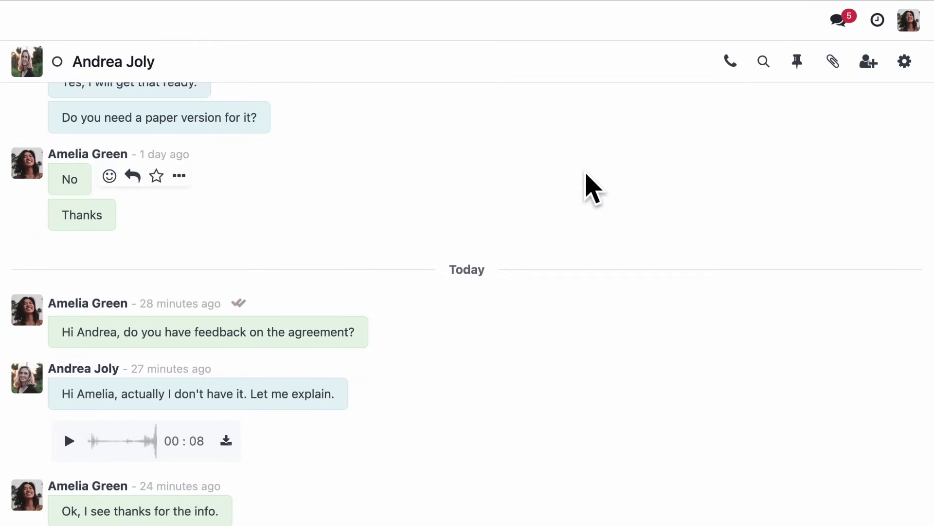
{"action": "left_click", "coordinate": [763, 62]}
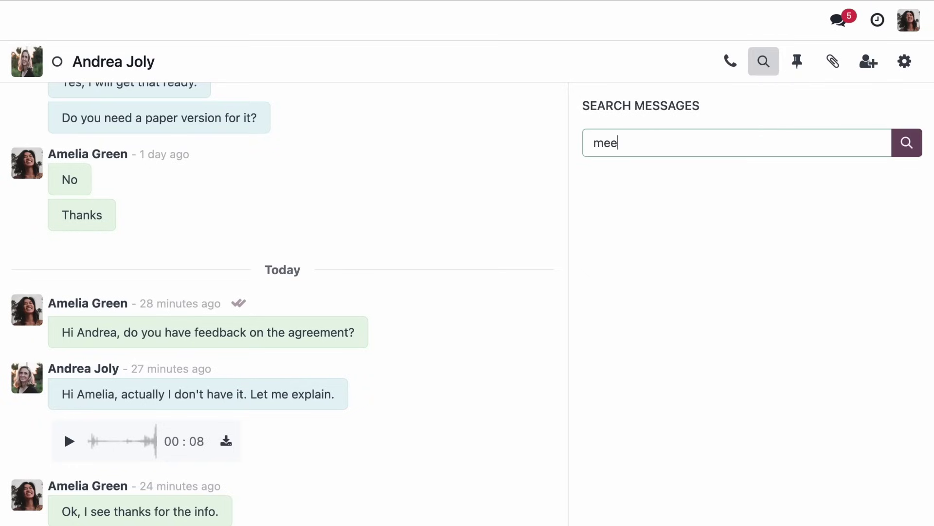
{"action": "left_click", "coordinate": [903, 154]}
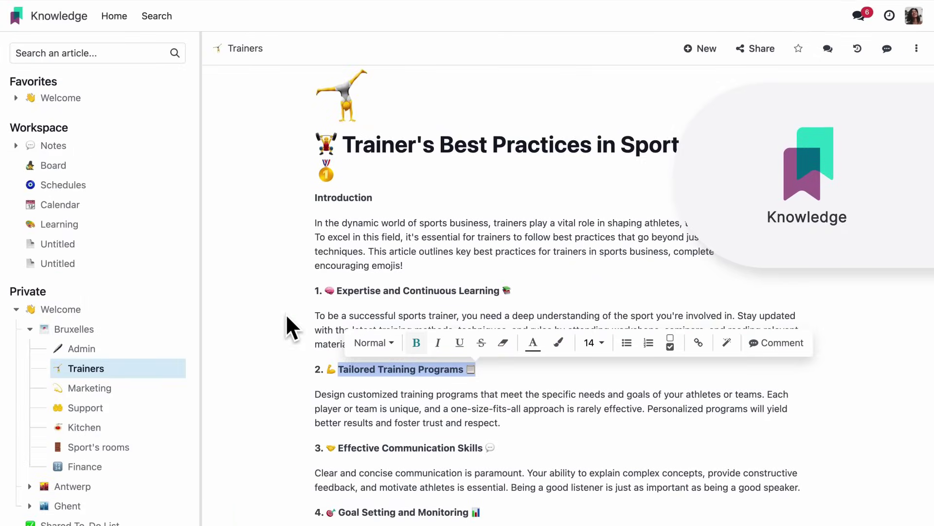
Comment 'Hi team, let's add our training's list here. Thanks!' on the Tailored Training Programs heading.
{"action": "left_click", "coordinate": [764, 345]}
{"action": "type", "text": "Hi te"}
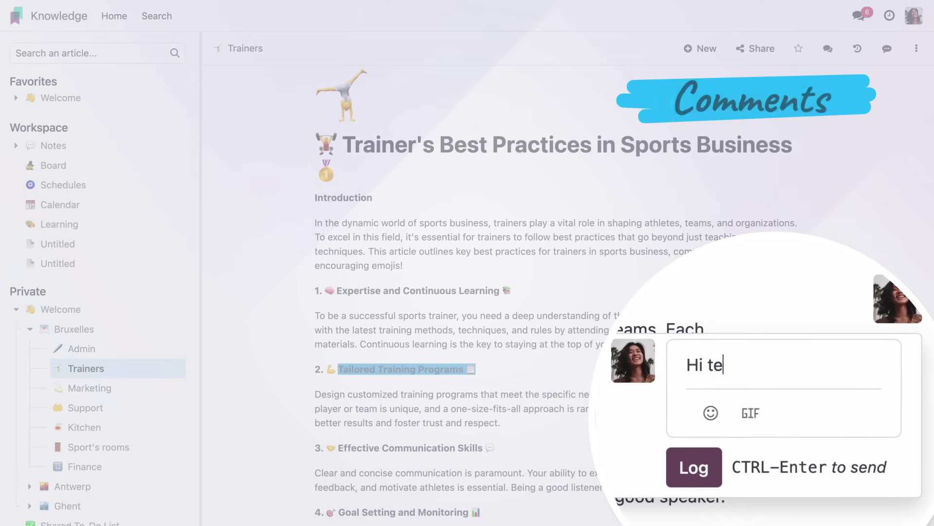
{"action": "type", "text": "am, let's add our training's list he"}
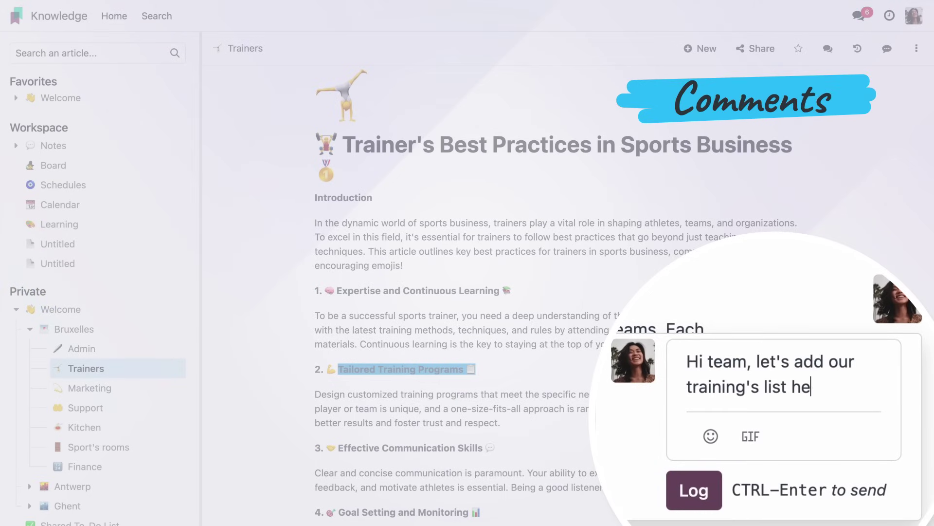
{"action": "type", "text": "re. Thanks!"}
{"action": "left_click", "coordinate": [694, 490]}
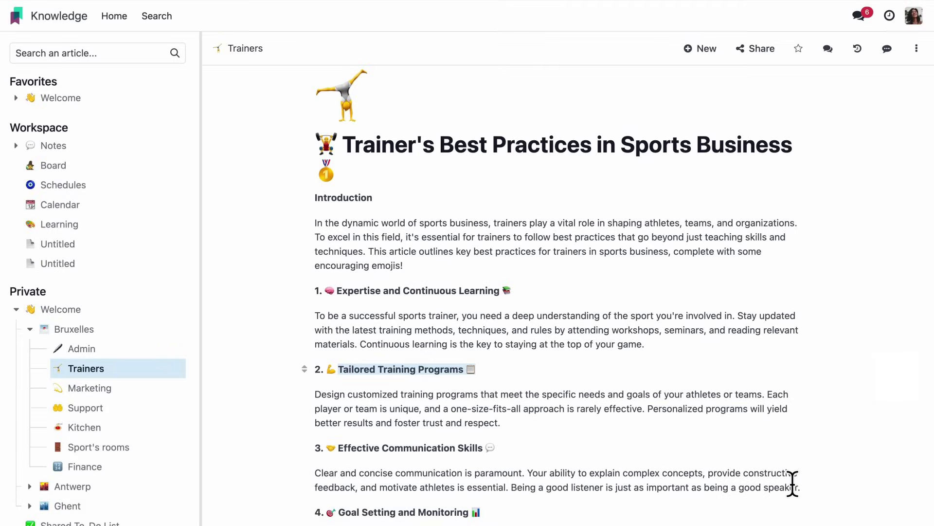
Check the Trainers article's revision history, then export it as PDF.
{"action": "left_click", "coordinate": [857, 49]}
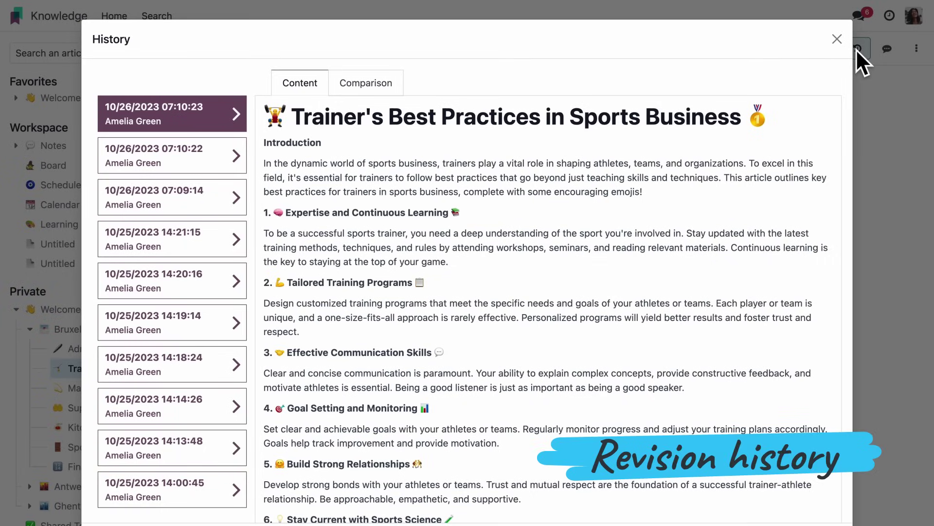
{"action": "left_click", "coordinate": [836, 38]}
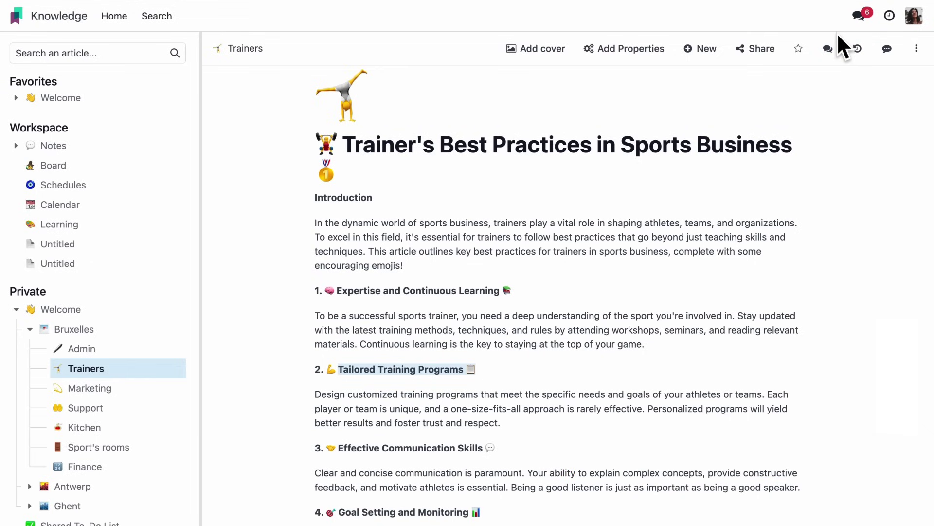
{"action": "left_click", "coordinate": [917, 51]}
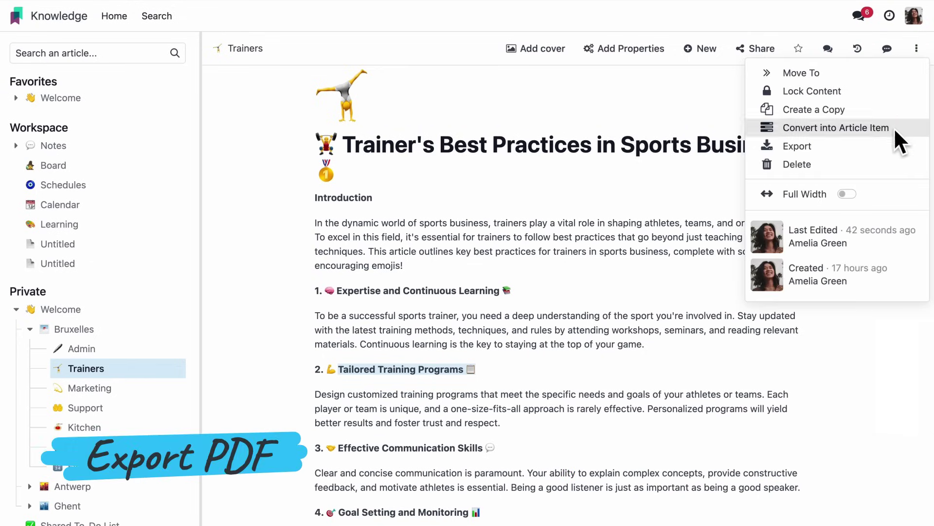
{"action": "left_click", "coordinate": [889, 142]}
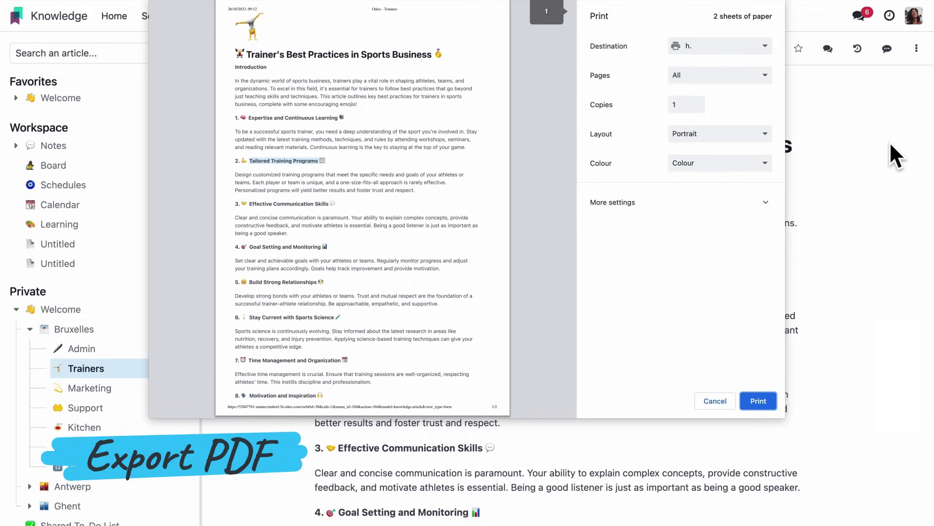
Print the article, then embed a pasted video below the Conclusion.
{"action": "left_click", "coordinate": [758, 401]}
{"action": "scroll", "coordinate": [758, 404], "scroll_direction": "down", "scroll_amount": 10}
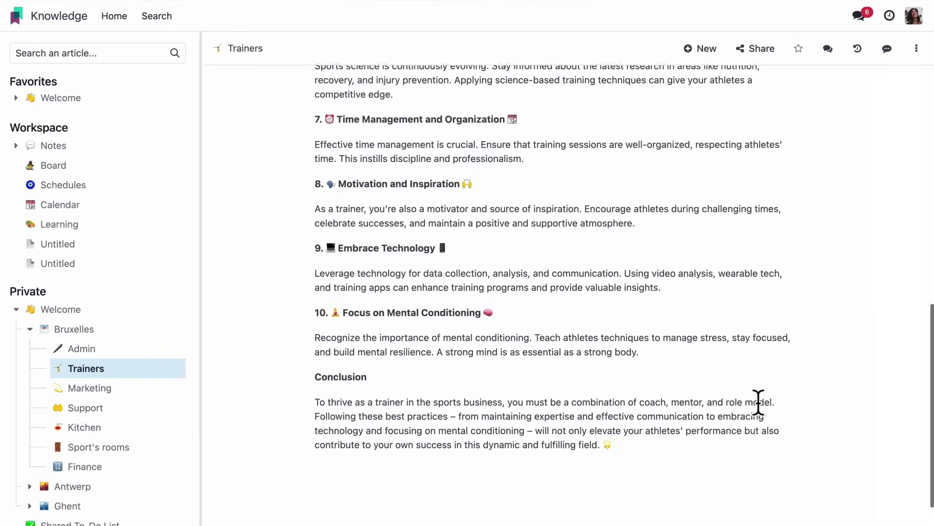
{"action": "scroll", "coordinate": [757, 402], "scroll_direction": "down", "scroll_amount": 3}
{"action": "key", "text": "Return"}
{"action": "type", "text": "/video"}
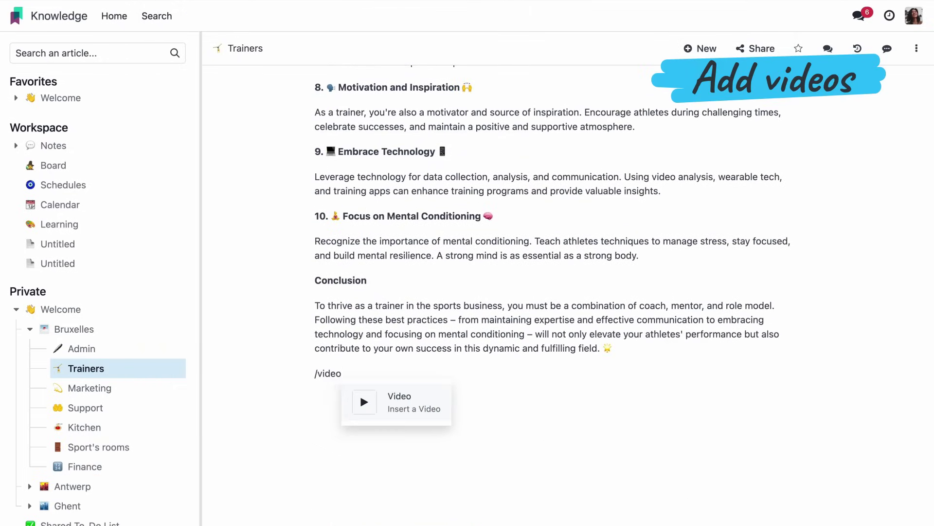
{"action": "left_click", "coordinate": [360, 393]}
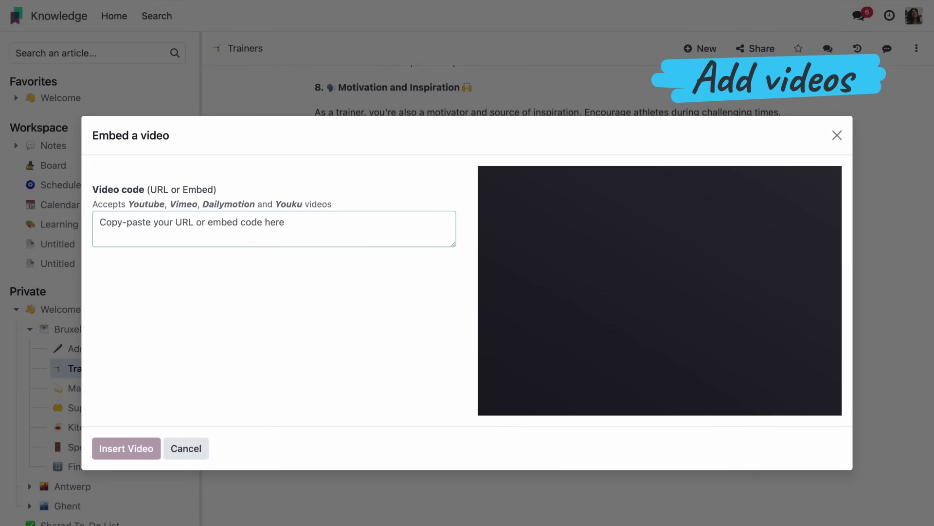
{"action": "key", "text": "ctrl+v"}
{"action": "left_click", "coordinate": [150, 455]}
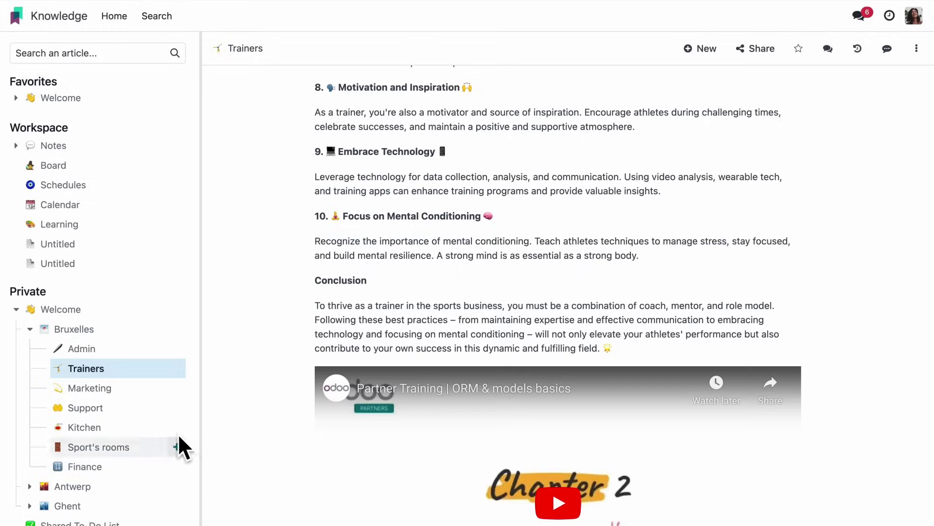
Generate an AI 'thank you message for trainers in 20 words' and insert it below the video.
{"action": "scroll", "coordinate": [243, 363], "scroll_direction": "down", "scroll_amount": 3}
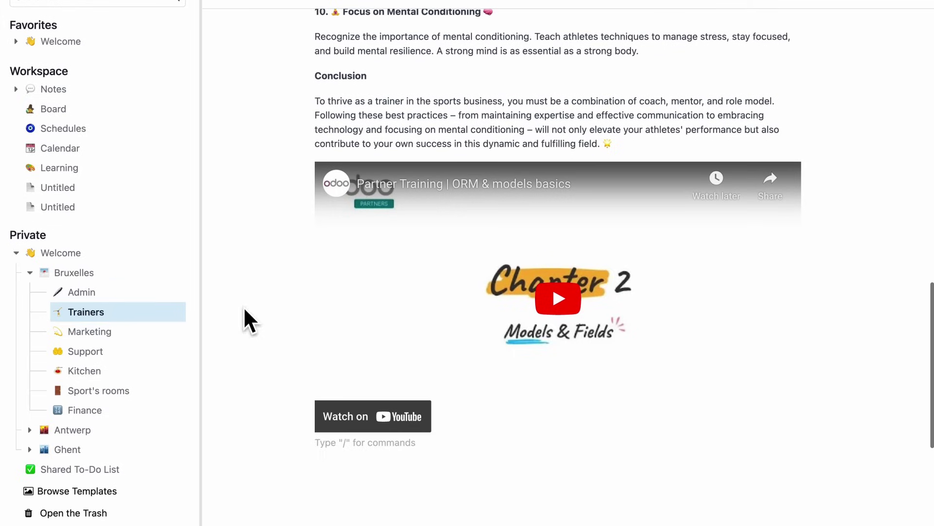
{"action": "left_click", "coordinate": [334, 465]}
{"action": "type", "text": "/genera"}
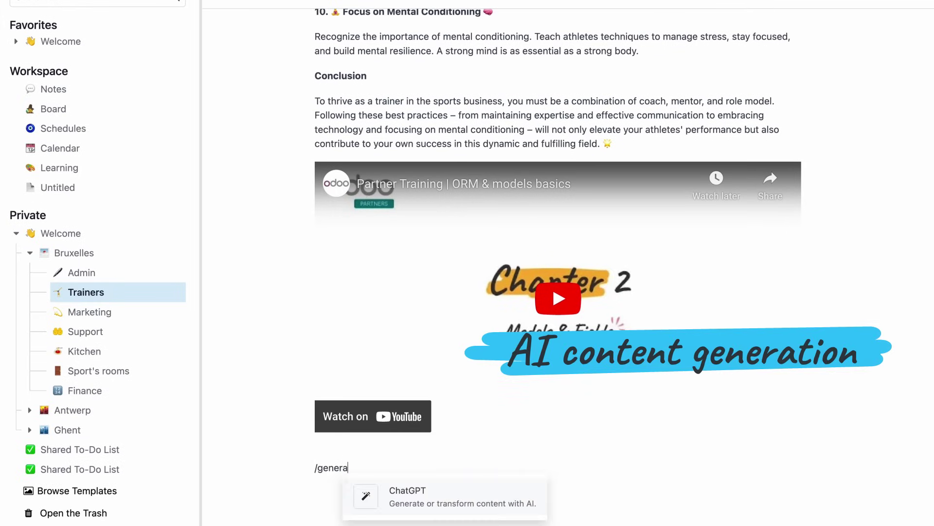
{"action": "key", "text": "Return"}
{"action": "type", "text": "thank "}
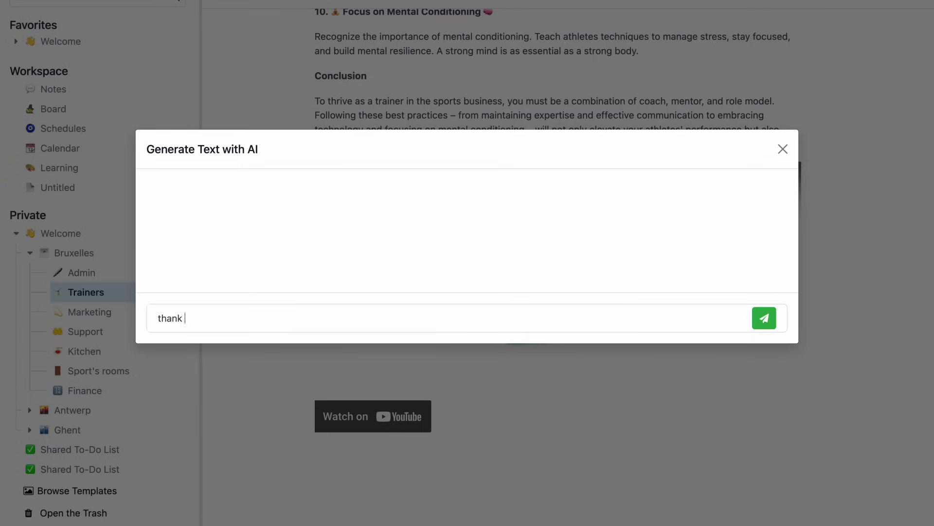
{"action": "type", "text": "you message for trainers in 20 words"}
{"action": "key", "text": "Return"}
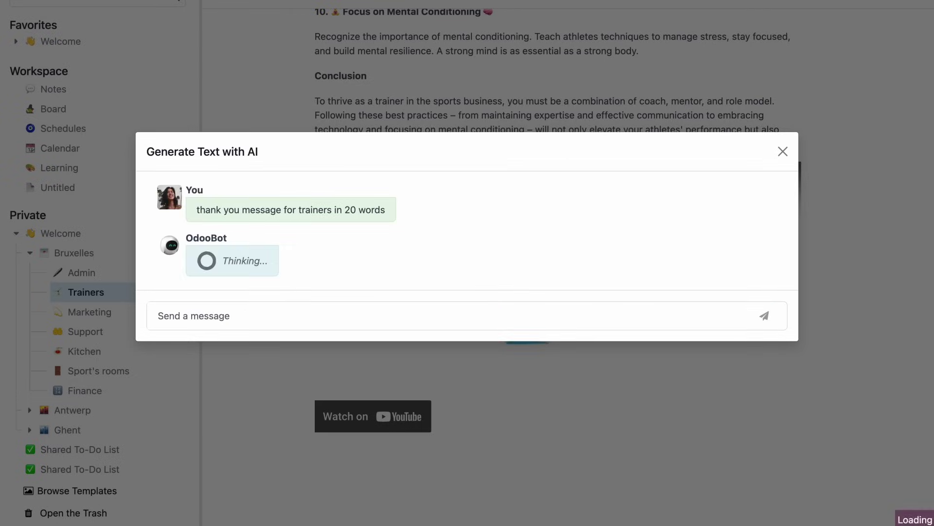
{"action": "left_click", "coordinate": [661, 254]}
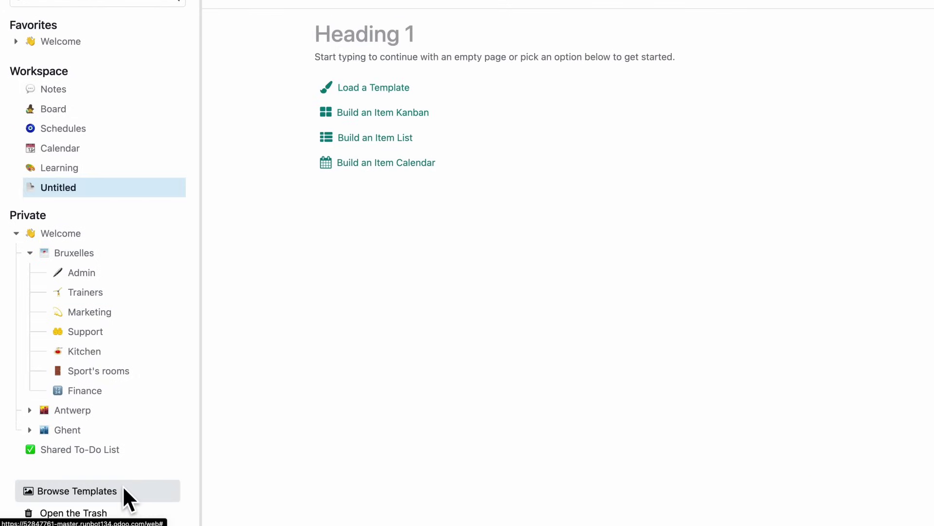
Create a new article from the Shared To-Do List template.
{"action": "left_click", "coordinate": [123, 490]}
{"action": "left_click", "coordinate": [172, 83]}
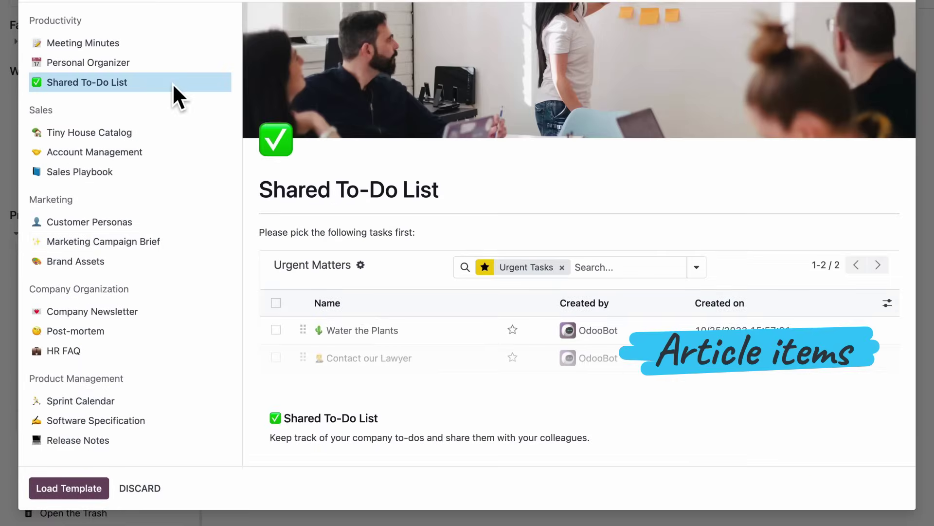
{"action": "left_click", "coordinate": [68, 488]}
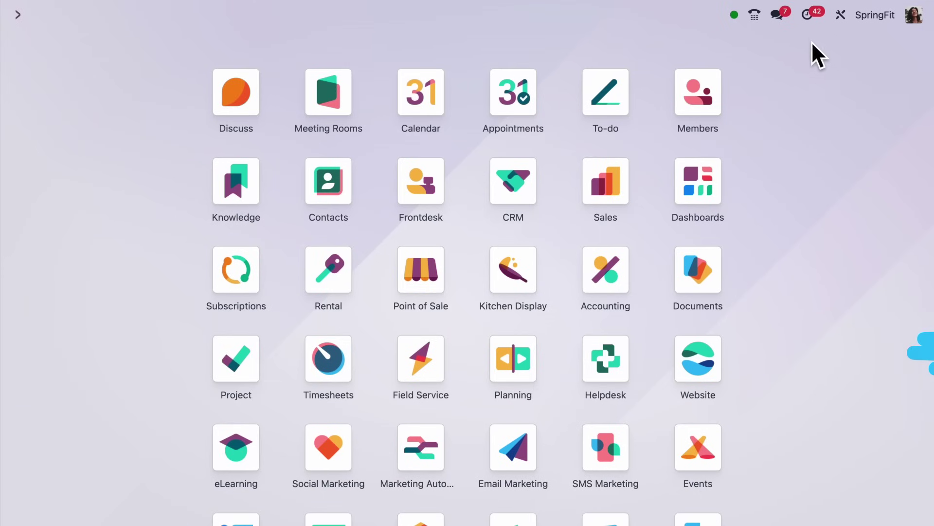
Check the pending activities summary and open the To Do manufacturing orders list.
{"action": "left_click", "coordinate": [808, 16]}
{"action": "scroll", "coordinate": [779, 55], "scroll_direction": "down", "scroll_amount": 5}
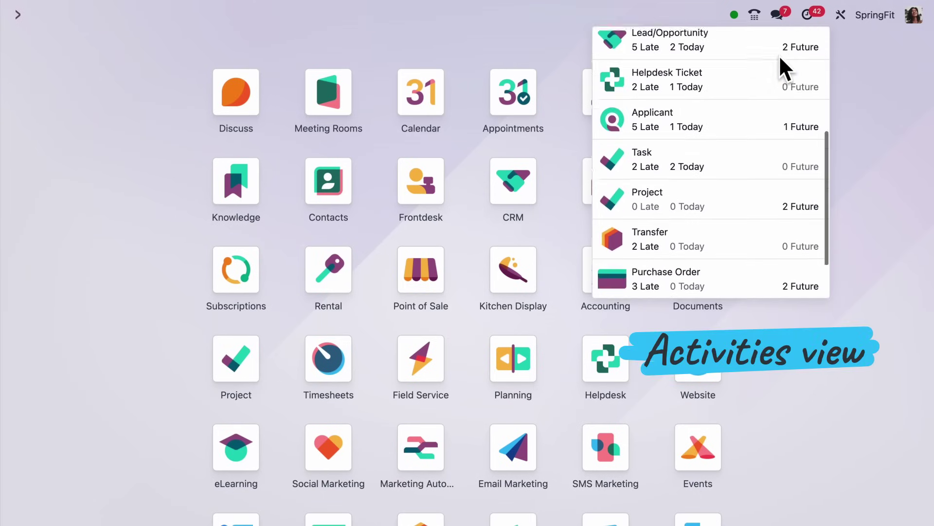
{"action": "scroll", "coordinate": [779, 54], "scroll_direction": "down", "scroll_amount": 2}
{"action": "left_click", "coordinate": [734, 183]}
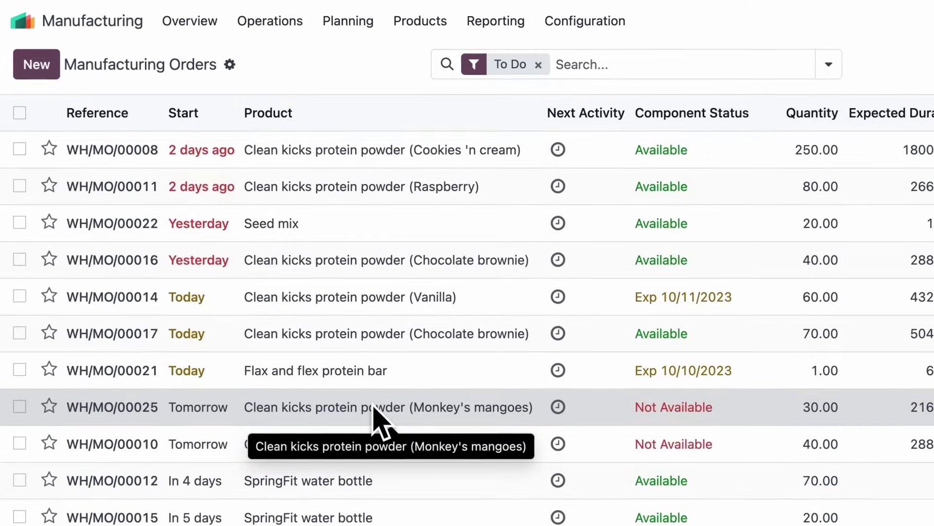
From WH/MO/00025's overview, replenish 100 Dried mango, creating order WH/MO/00028.
{"action": "left_click", "coordinate": [374, 409]}
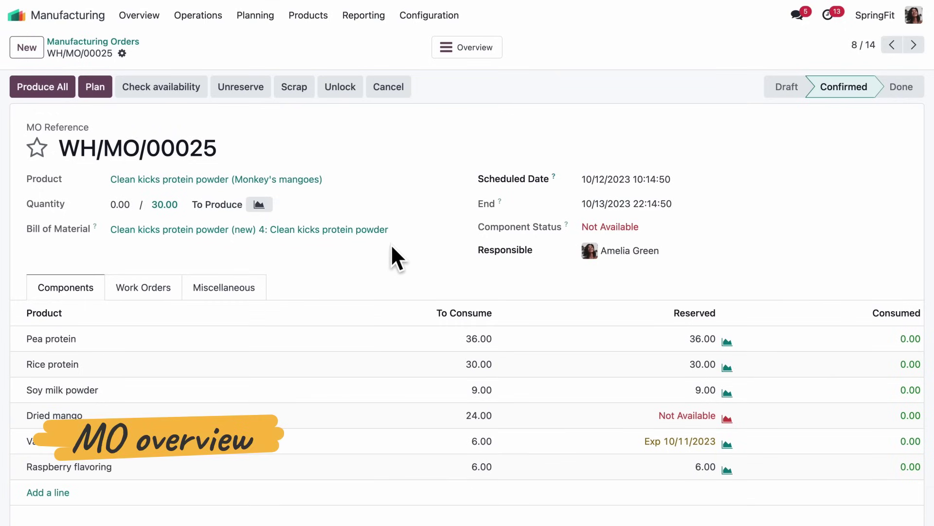
{"action": "left_click", "coordinate": [462, 55]}
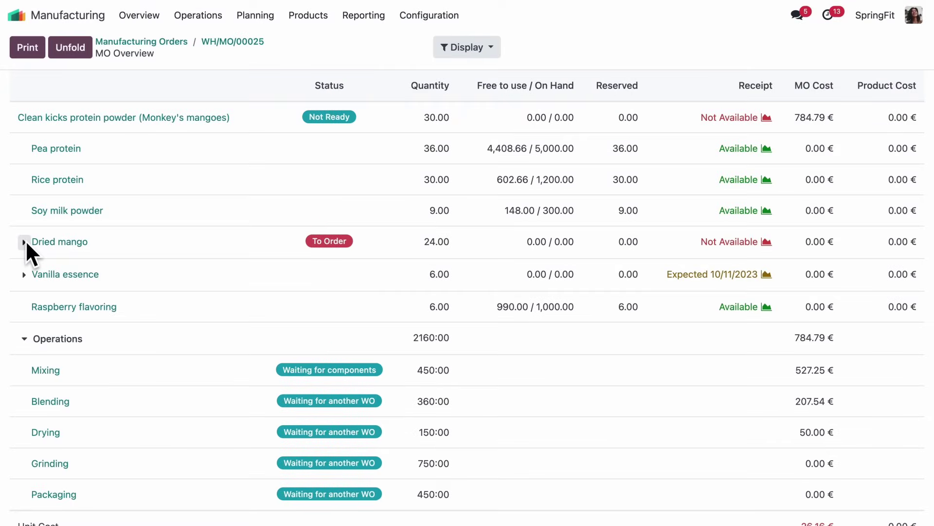
{"action": "left_click", "coordinate": [24, 241]}
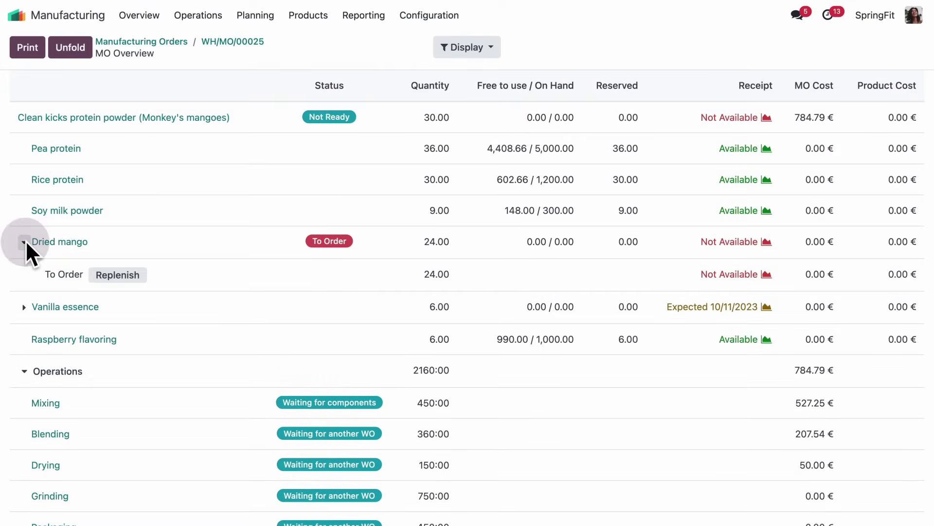
{"action": "left_click", "coordinate": [104, 281]}
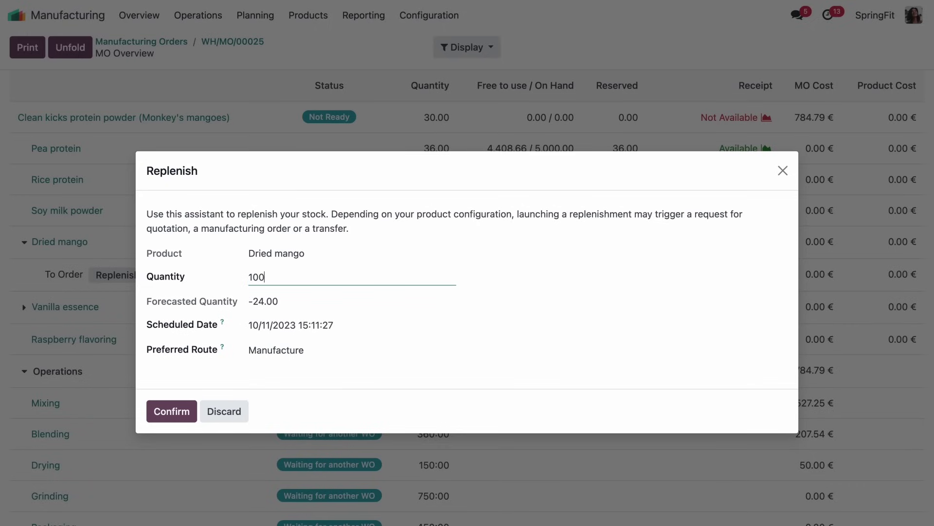
{"action": "left_click", "coordinate": [170, 419]}
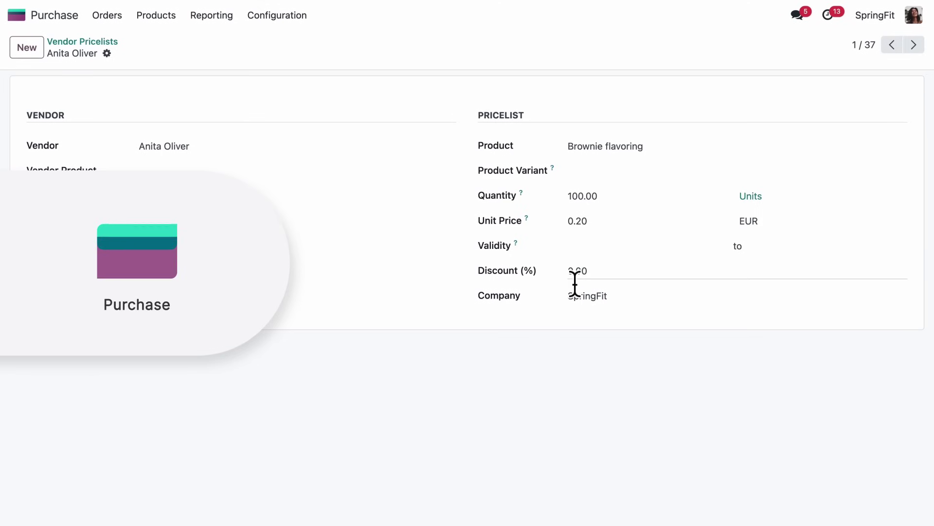
Give the Brownie flavoring vendor pricelist line a 15% discount.
{"action": "left_click", "coordinate": [574, 271]}
{"action": "type", "text": "15"}
{"action": "left_click", "coordinate": [548, 334]}
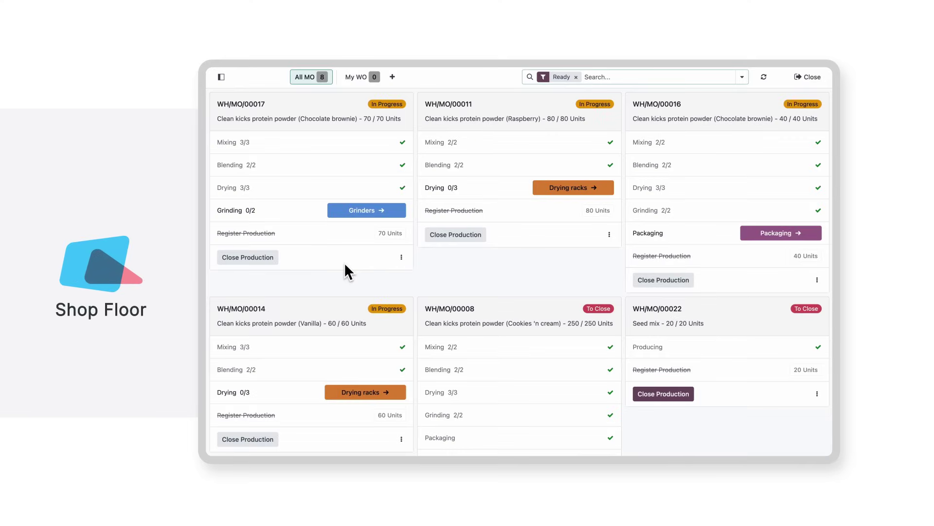
At the Drying racks, weigh WH/MO/00014 at 1 kg, pass its checks, and mark Drying done.
{"action": "scroll", "coordinate": [343, 261], "scroll_direction": "down", "scroll_amount": 5}
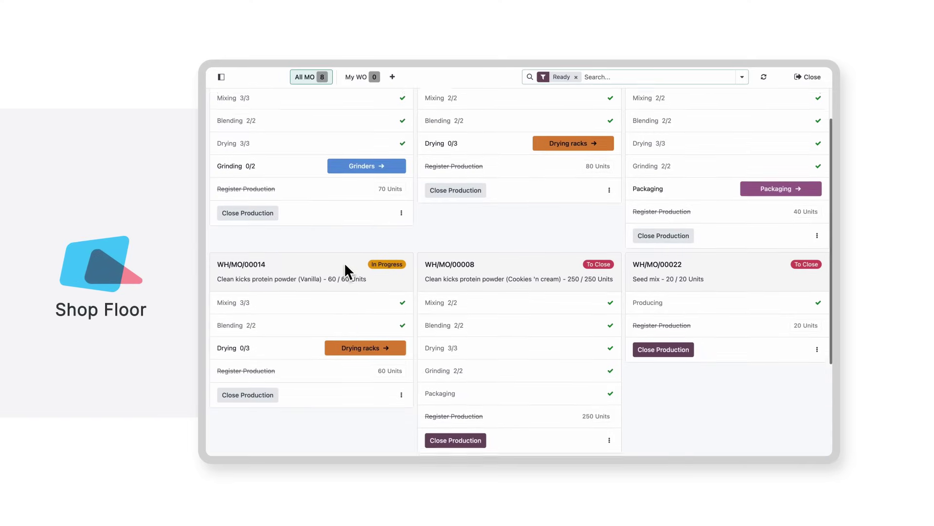
{"action": "left_click", "coordinate": [347, 271]}
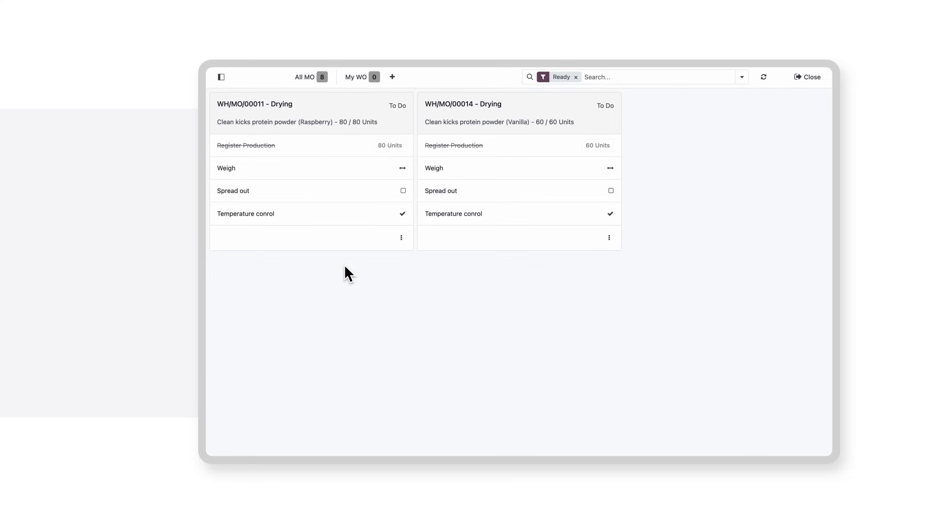
{"action": "left_click", "coordinate": [612, 166]}
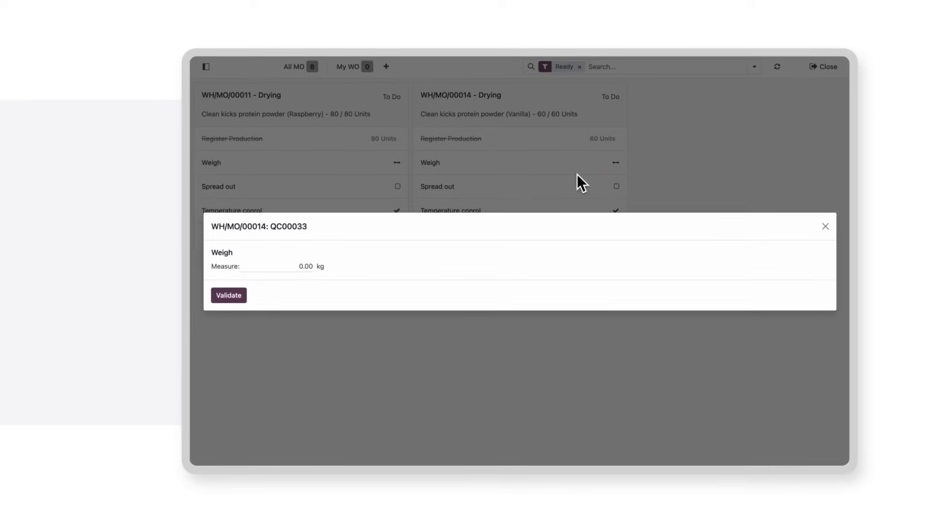
{"action": "left_click", "coordinate": [306, 267]}
{"action": "type", "text": "1"}
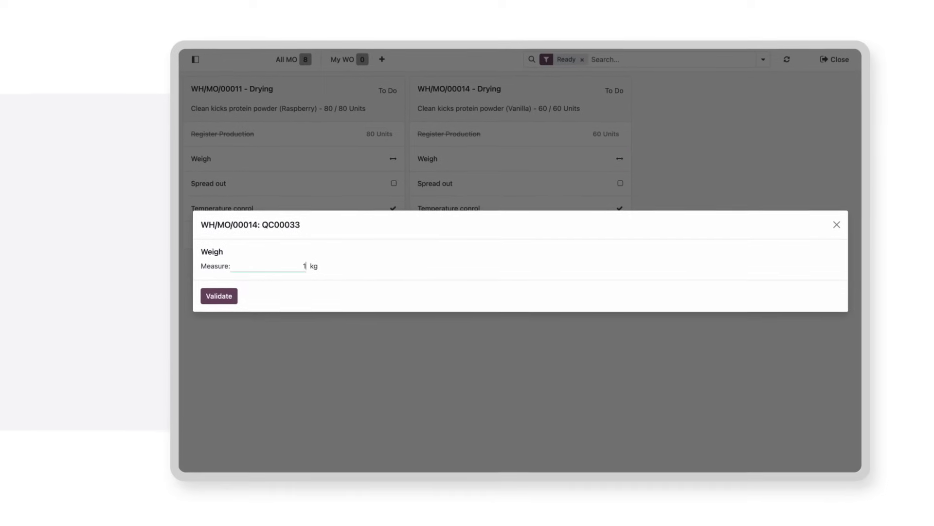
{"action": "left_click", "coordinate": [217, 302]}
{"action": "left_click", "coordinate": [203, 293]}
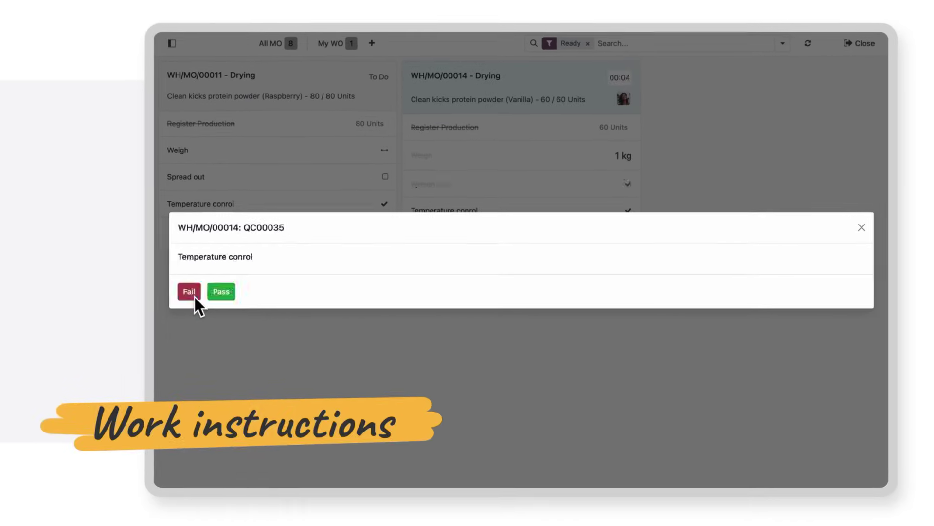
{"action": "left_click", "coordinate": [216, 295]}
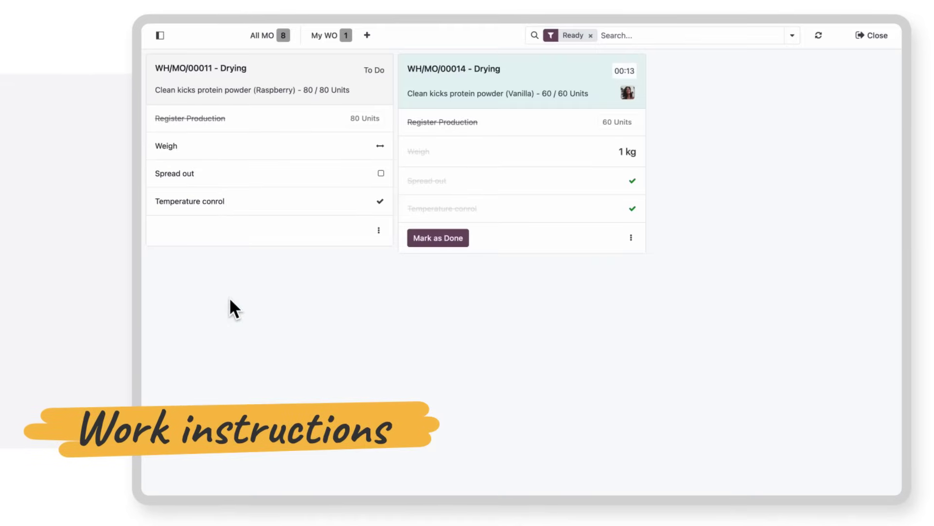
{"action": "left_click", "coordinate": [437, 242]}
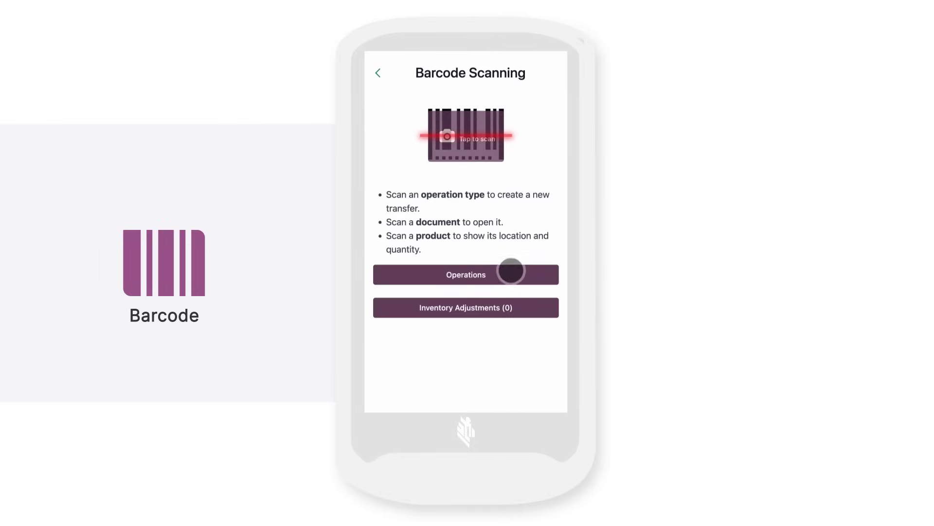
In Barcode, open WH/MO/00040 from Manufacturing's To Process orders and produce it.
{"action": "left_click", "coordinate": [510, 272]}
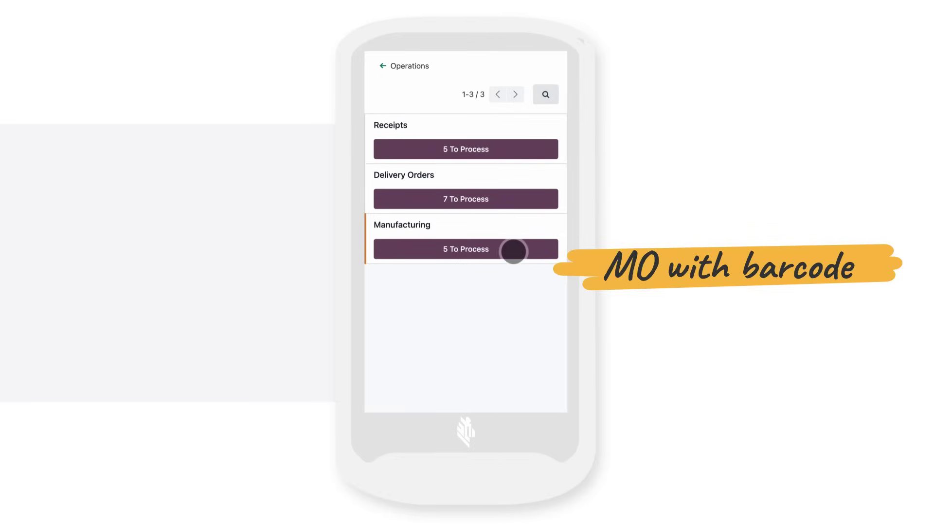
{"action": "left_click", "coordinate": [513, 251]}
{"action": "left_click", "coordinate": [480, 364]}
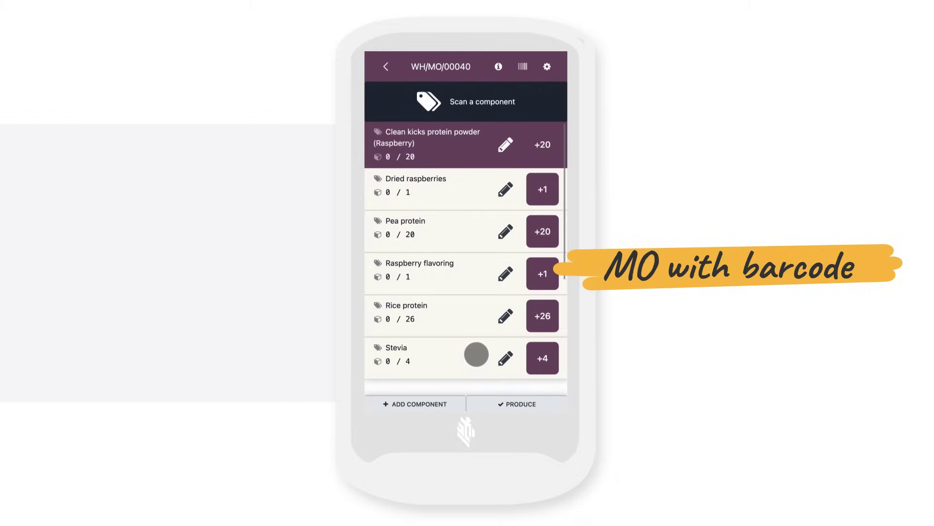
{"action": "left_click", "coordinate": [513, 397]}
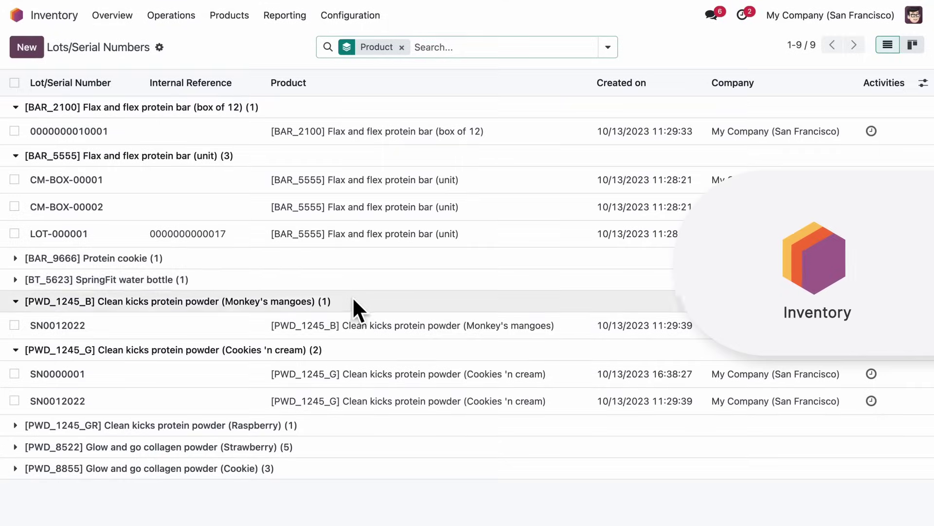
Give lot SN0012022 a Packaging type property set to Refill, and move LOT-000018 to WH/Stock/Shelf 2.
{"action": "left_click", "coordinate": [364, 326]}
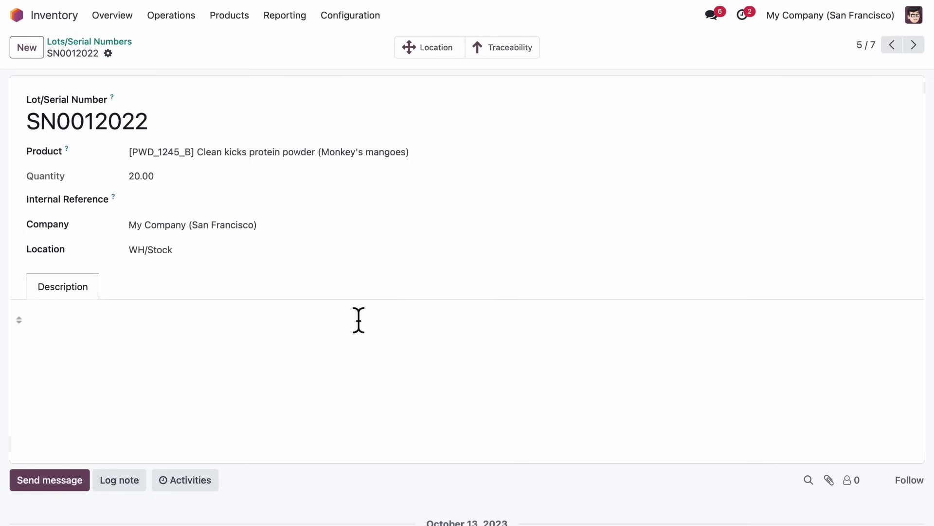
{"action": "left_click", "coordinate": [108, 53]}
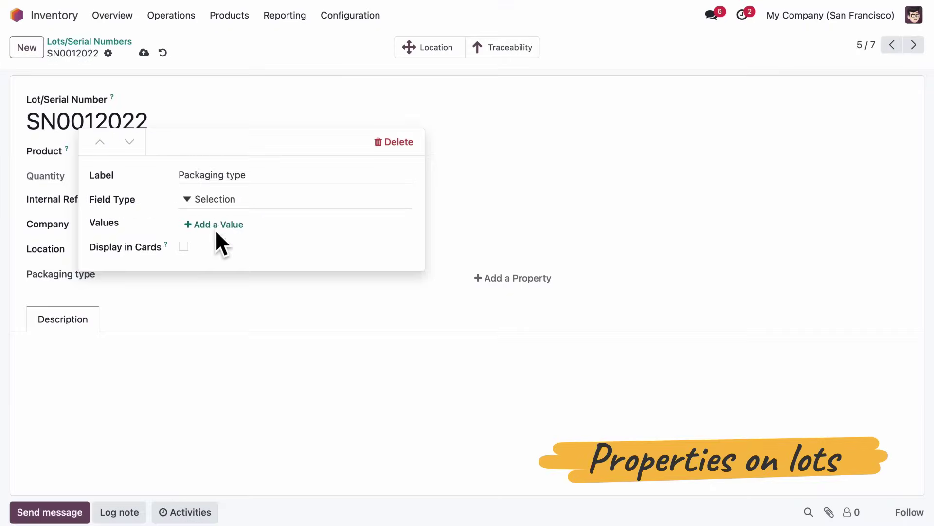
{"action": "left_click", "coordinate": [216, 226]}
{"action": "type", "text": "Refill"}
{"action": "key", "text": "Return"}
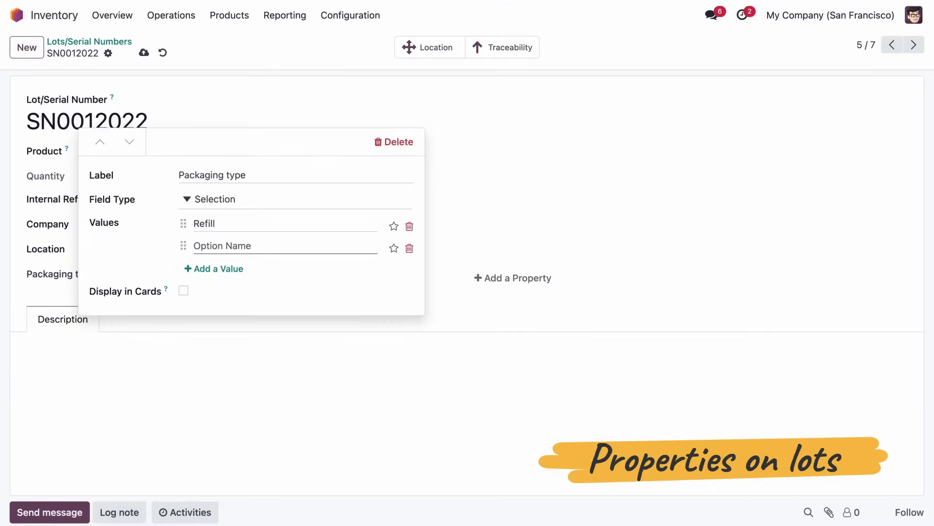
{"action": "key", "text": "Escape"}
{"action": "left_click", "coordinate": [186, 268]}
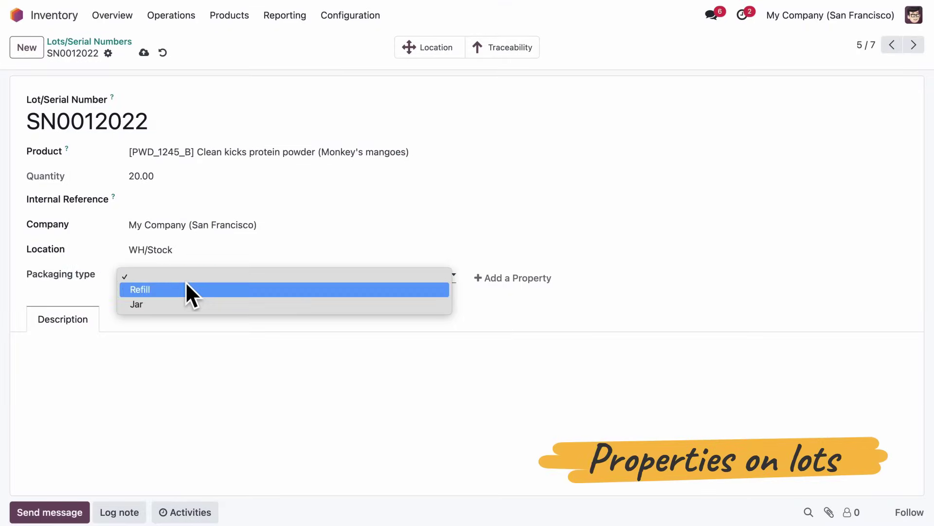
{"action": "left_click", "coordinate": [185, 286]}
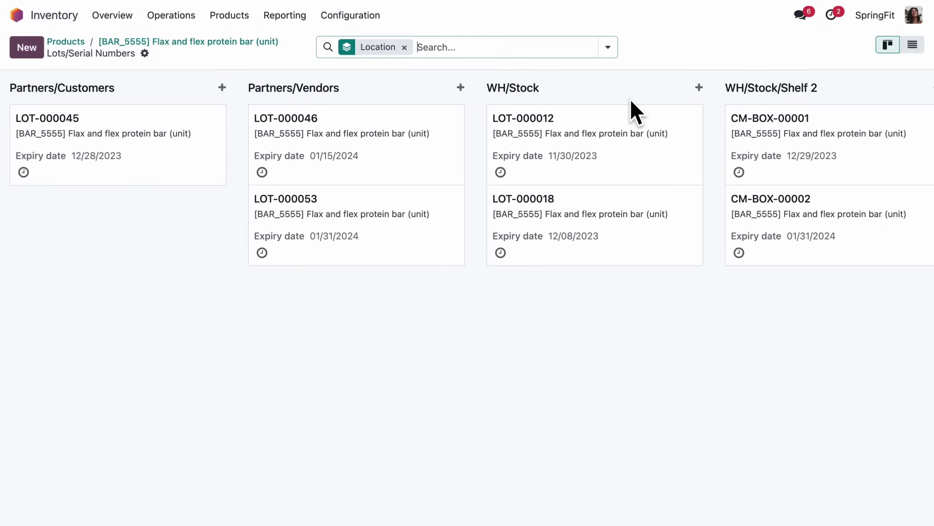
{"action": "left_click_drag", "start_coordinate": [622, 227], "coordinate": [820, 302]}
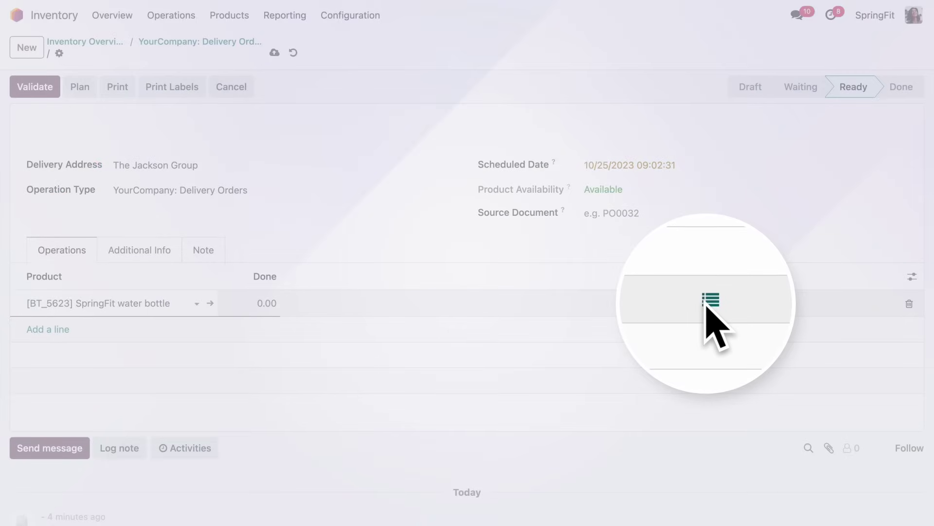
Take the 100 water bottles from lot WH/Stock - 0000003 and enable Lot/SN labels on Delivery Orders.
{"action": "left_click", "coordinate": [702, 303]}
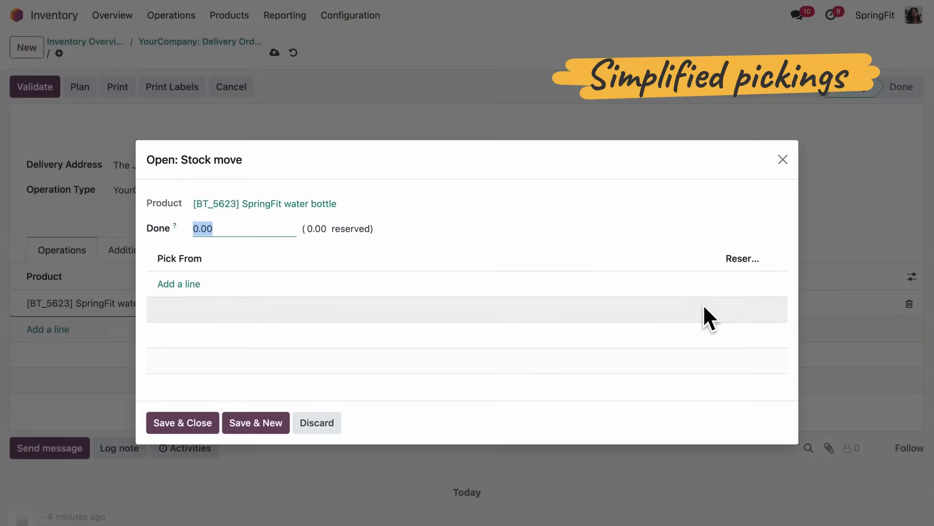
{"action": "left_click", "coordinate": [192, 287]}
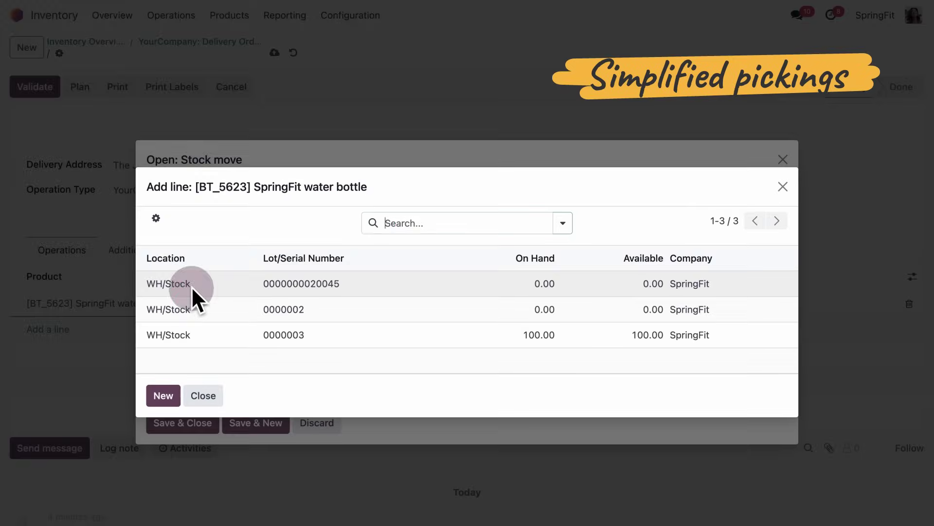
{"action": "left_click", "coordinate": [214, 336]}
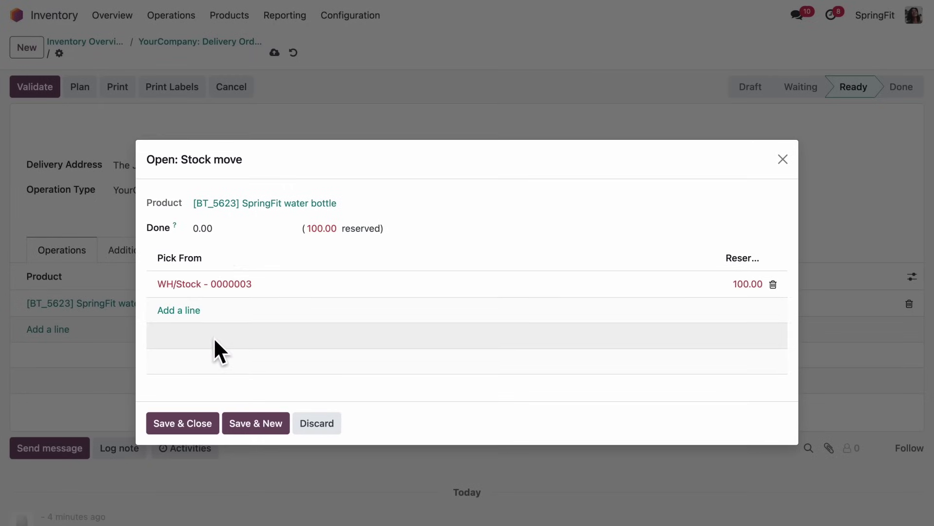
{"action": "left_click", "coordinate": [224, 234]}
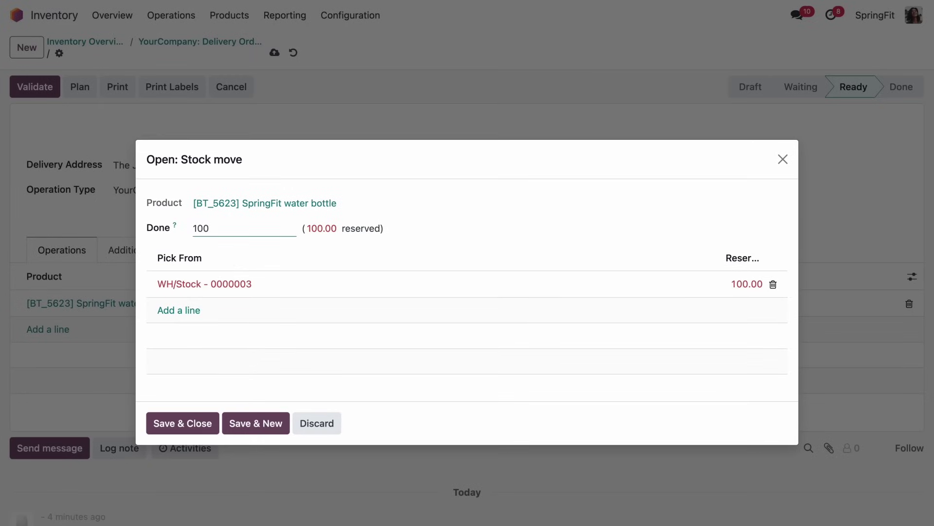
{"action": "left_click", "coordinate": [188, 429]}
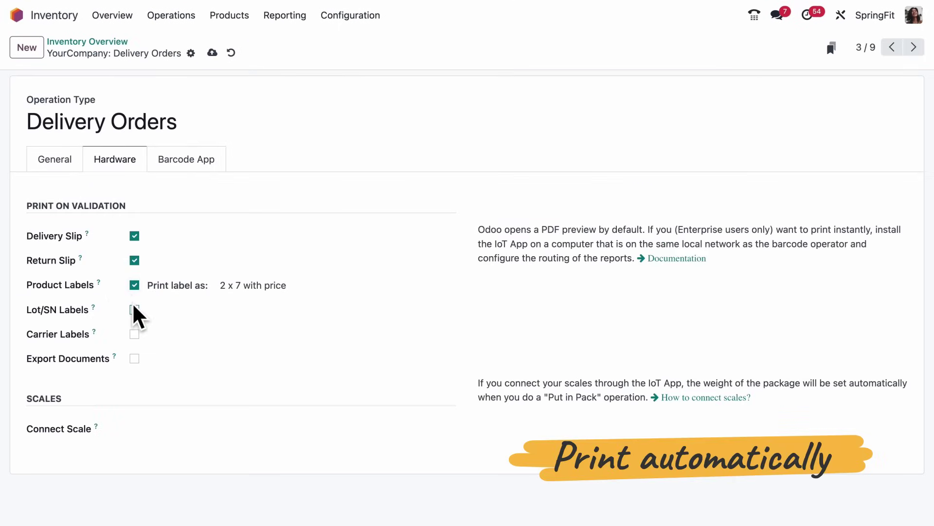
{"action": "left_click", "coordinate": [134, 309]}
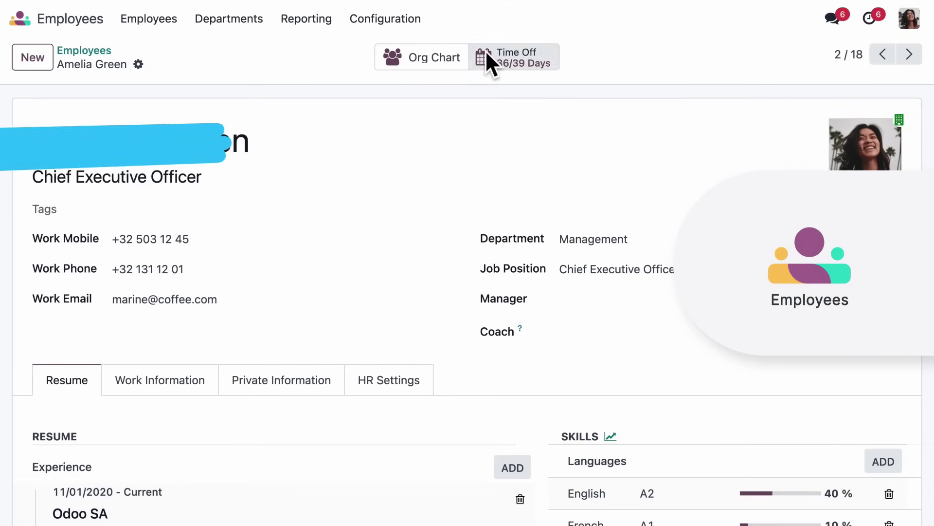
Expand the Sales Manager's team in Org Chart, set Tuesday to Campus Spring, and print the resume.
{"action": "left_click", "coordinate": [457, 43]}
{"action": "left_click", "coordinate": [520, 349]}
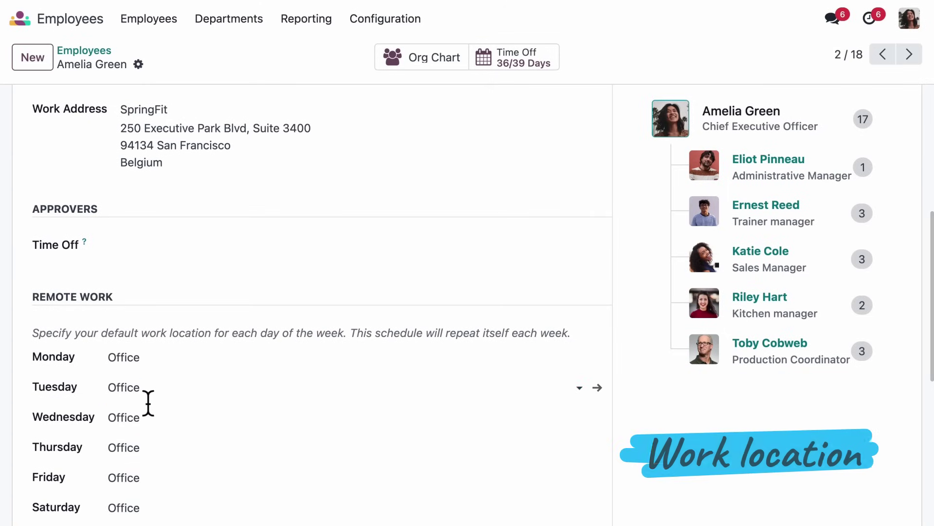
{"action": "left_click", "coordinate": [148, 395]}
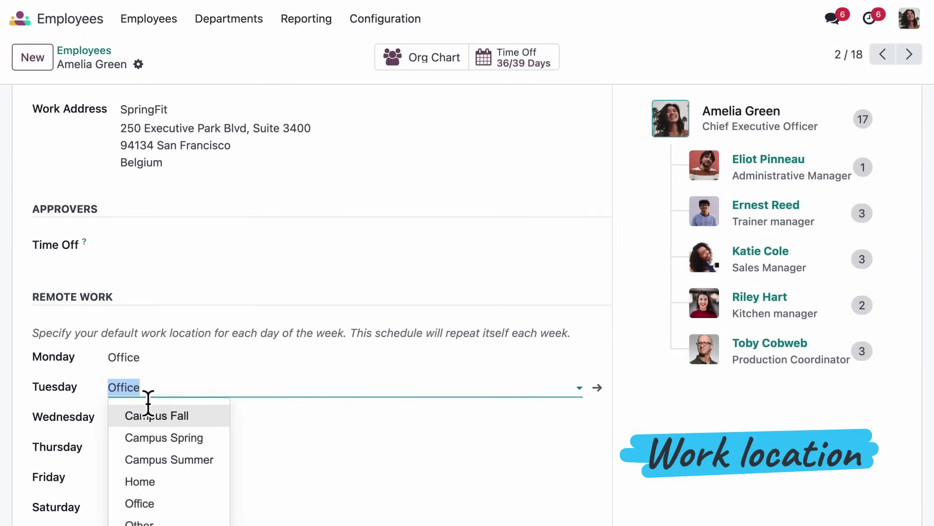
{"action": "left_click", "coordinate": [150, 436]}
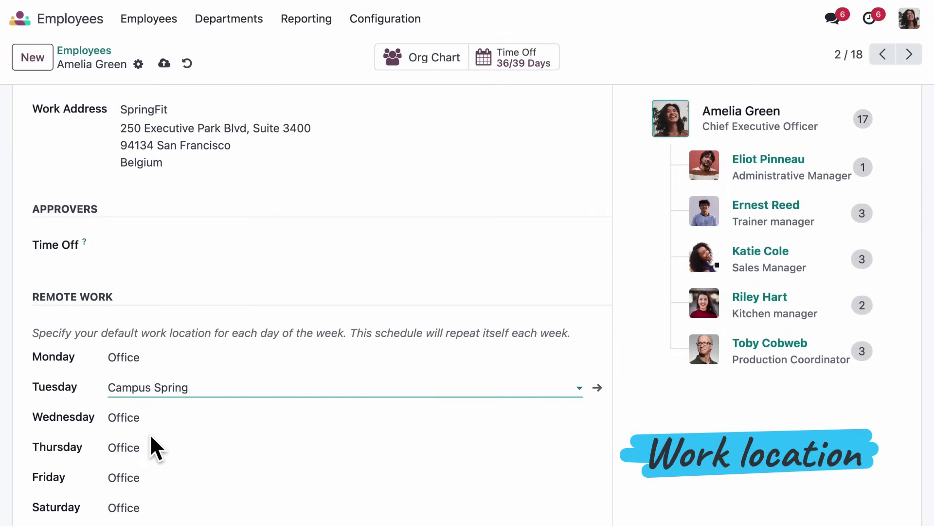
{"action": "left_click", "coordinate": [138, 63]}
{"action": "mouse_move", "coordinate": [187, 97]}
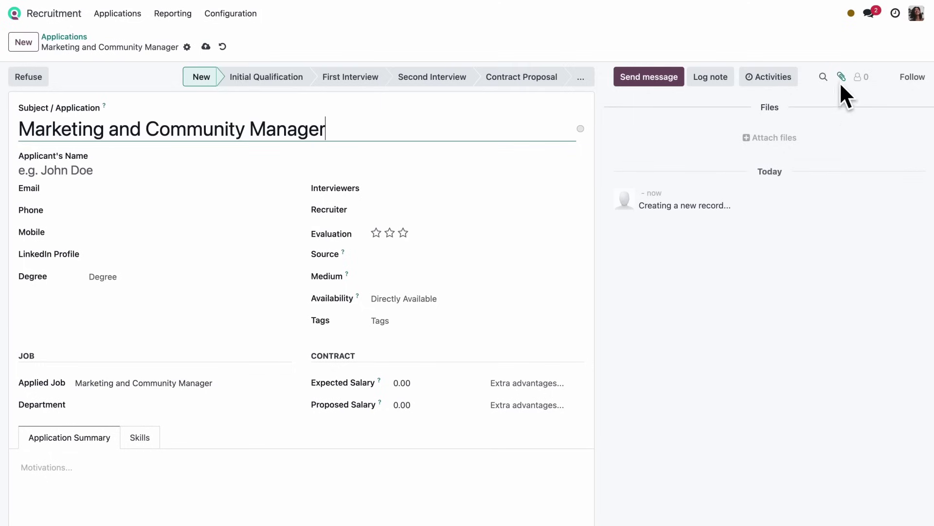
Attach Meet_17_1.pdf as the CV on the Marketing and Community Manager application.
{"action": "left_click", "coordinate": [842, 75]}
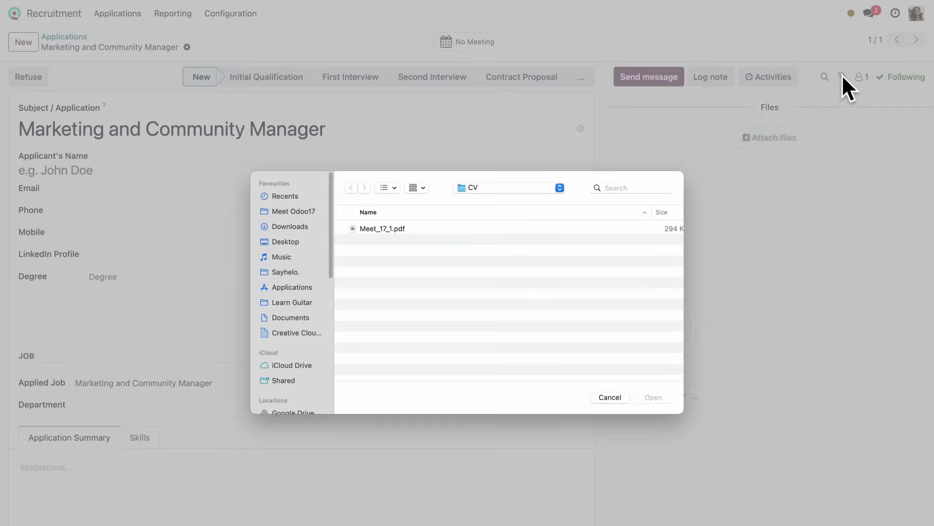
{"action": "double_click", "coordinate": [591, 228]}
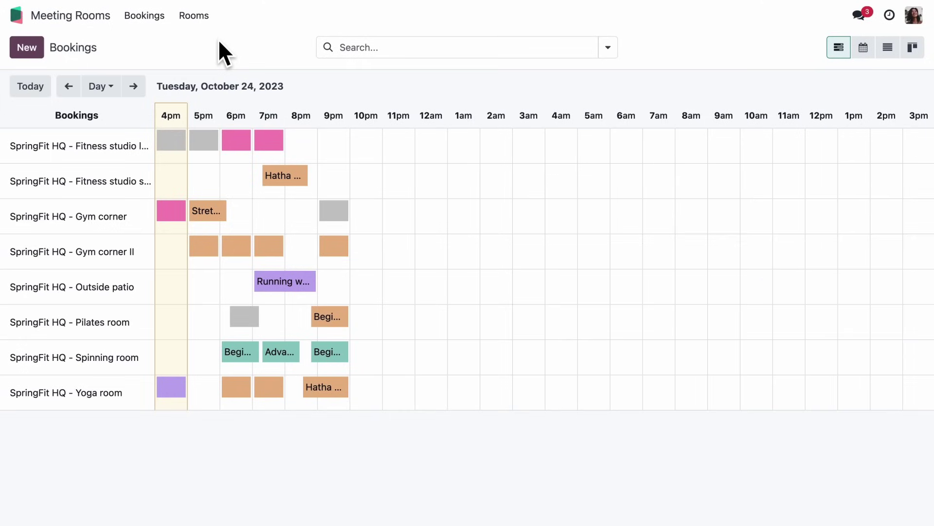
Inspect the 14:33 check-in attendance, then review attendances as a list with work hours and overtime.
{"action": "left_click", "coordinate": [197, 16]}
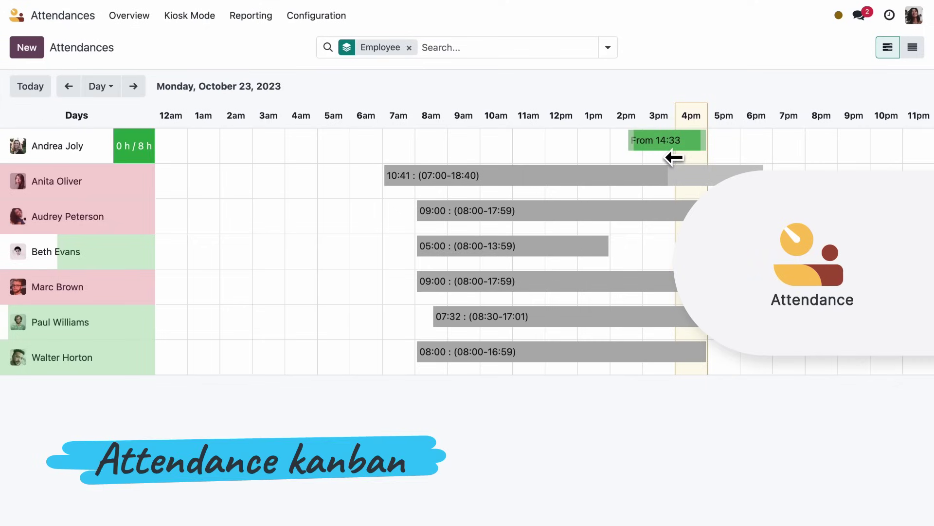
{"action": "left_click", "coordinate": [671, 143]}
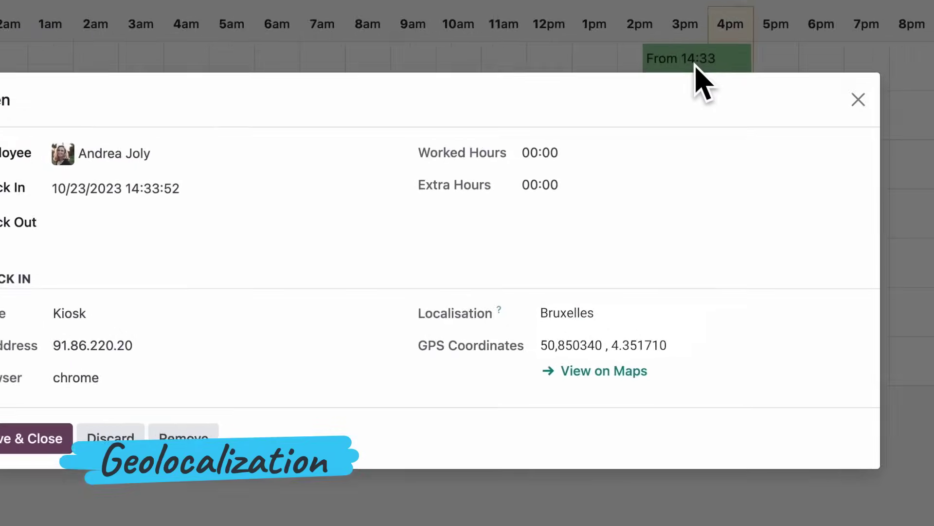
{"action": "left_click", "coordinate": [858, 99]}
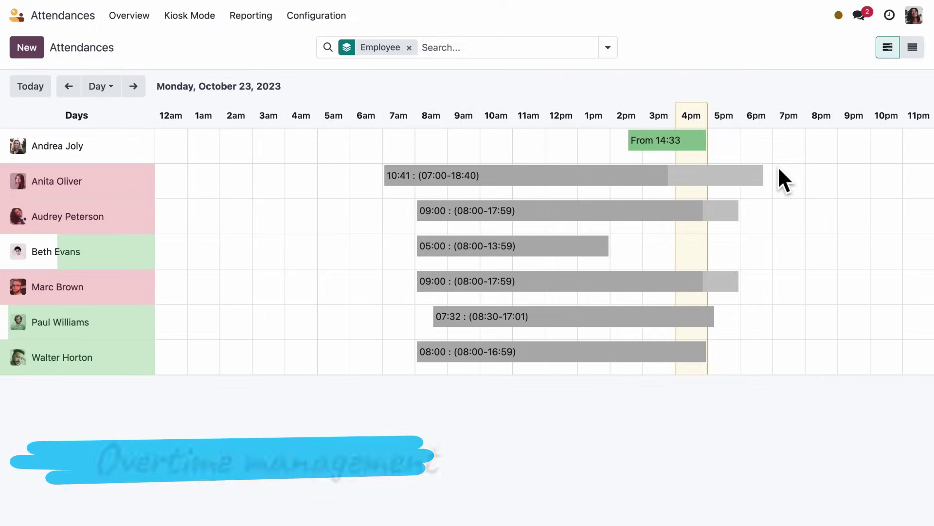
{"action": "left_click", "coordinate": [913, 54]}
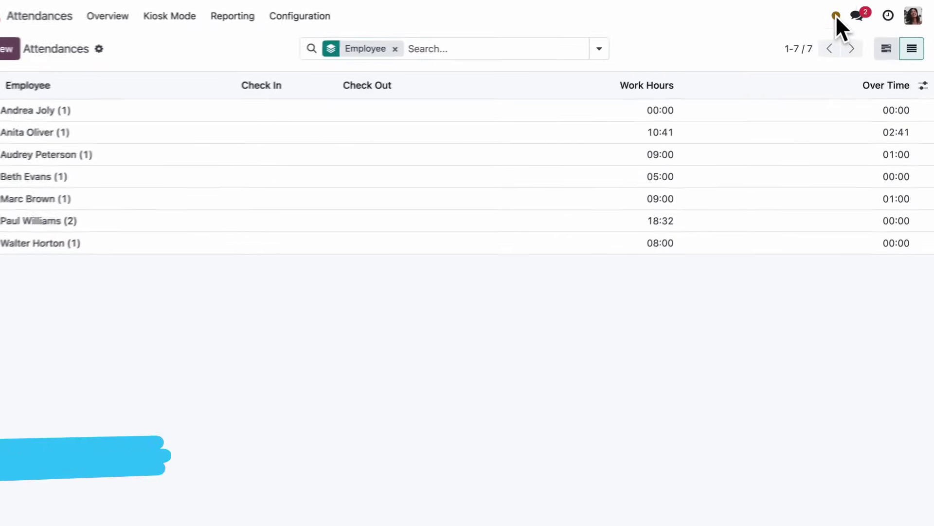
{"action": "left_click", "coordinate": [839, 15]}
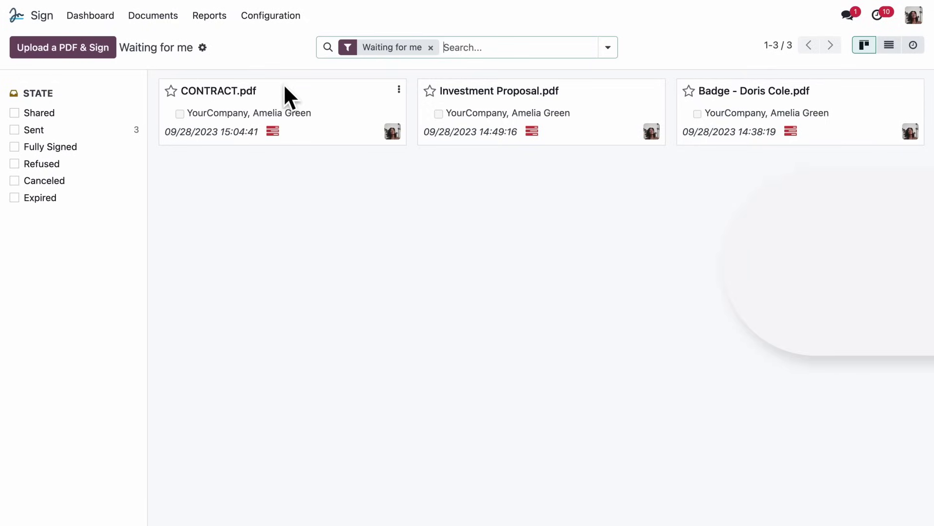
Add your signature to CONTRACT.pdf and Investment Proposal.pdf and submit them.
{"action": "left_click", "coordinate": [292, 97]}
{"action": "left_click", "coordinate": [90, 56]}
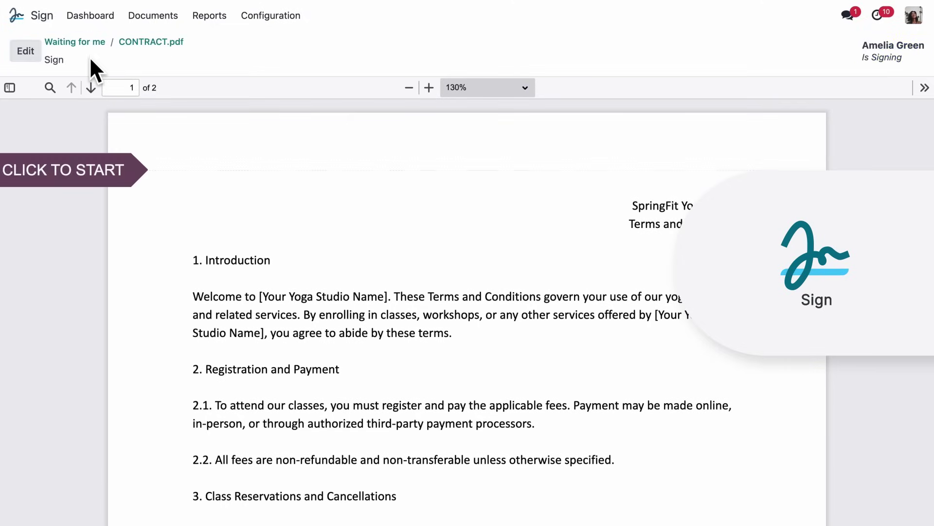
{"action": "left_click", "coordinate": [89, 170]}
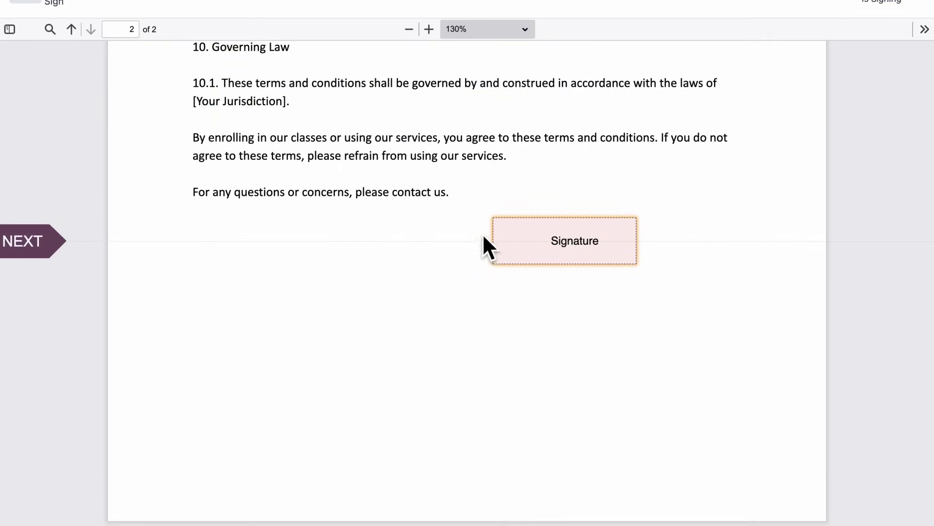
{"action": "left_click", "coordinate": [518, 234]}
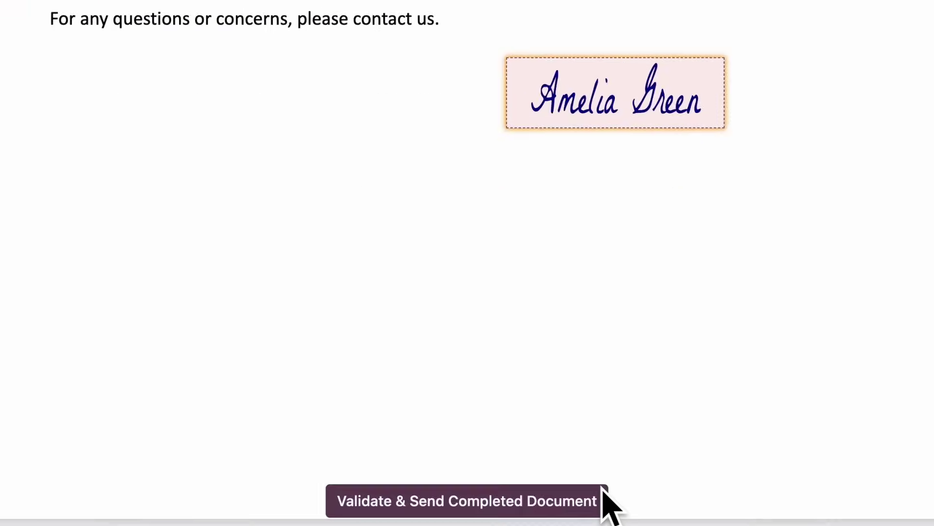
{"action": "left_click", "coordinate": [603, 492]}
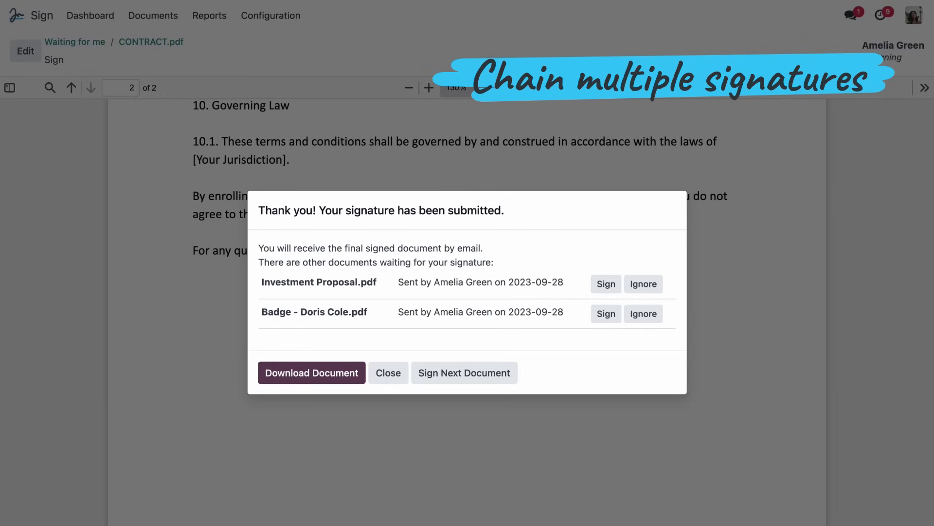
{"action": "left_click", "coordinate": [606, 291]}
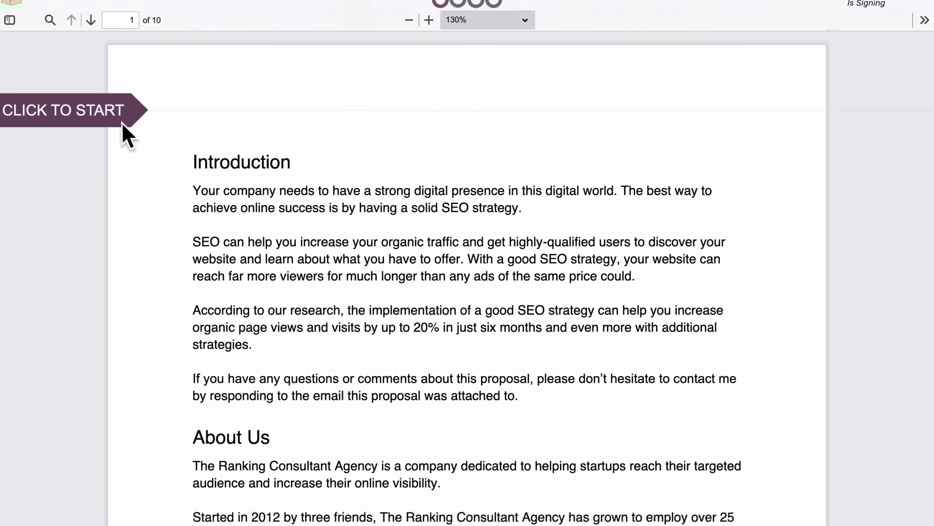
{"action": "left_click", "coordinate": [122, 126]}
{"action": "left_click", "coordinate": [606, 370]}
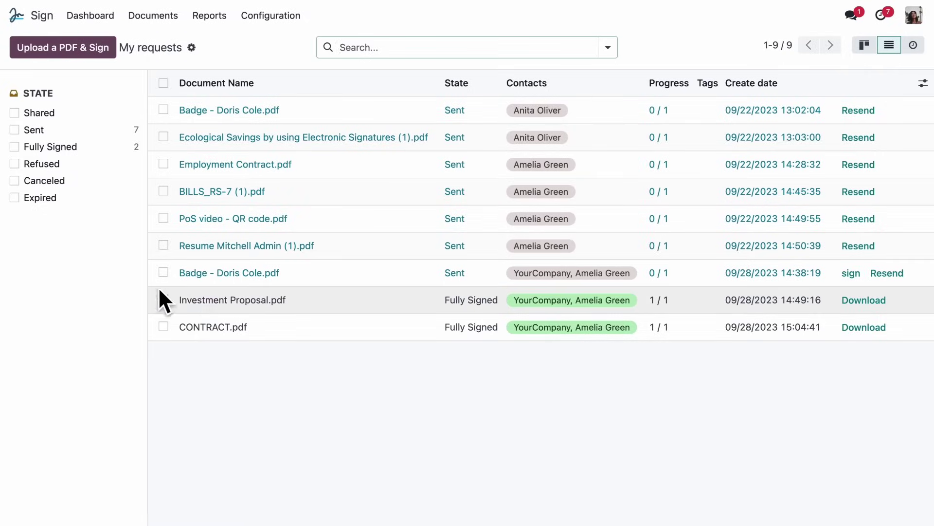
Download the signed Investment Proposal.pdf and CONTRACT.pdf together.
{"action": "left_click", "coordinate": [163, 298]}
{"action": "left_click", "coordinate": [163, 326]}
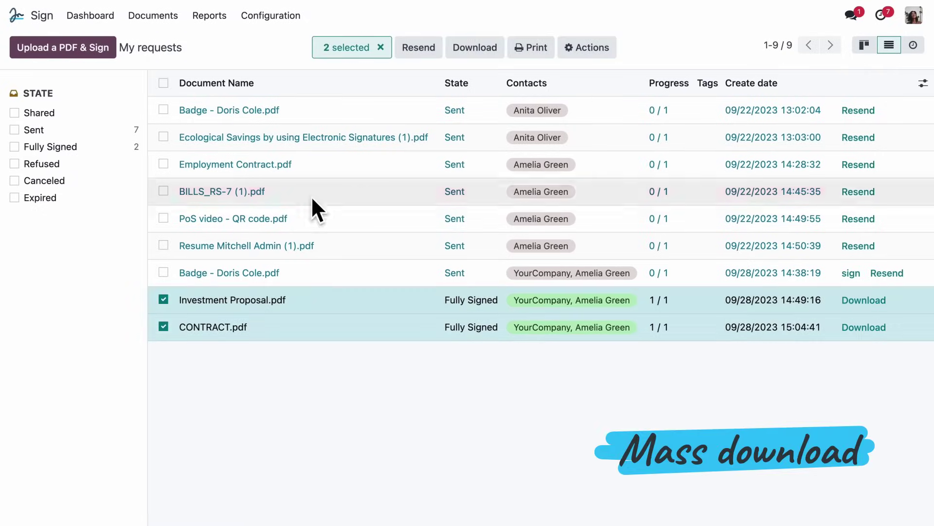
{"action": "left_click", "coordinate": [460, 49]}
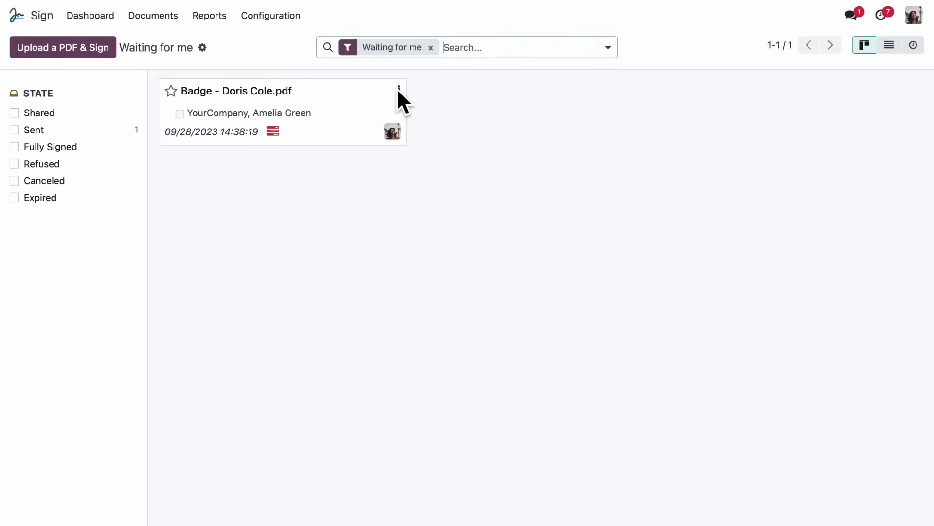
Set the badge request valid until 04/10/2024 with a reminder every 3 days.
{"action": "left_click", "coordinate": [398, 89]}
{"action": "left_click", "coordinate": [376, 112]}
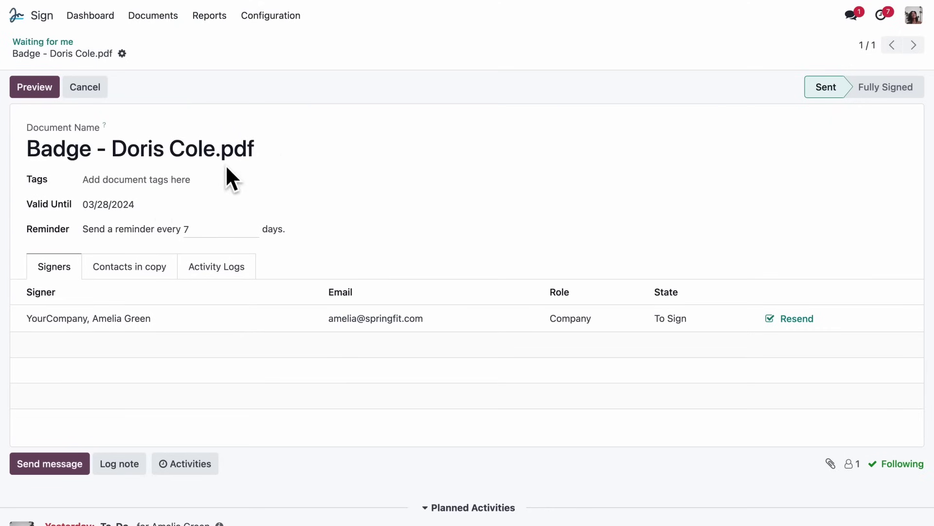
{"action": "left_click", "coordinate": [129, 202]}
{"action": "left_click", "coordinate": [391, 242]}
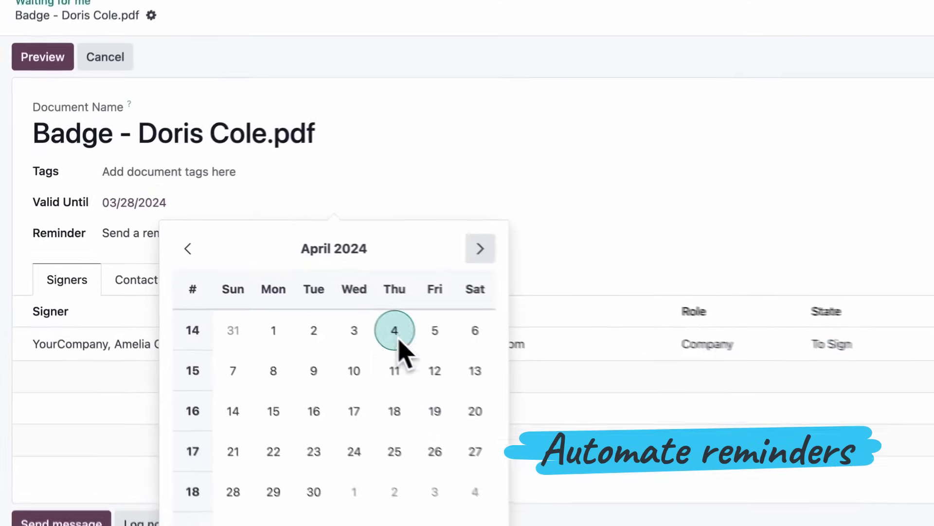
{"action": "left_click", "coordinate": [288, 341]}
{"action": "left_click", "coordinate": [316, 250]}
{"action": "type", "text": "3"}
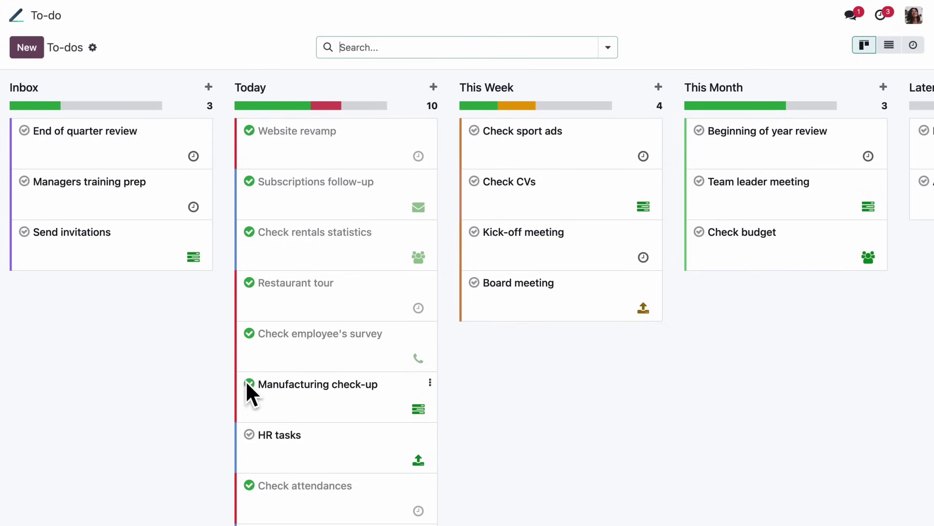
Tick off the Manufacturing check-up and HR tasks to-dos in the Today column.
{"action": "left_click", "coordinate": [248, 384]}
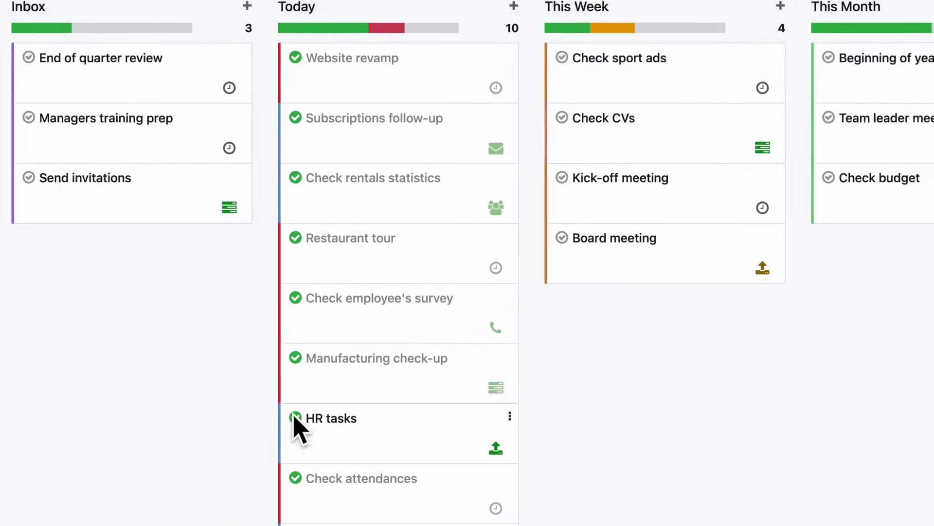
{"action": "left_click", "coordinate": [295, 417]}
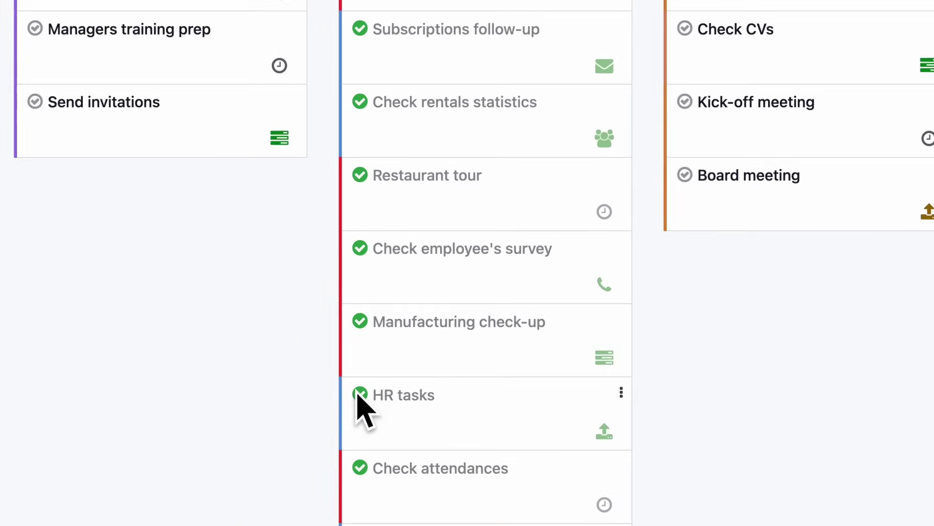